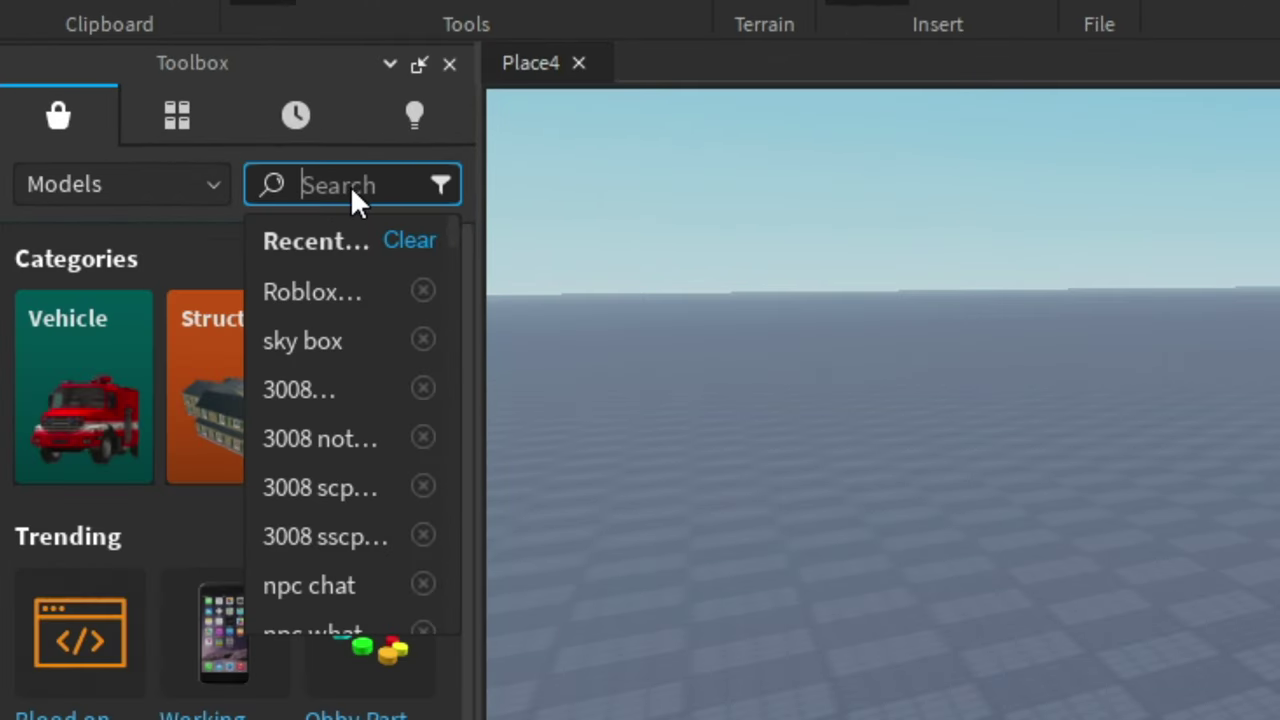
Search the Toolbox models for "skyblock" and insert the Skyblock Assets pack into the place.
{"action": "type", "text": "skyblock"}
{"action": "key", "text": "Return"}
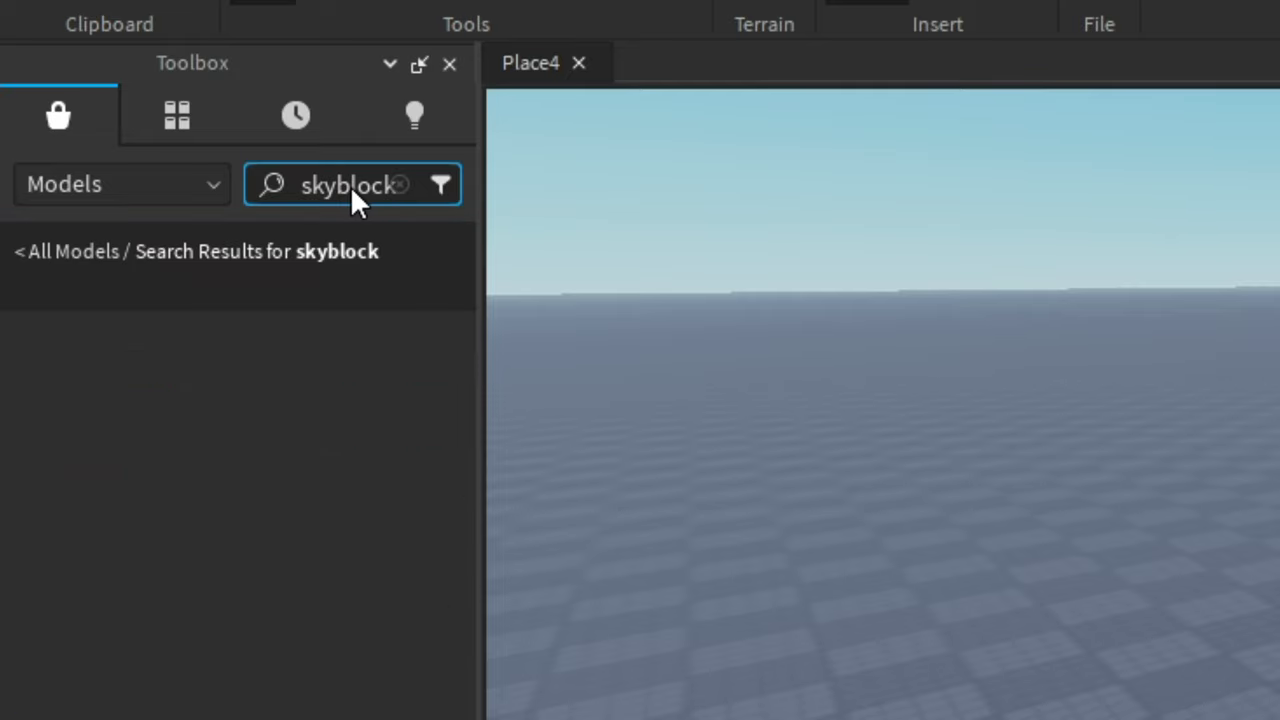
{"action": "scroll", "coordinate": [400, 250], "scroll_direction": "down", "scroll_amount": 2}
{"action": "scroll", "coordinate": [368, 244], "scroll_direction": "down", "scroll_amount": 3}
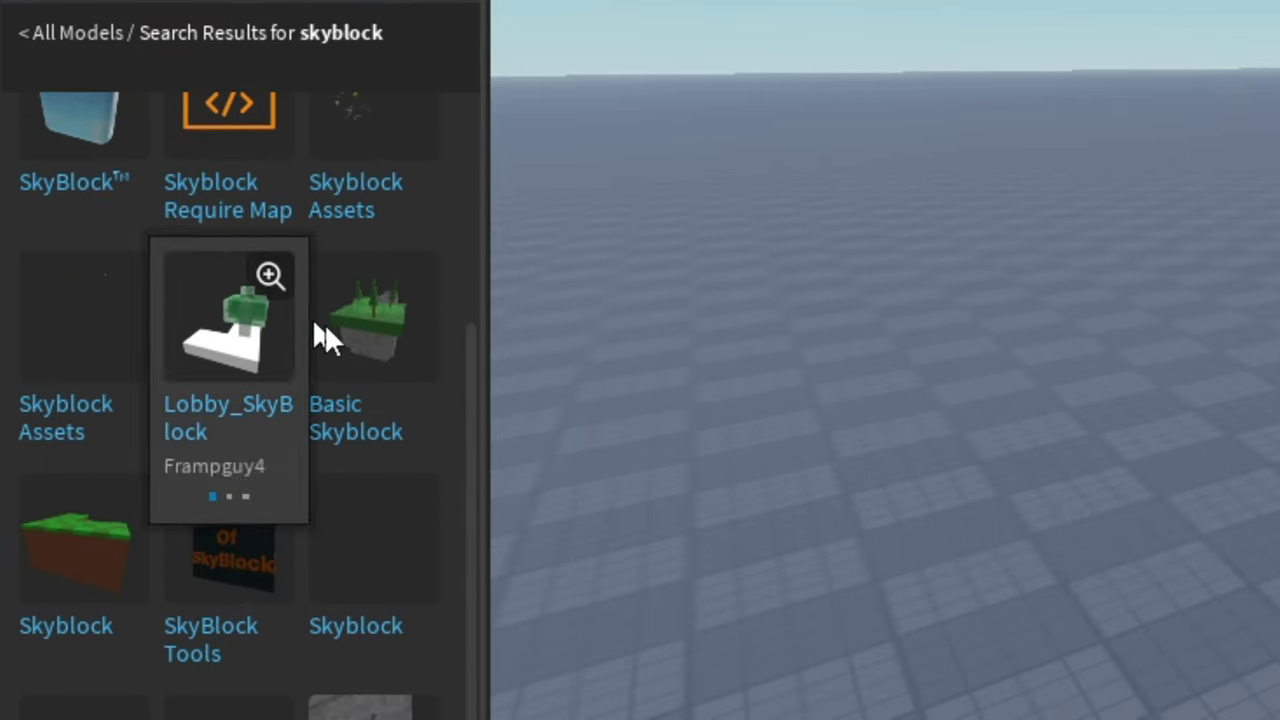
{"action": "mouse_move", "coordinate": [115, 322]}
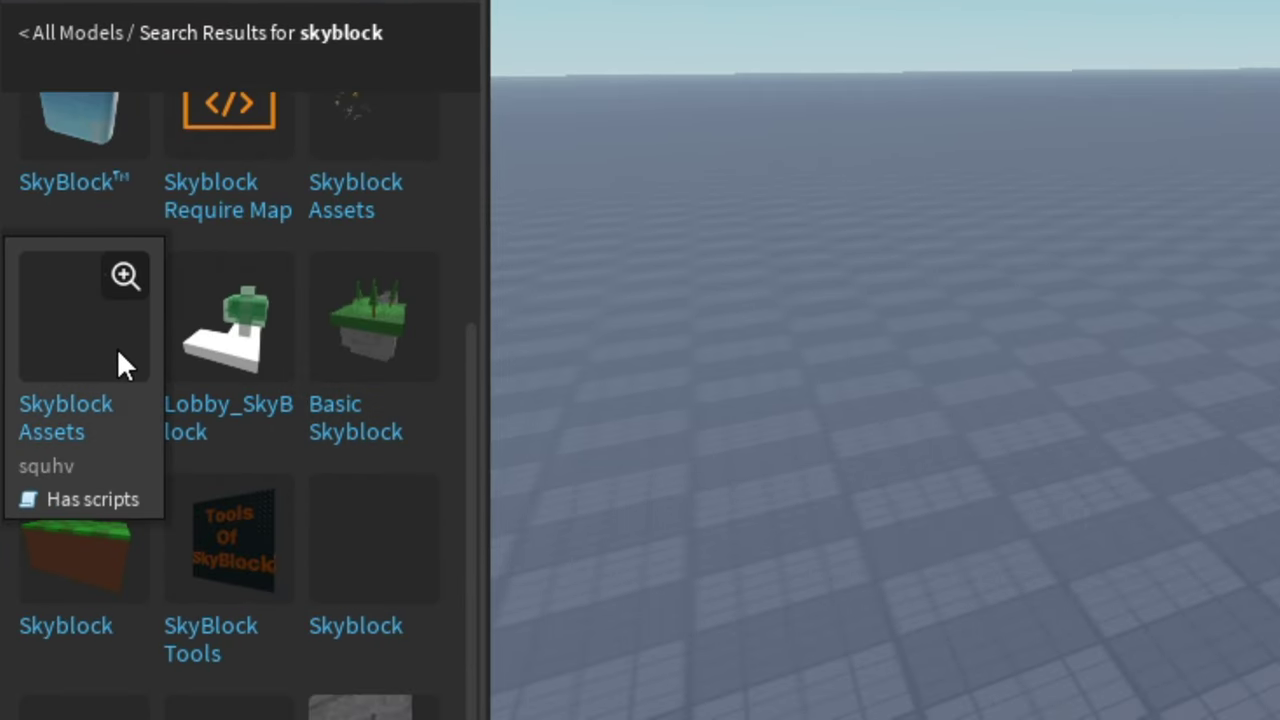
{"action": "left_click_drag", "start_coordinate": [117, 357], "coordinate": [196, 268]}
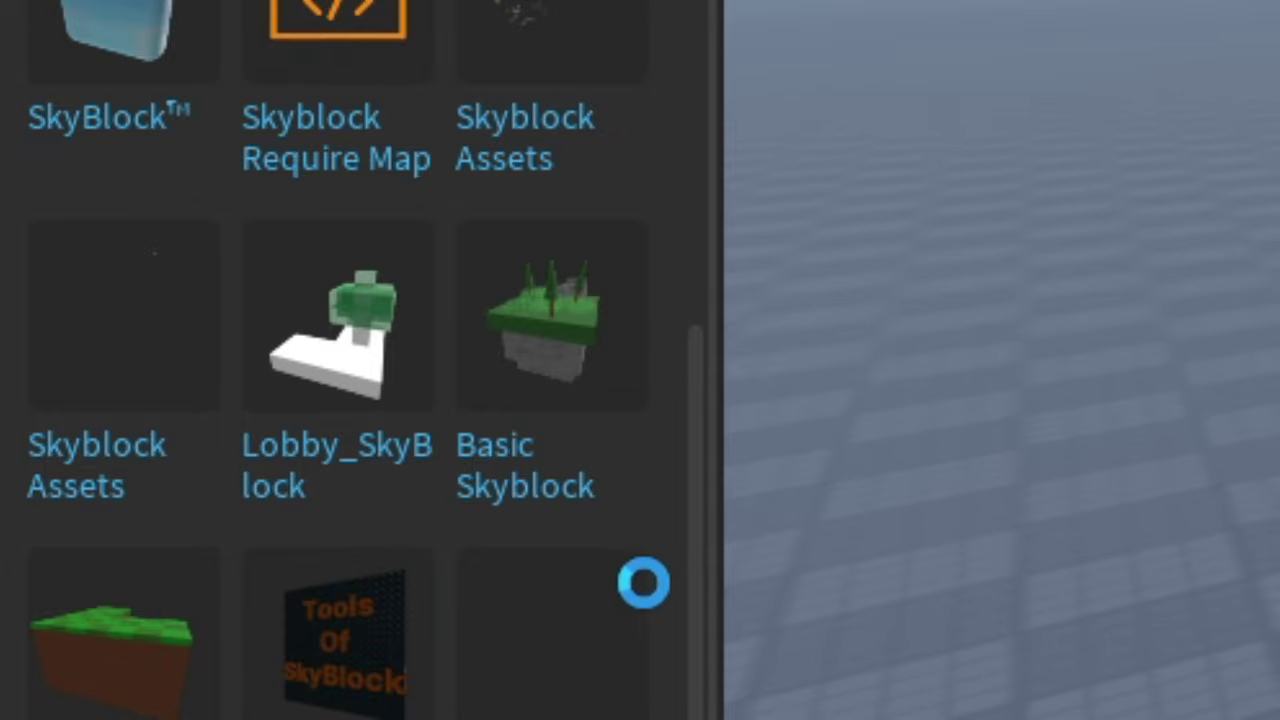
{"action": "scroll", "coordinate": [510, 527], "scroll_direction": "up", "scroll_amount": 2}
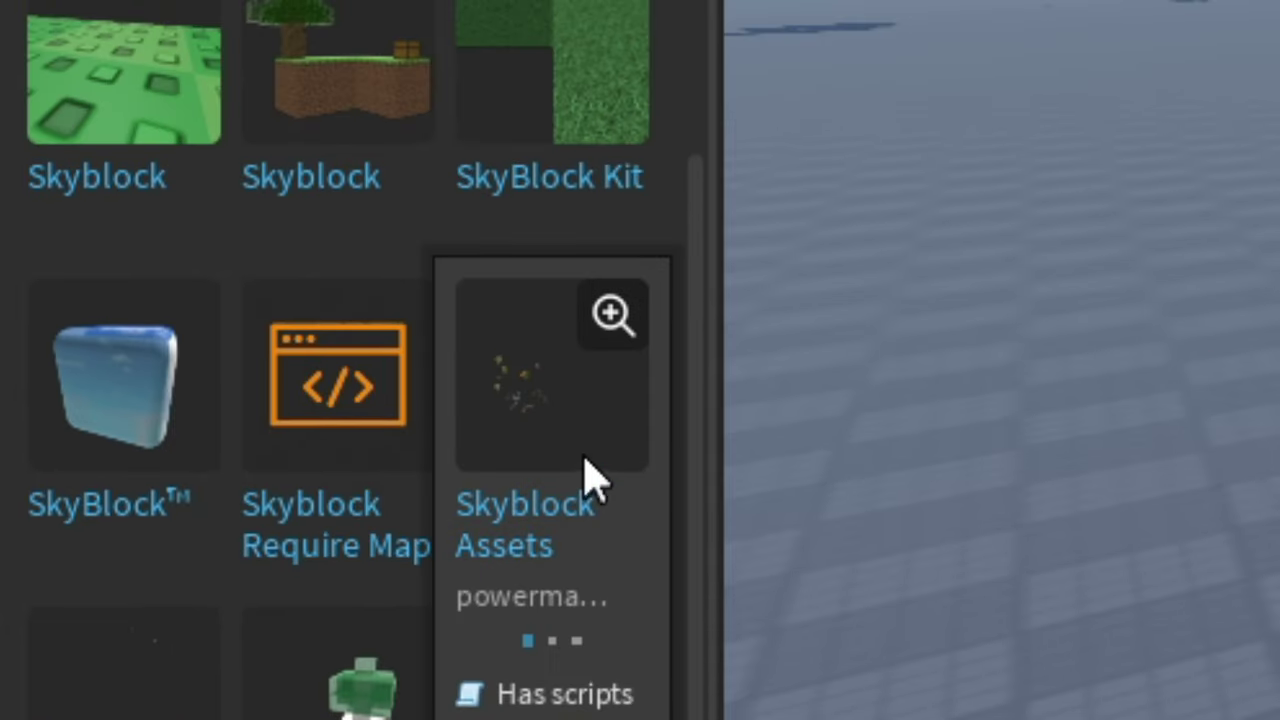
{"action": "left_click", "coordinate": [591, 474]}
Find the grass model in the Skyblock Assets Blocks folder and move it down onto the open baseplate.
{"action": "right_click_drag", "start_coordinate": [641, 342], "coordinate": [684, 333]}
{"action": "key", "text": "w"}
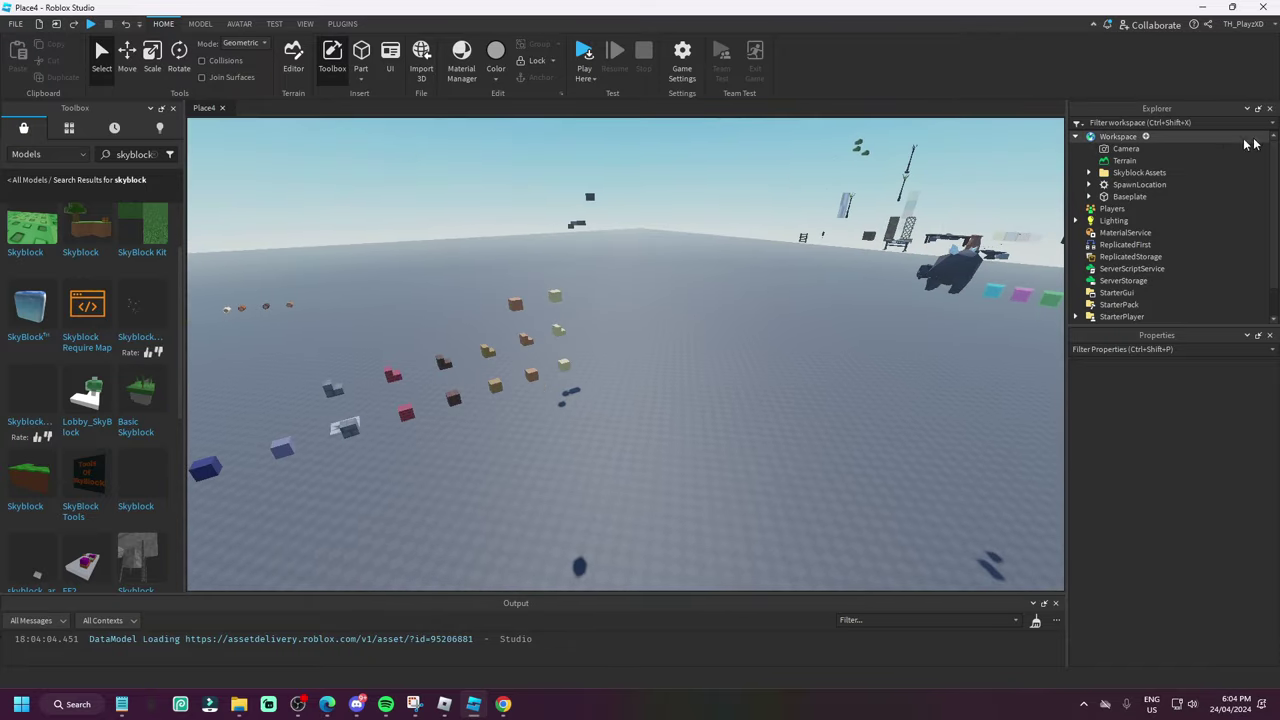
{"action": "left_click", "coordinate": [1187, 122]}
{"action": "type", "text": "gras\\"}
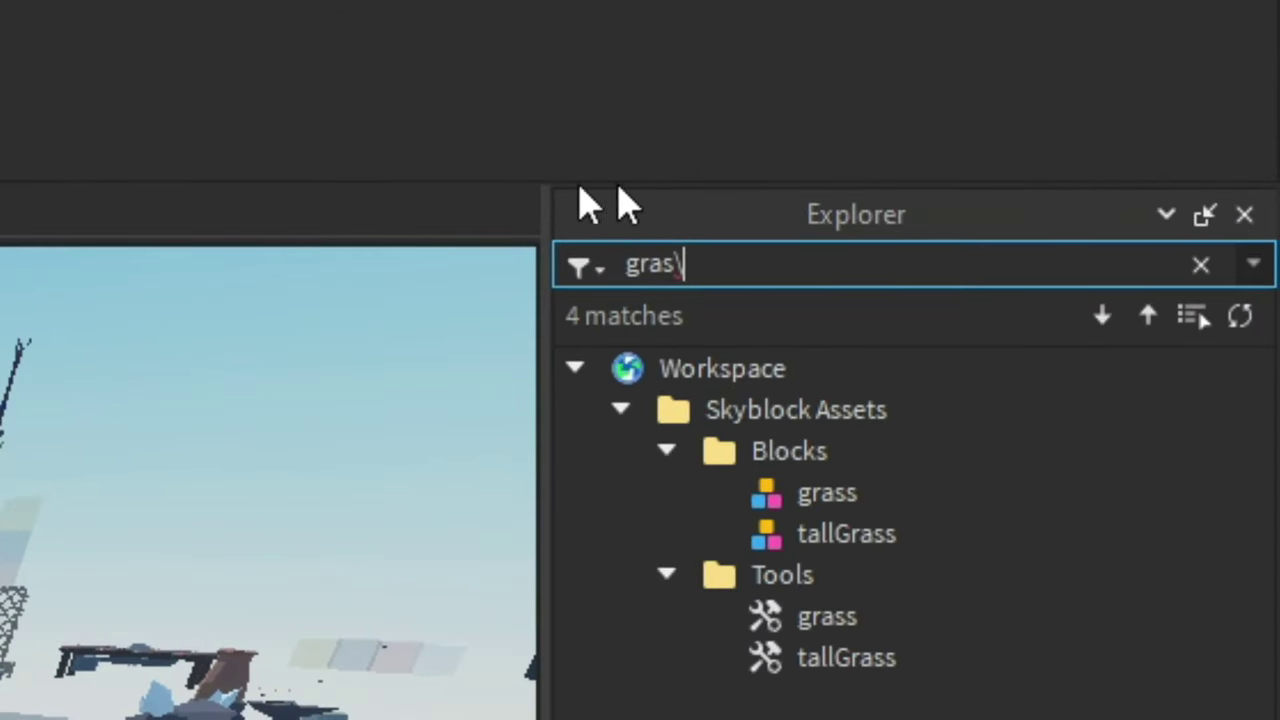
{"action": "left_click", "coordinate": [850, 500]}
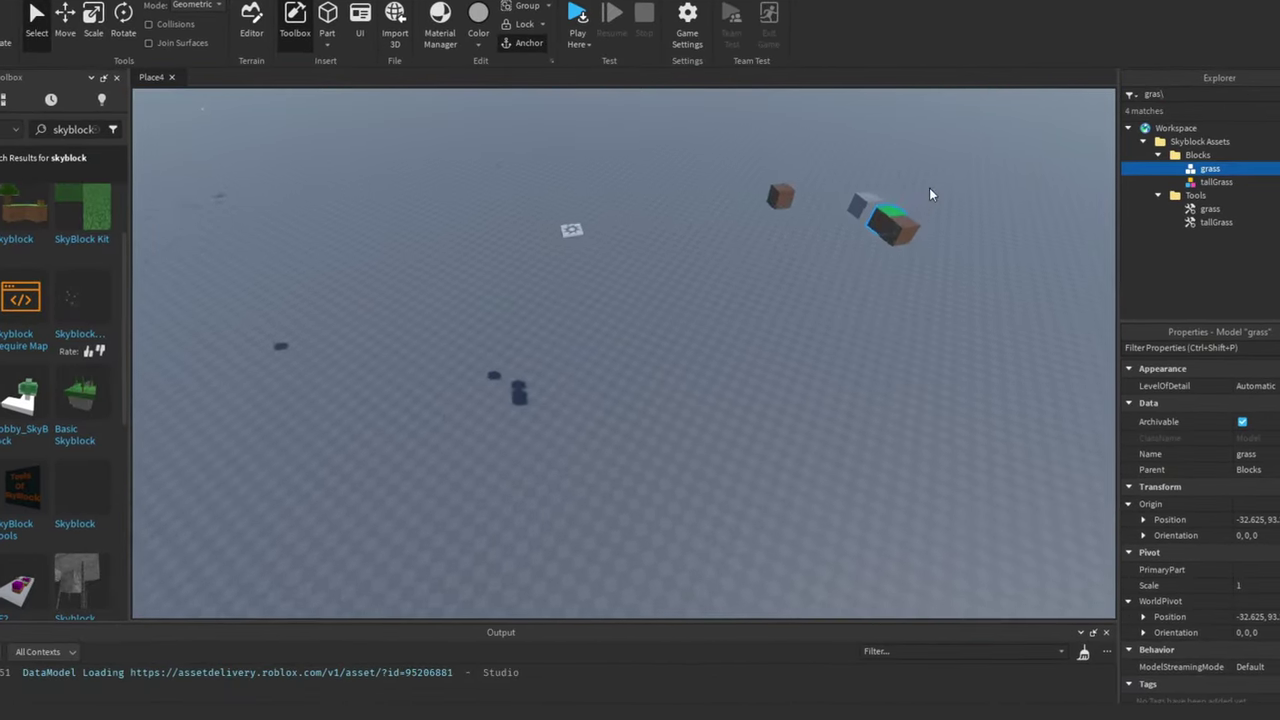
{"action": "left_click_drag", "start_coordinate": [929, 187], "coordinate": [834, 474]}
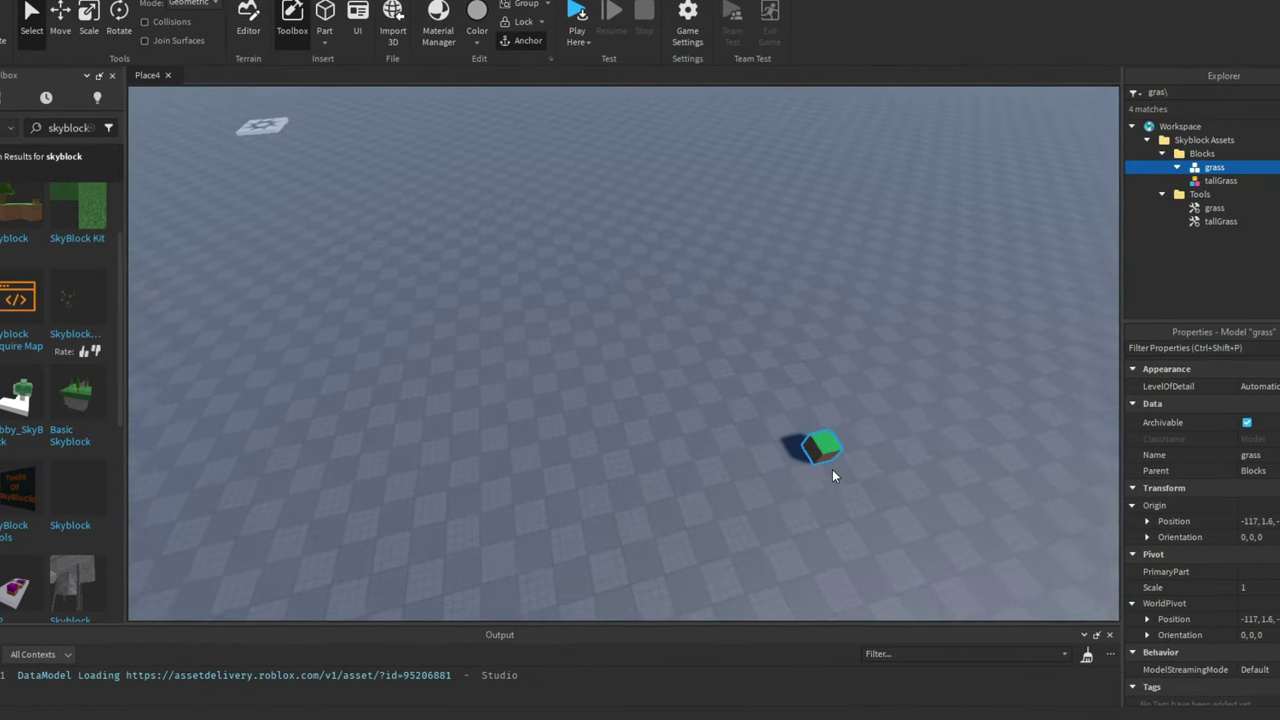
{"action": "left_click_drag", "start_coordinate": [767, 448], "coordinate": [700, 510]}
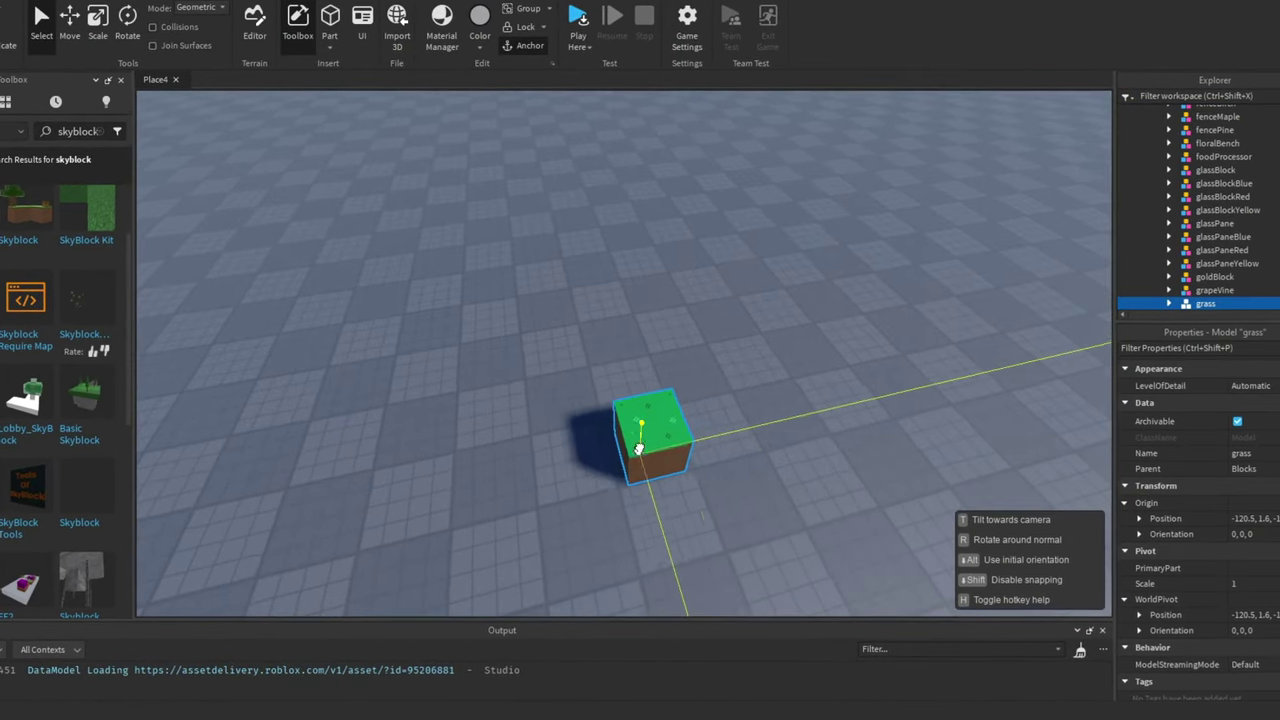
Enlarge the grass block on the baseplate to a scale of about 1.333.
{"action": "scroll", "coordinate": [706, 506], "scroll_direction": "up", "scroll_amount": 5}
{"action": "key", "text": "ctrl+3"}
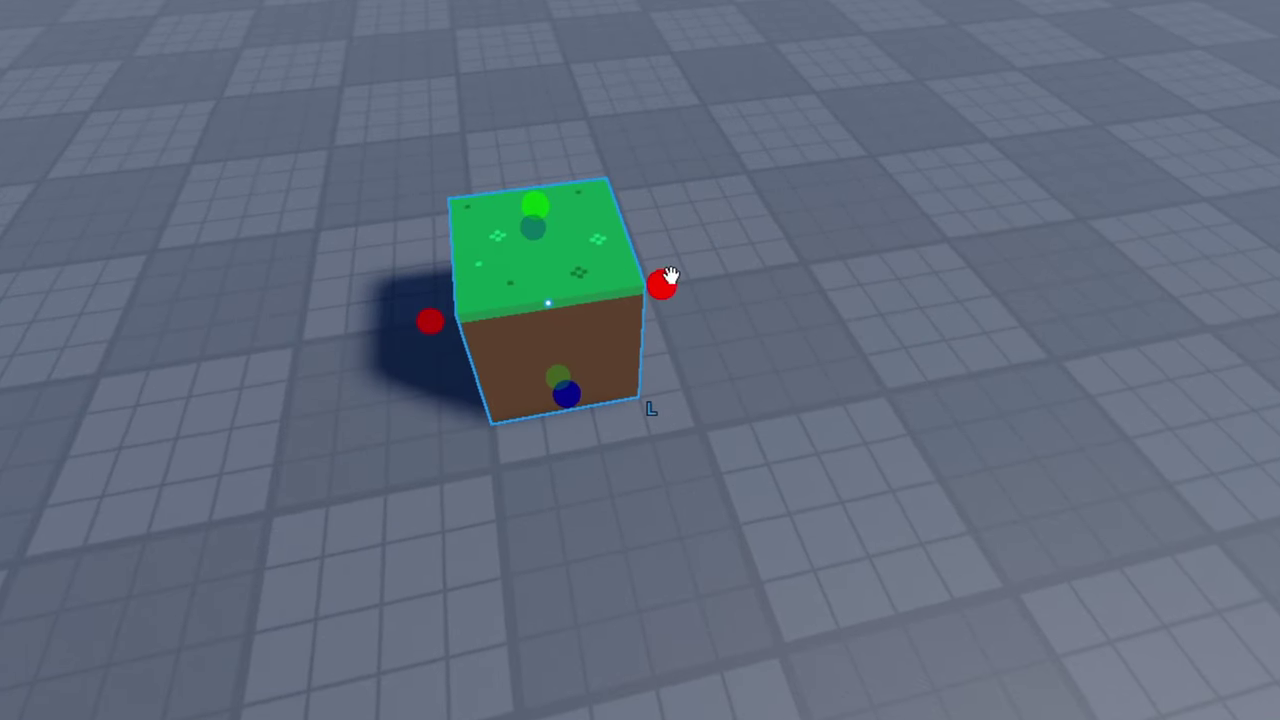
{"action": "left_click_drag", "start_coordinate": [669, 277], "coordinate": [726, 251]}
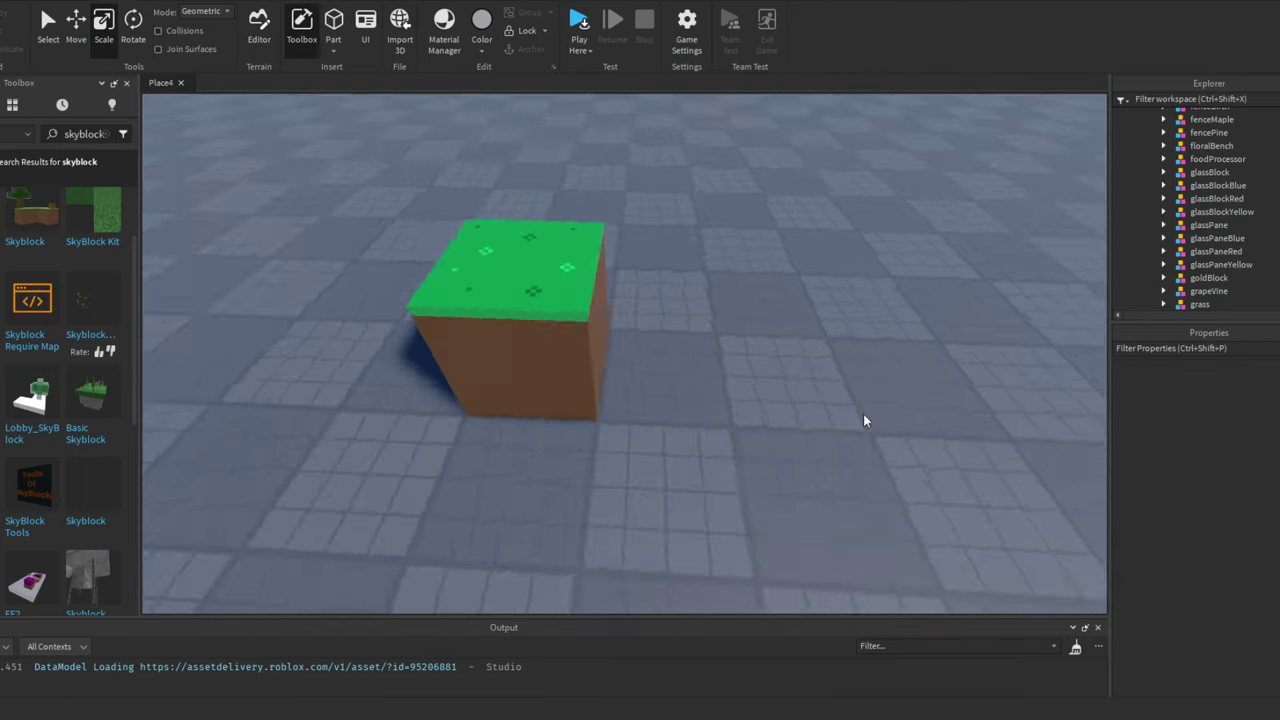
{"action": "scroll", "coordinate": [760, 352], "scroll_direction": "down", "scroll_amount": 5}
{"action": "left_click", "coordinate": [465, 495]}
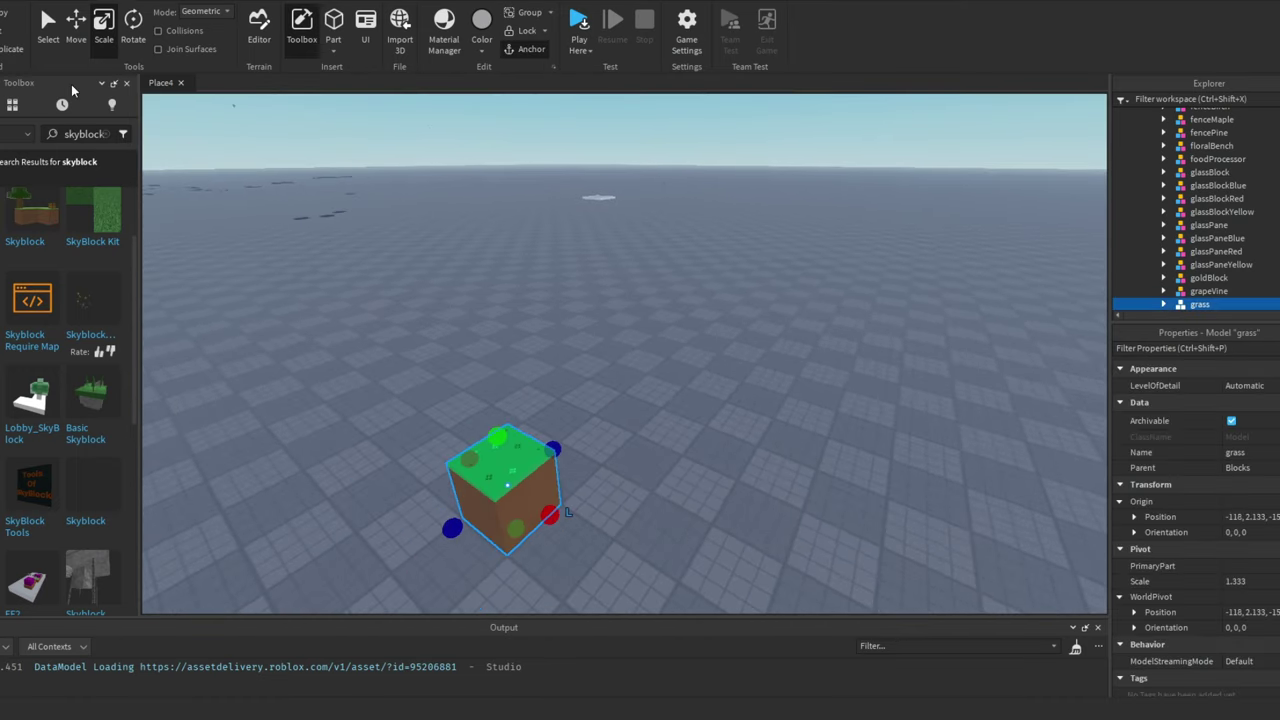
Duplicate the grass block into a row of five and repeat the row to form a square platform.
{"action": "right_click_drag", "start_coordinate": [179, 156], "coordinate": [608, 505]}
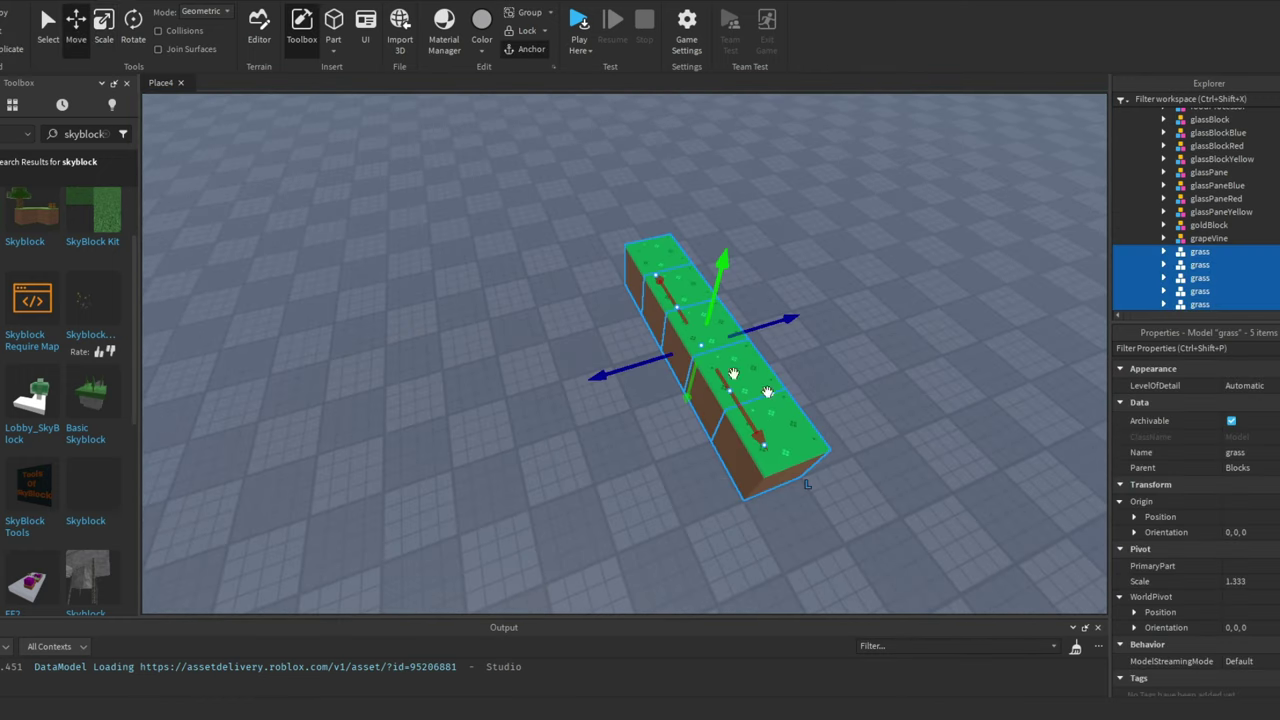
{"action": "left_click", "coordinate": [598, 384]}
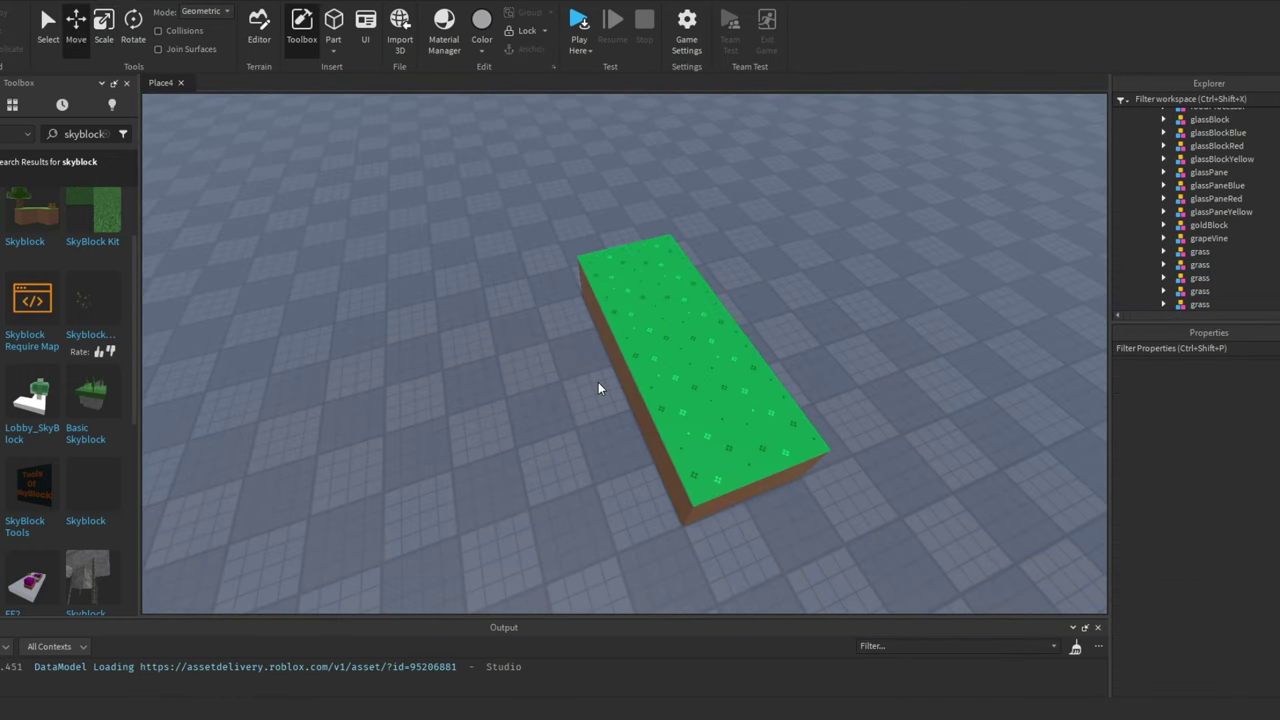
{"action": "left_click", "coordinate": [600, 275]}
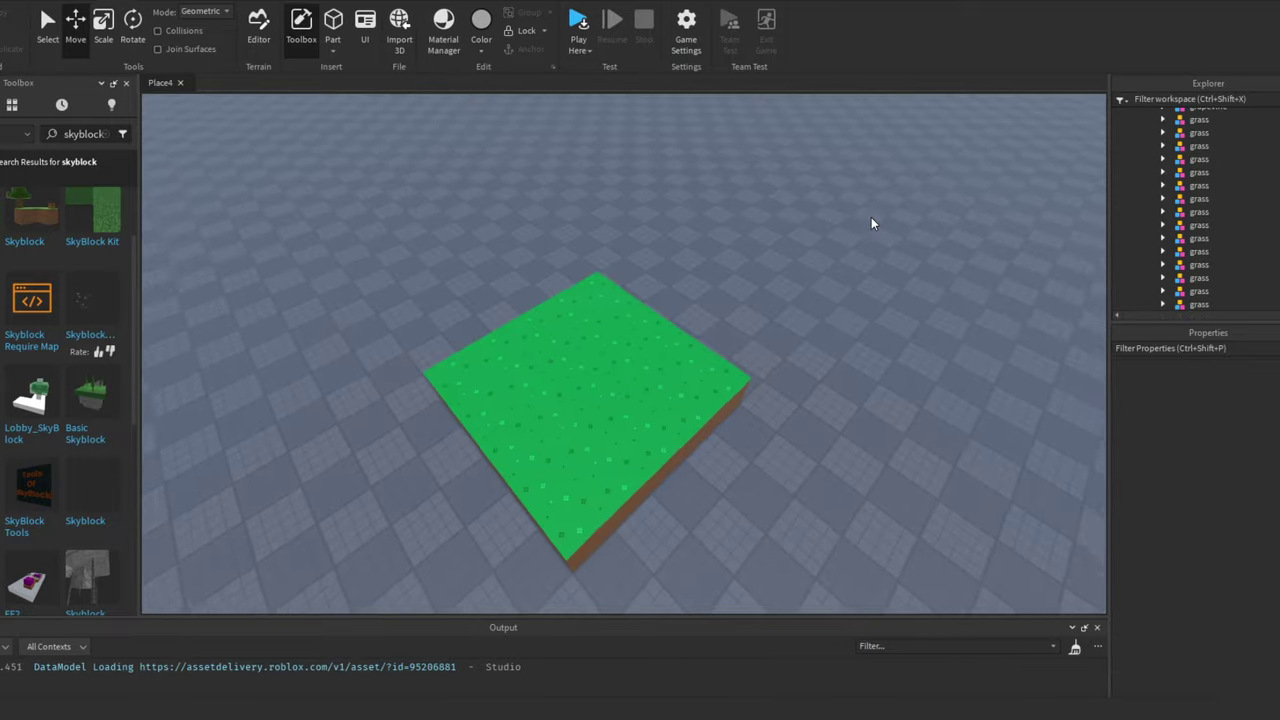
Delete the SpawnLocation's Decal and set the SpawnLocation's Transparency to 1.
{"action": "right_click_drag", "start_coordinate": [871, 222], "coordinate": [871, 194]}
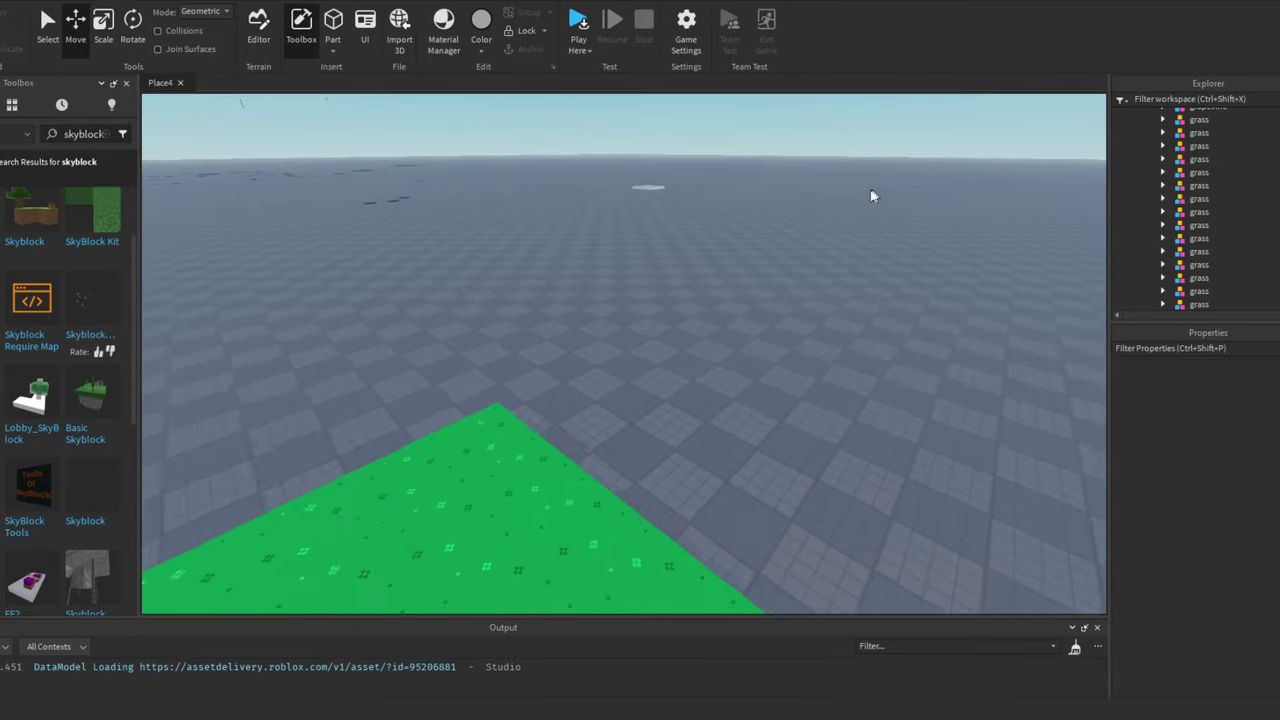
{"action": "scroll", "coordinate": [637, 203], "scroll_direction": "up", "scroll_amount": 5}
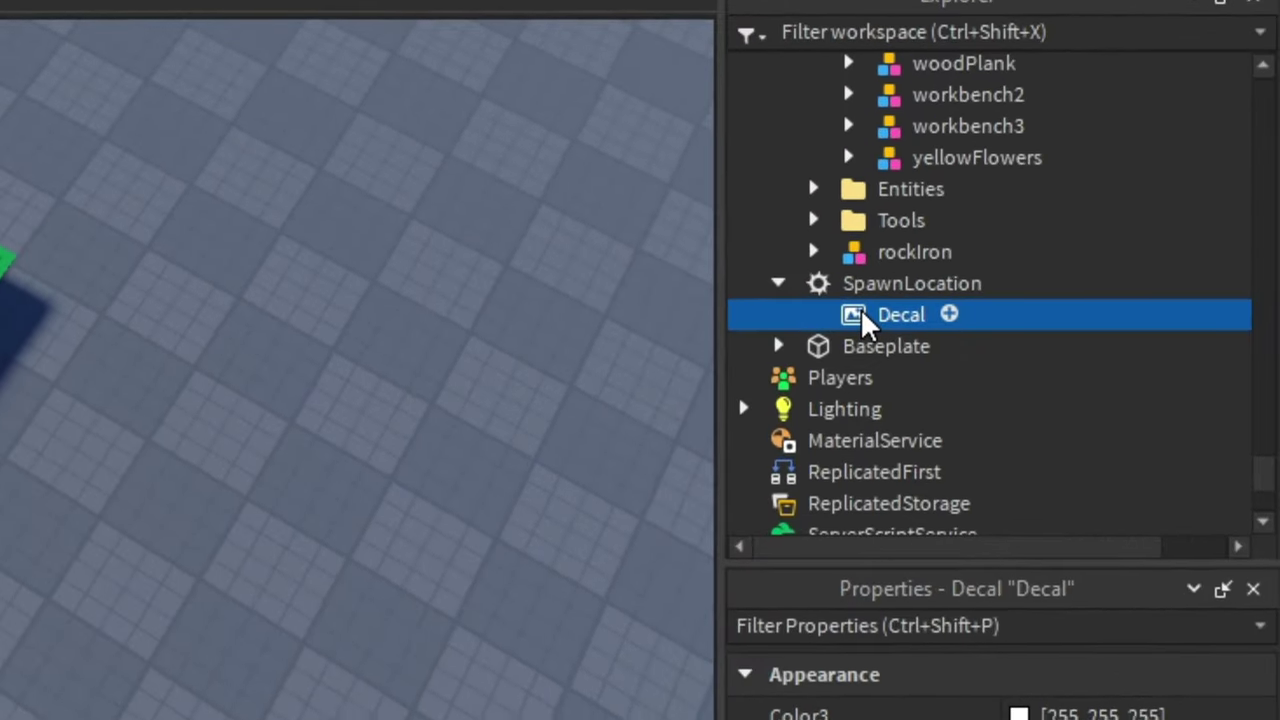
{"action": "key", "text": "Delete"}
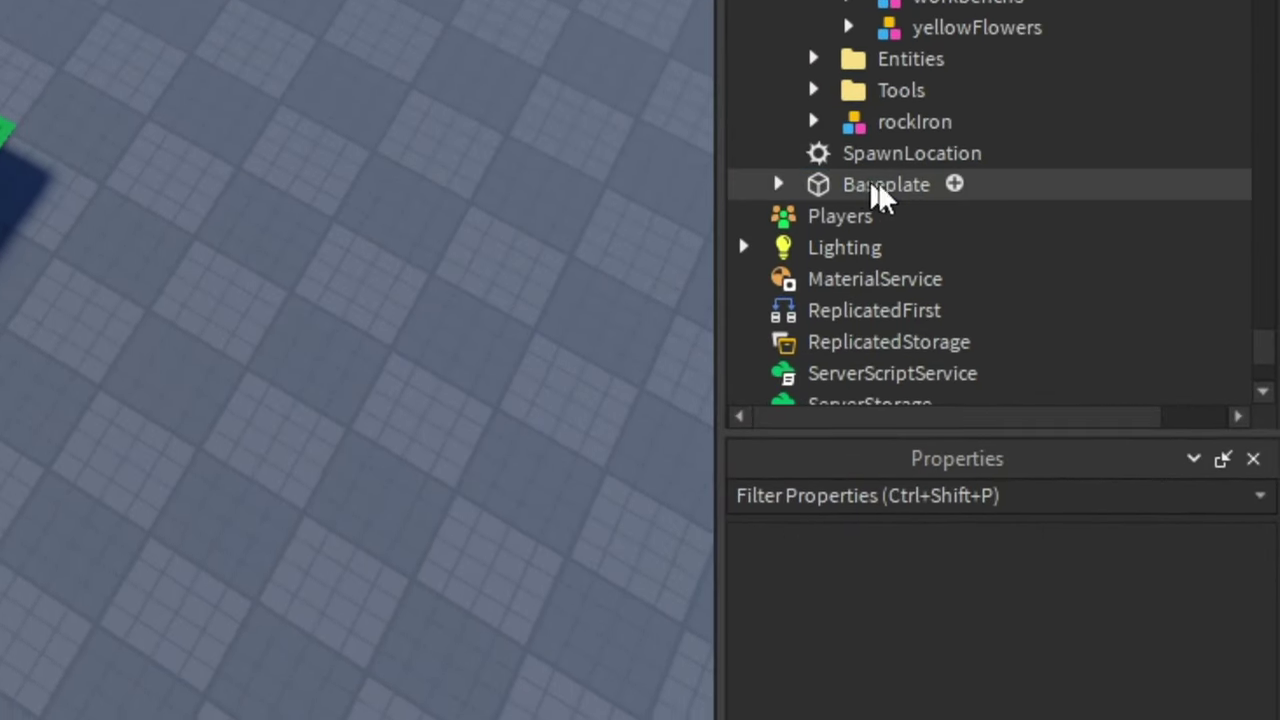
{"action": "left_click", "coordinate": [905, 283]}
{"action": "scroll", "coordinate": [1163, 663], "scroll_direction": "down", "scroll_amount": 10}
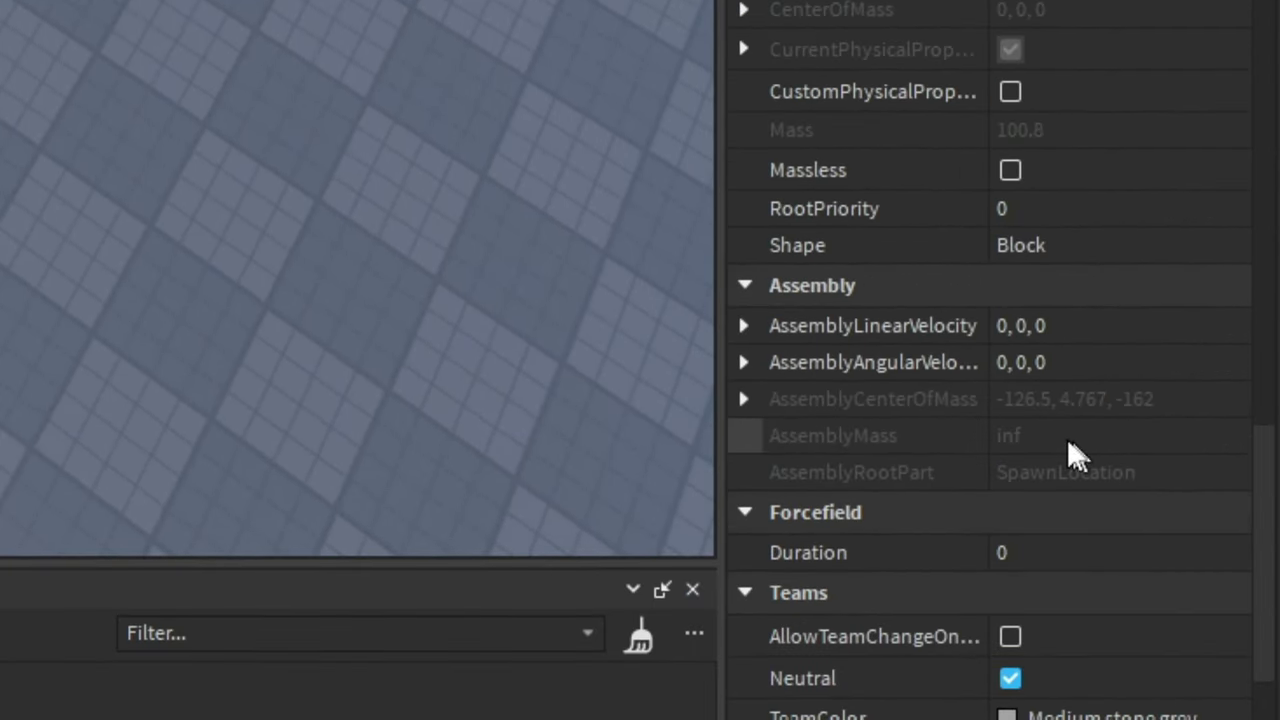
{"action": "scroll", "coordinate": [1077, 450], "scroll_direction": "up", "scroll_amount": 7}
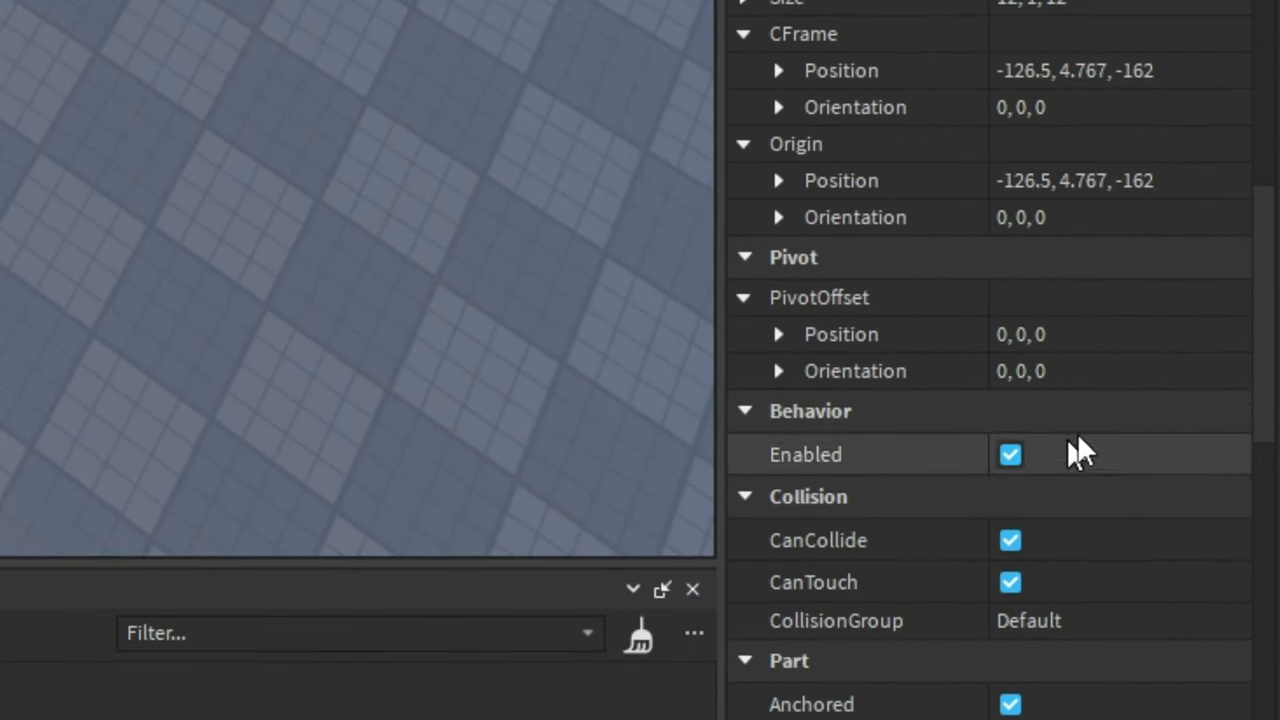
{"action": "scroll", "coordinate": [1057, 449], "scroll_direction": "down", "scroll_amount": 3}
{"action": "scroll", "coordinate": [1100, 265], "scroll_direction": "up", "scroll_amount": 7}
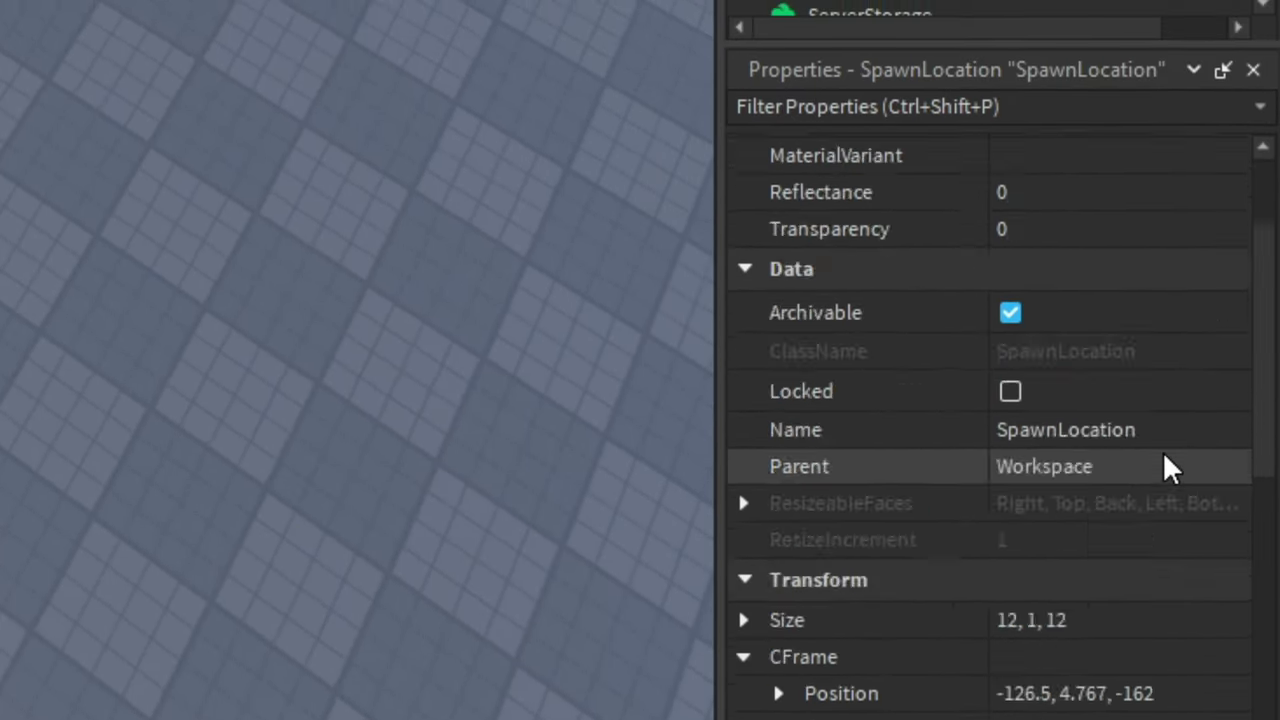
{"action": "scroll", "coordinate": [1165, 456], "scroll_direction": "up", "scroll_amount": 1}
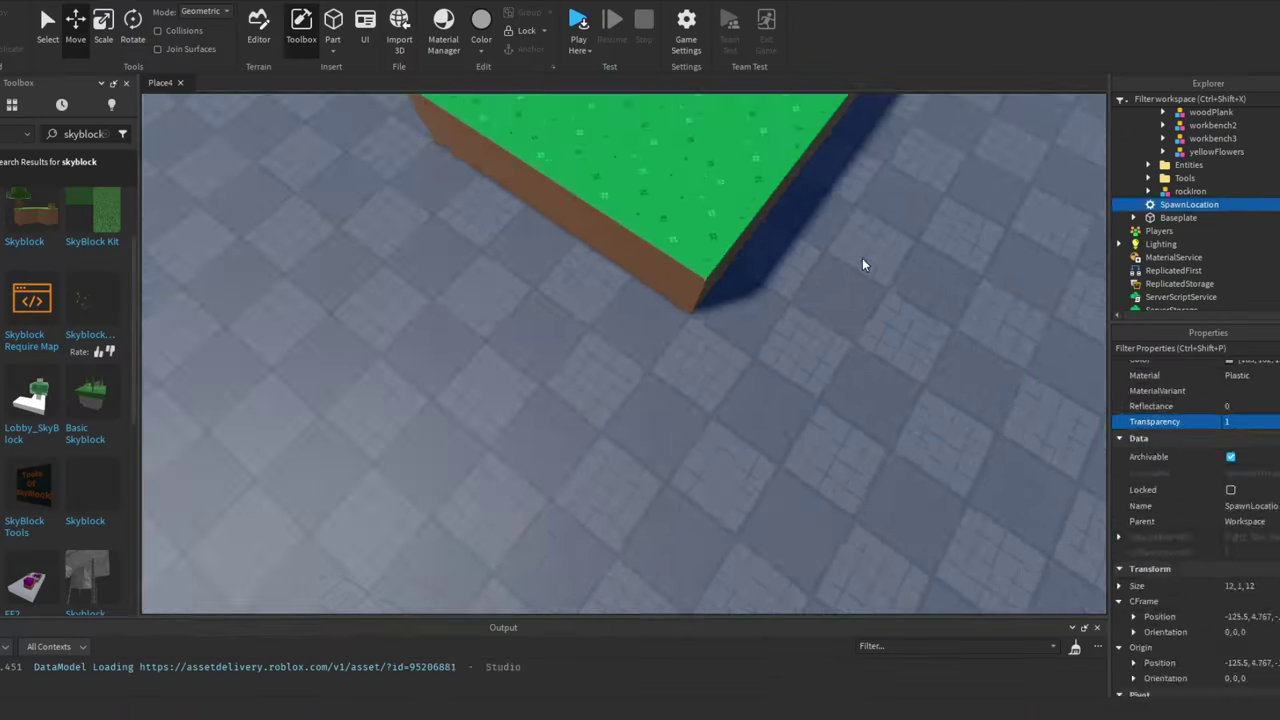
Set the smelterIndustrial model at a scale of about 1.5 beyond the grass platform and rotate it, lining up copies as obstacles.
{"action": "right_click_drag", "start_coordinate": [863, 263], "coordinate": [669, 290]}
{"action": "left_click_drag", "start_coordinate": [580, 262], "coordinate": [538, 306]}
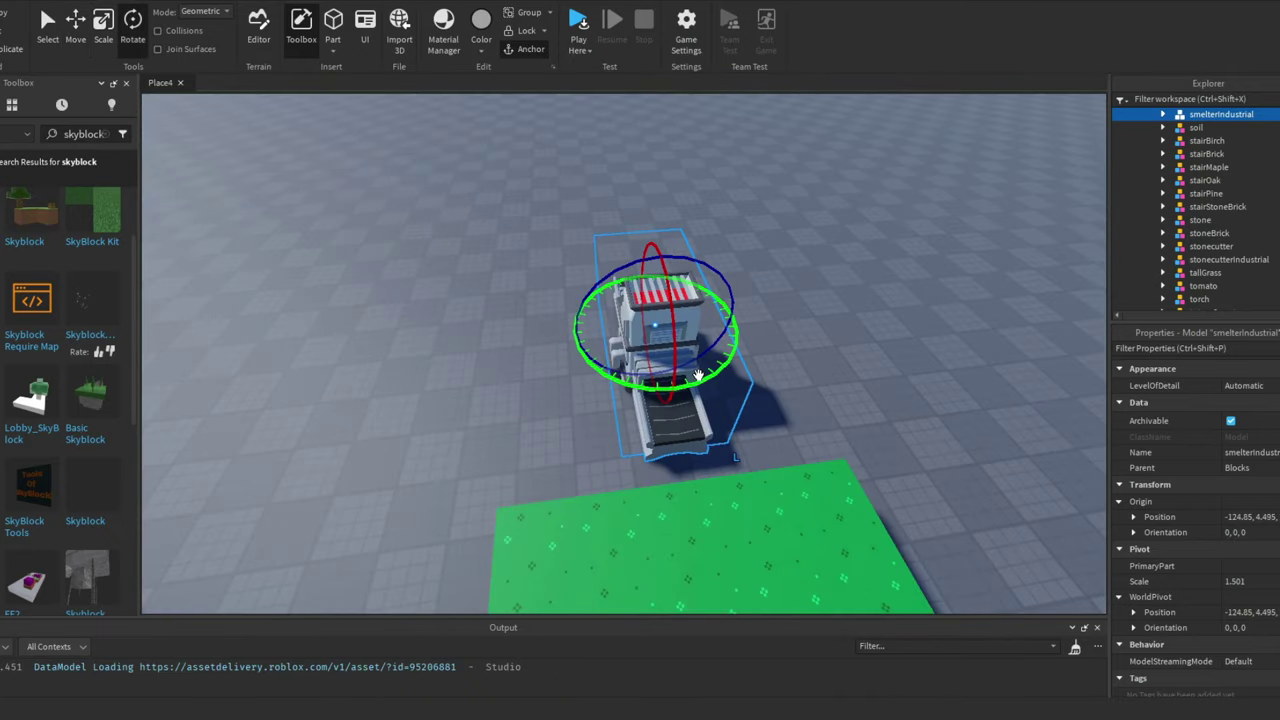
{"action": "left_click_drag", "start_coordinate": [697, 375], "coordinate": [672, 392]}
{"action": "left_click_drag", "start_coordinate": [680, 440], "coordinate": [680, 443]}
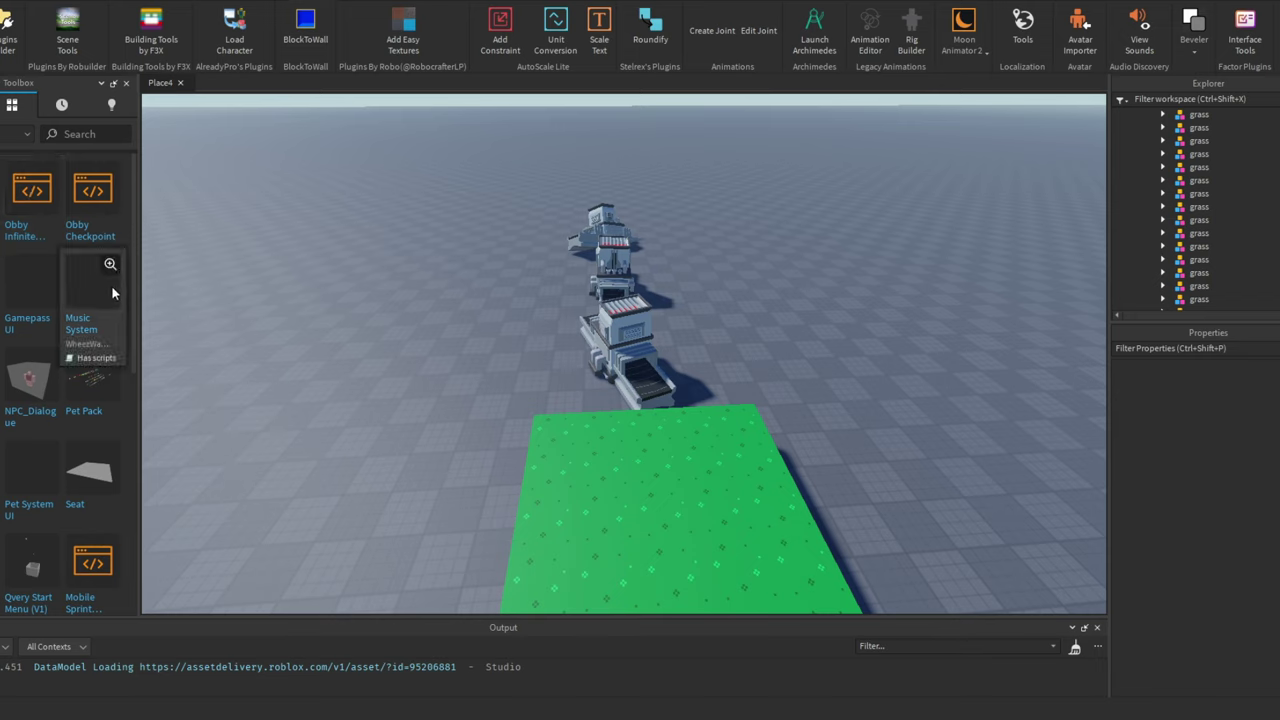
Insert the Obby Checkpoint model from the inventory and place checkpoint 1 on the ground past the last smelter.
{"action": "scroll", "coordinate": [110, 300], "scroll_direction": "down", "scroll_amount": 2}
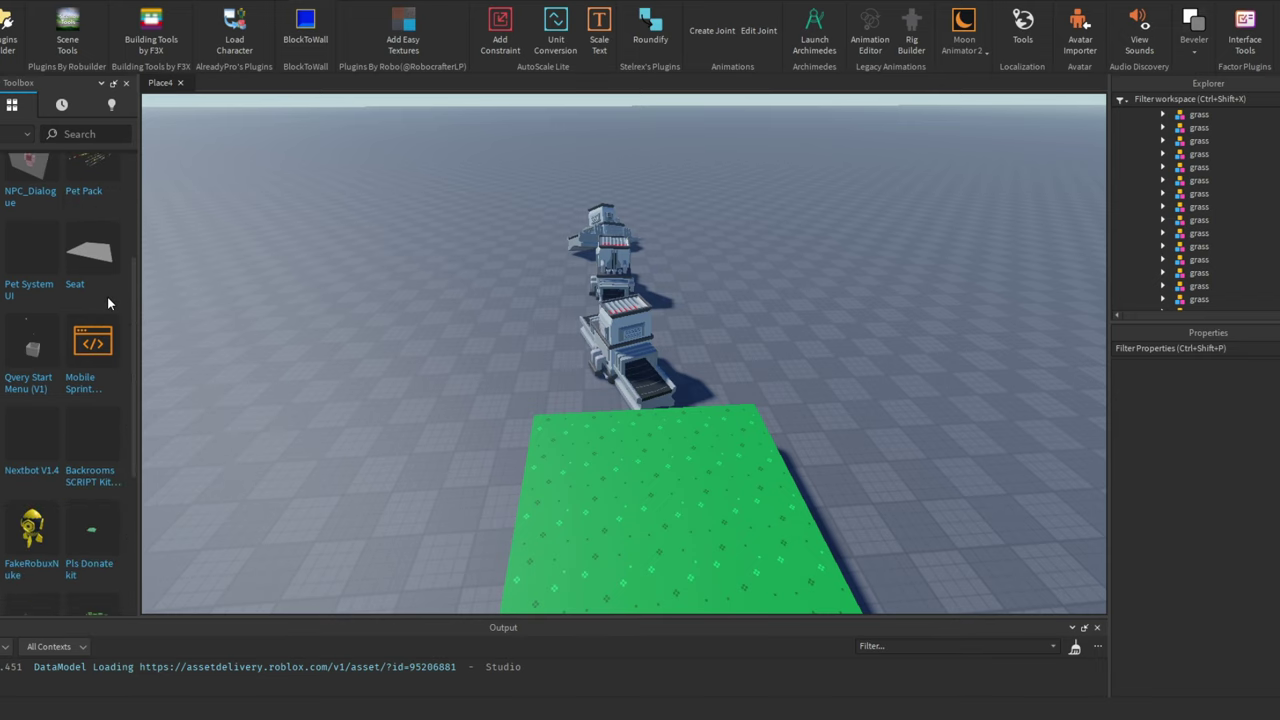
{"action": "scroll", "coordinate": [107, 296], "scroll_direction": "down", "scroll_amount": 4}
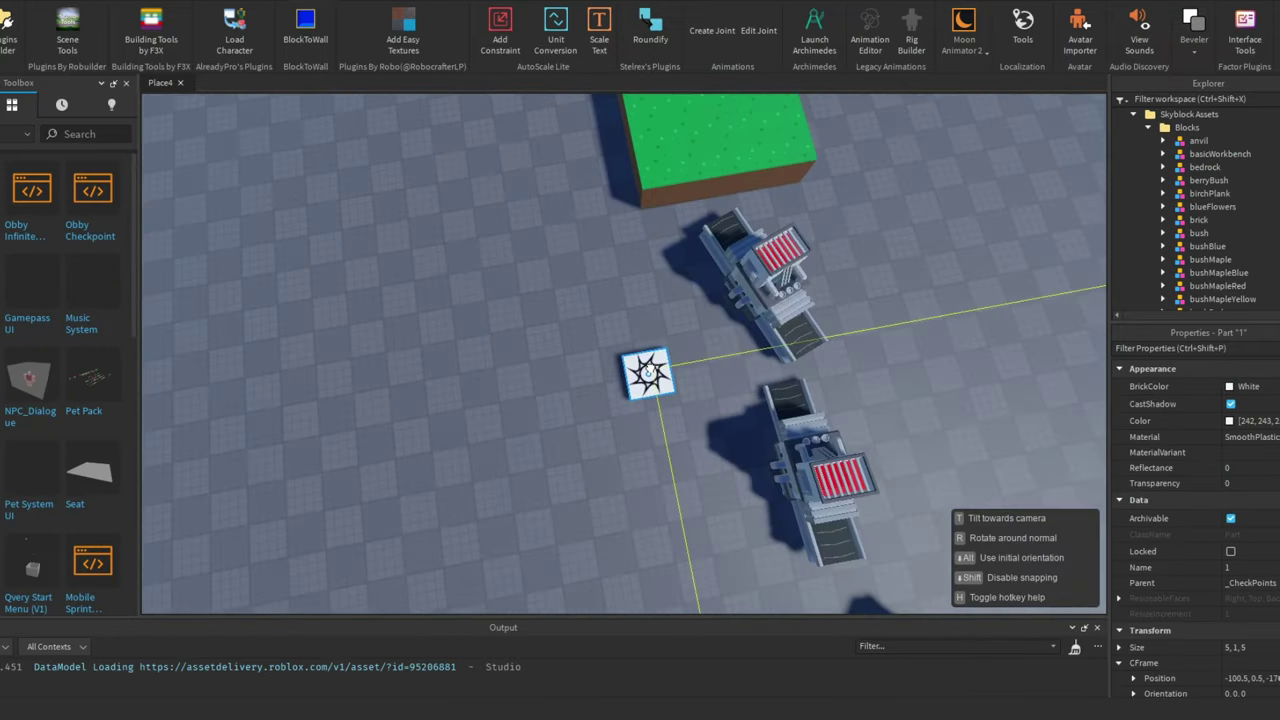
{"action": "left_click_drag", "start_coordinate": [651, 371], "coordinate": [707, 398]}
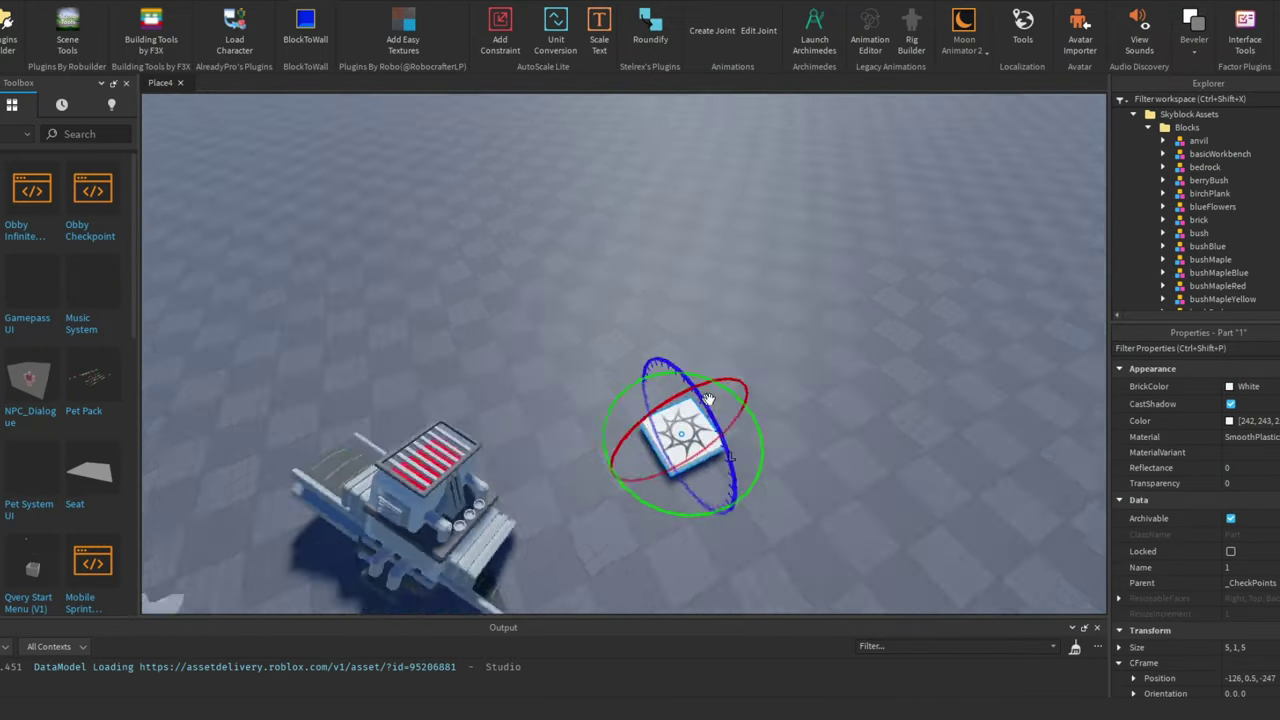
{"action": "right_click", "coordinate": [951, 491]}
{"action": "left_click", "coordinate": [810, 358]}
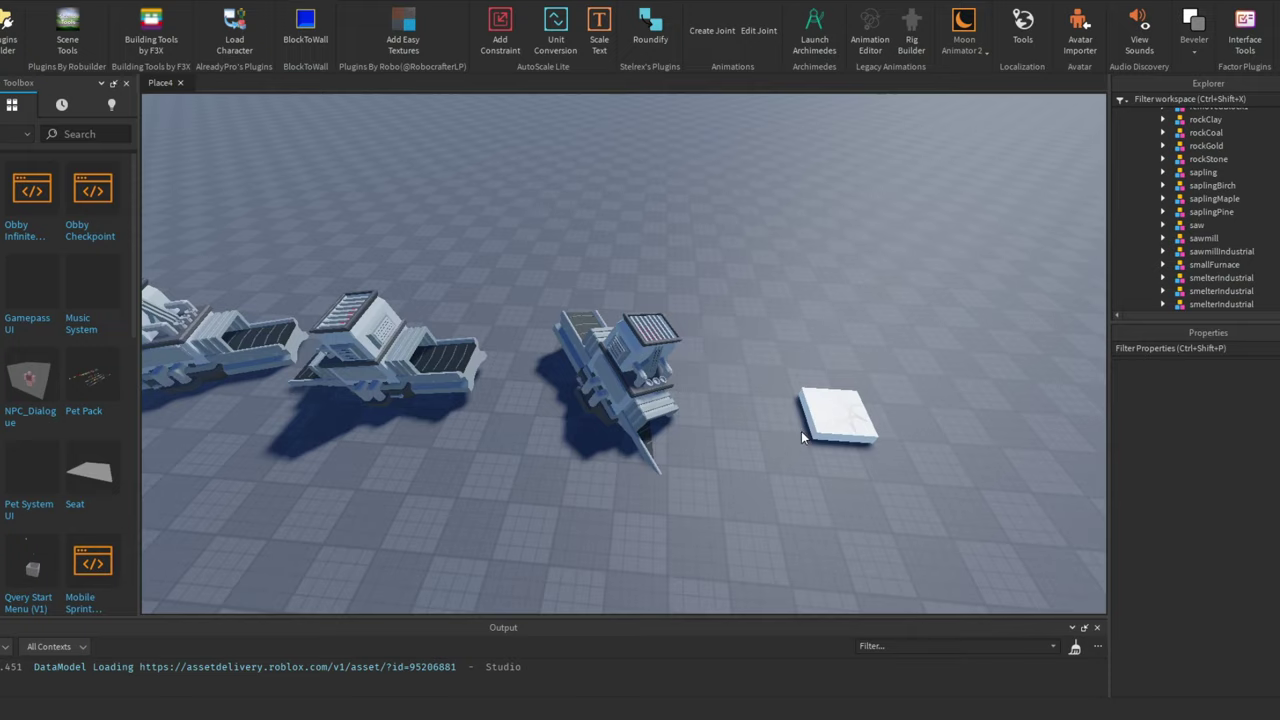
{"action": "left_click", "coordinate": [766, 422]}
{"action": "left_click_drag", "start_coordinate": [685, 410], "coordinate": [663, 414]}
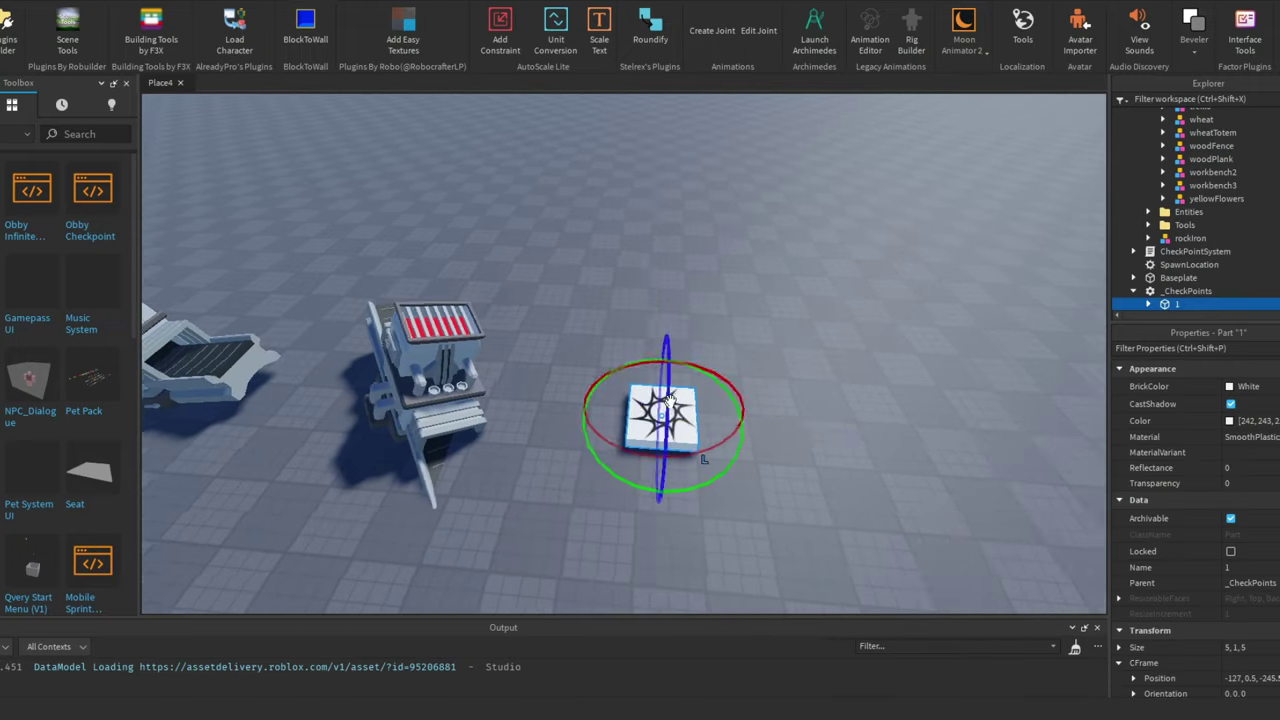
{"action": "right_click_drag", "start_coordinate": [663, 414], "coordinate": [975, 495]}
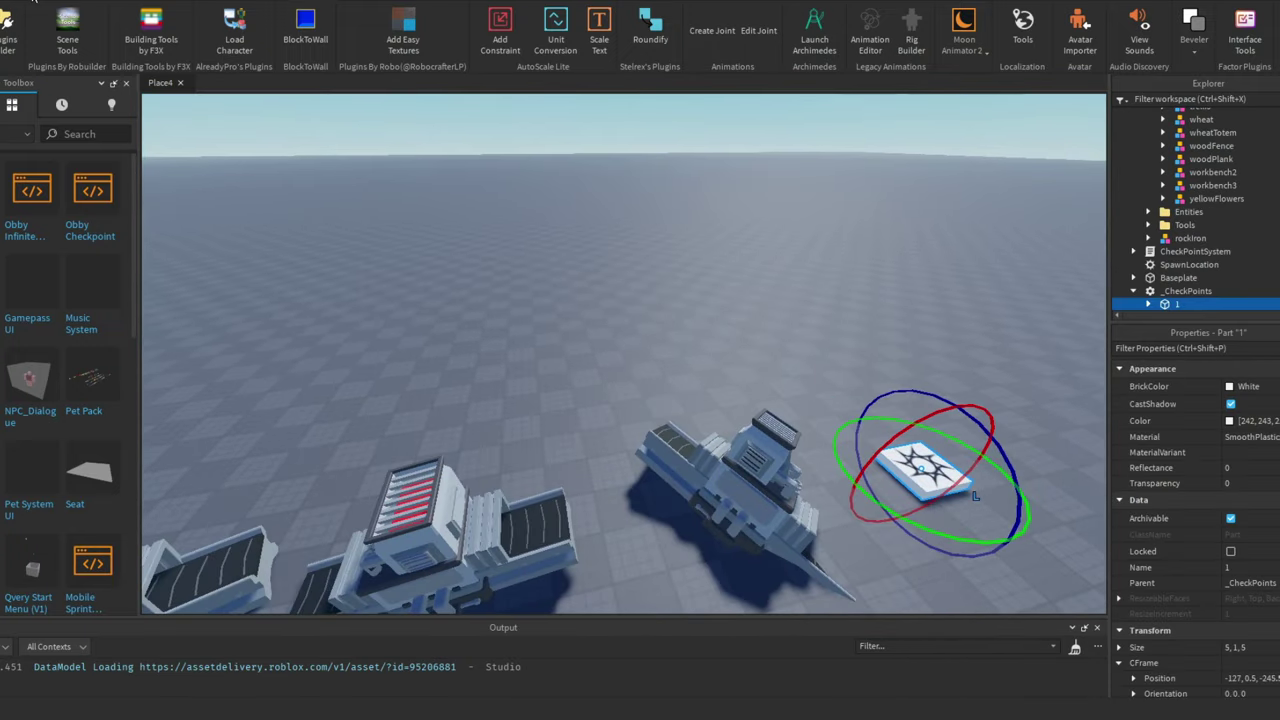
Playtest the place, walk the character near the checkpoint and load the saved progress.
{"action": "key", "text": "F5"}
{"action": "key", "text": "w"}
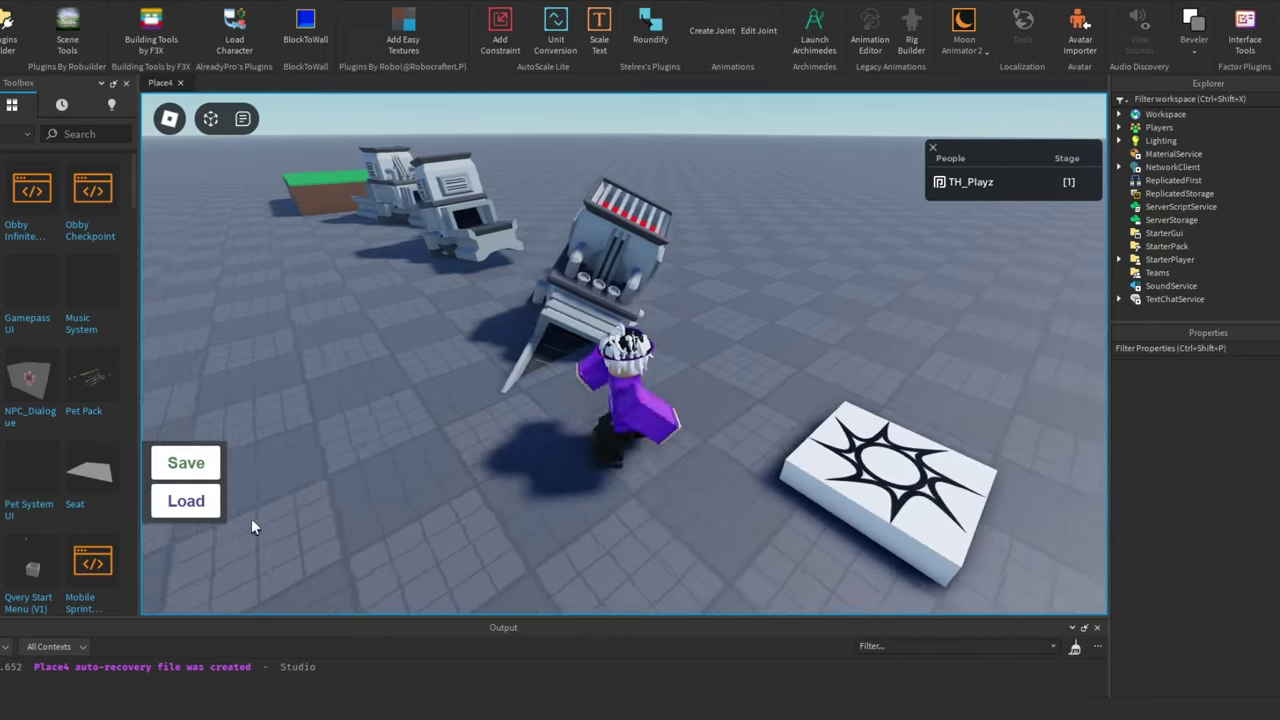
{"action": "left_click", "coordinate": [186, 501]}
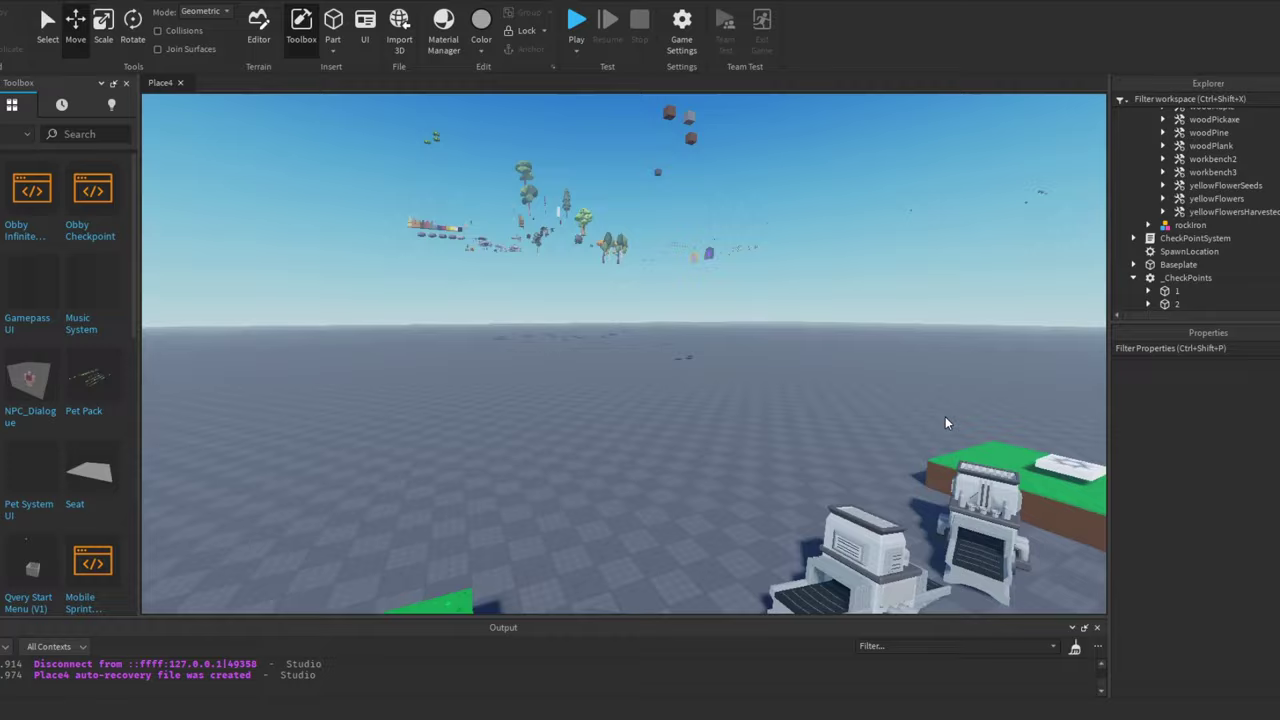
{"action": "scroll", "coordinate": [945, 416], "scroll_direction": "up", "scroll_amount": 10}
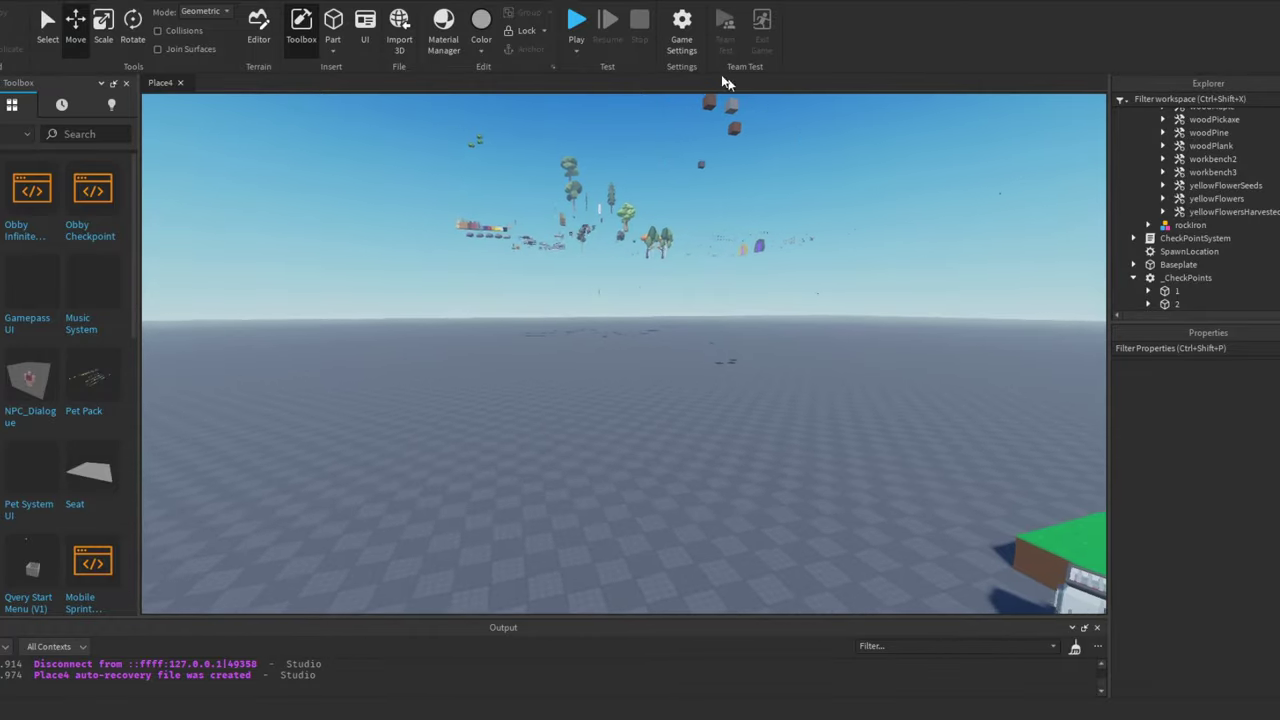
{"action": "right_click_drag", "start_coordinate": [667, 229], "coordinate": [667, 229]}
{"action": "scroll", "coordinate": [667, 229], "scroll_direction": "down", "scroll_amount": 10}
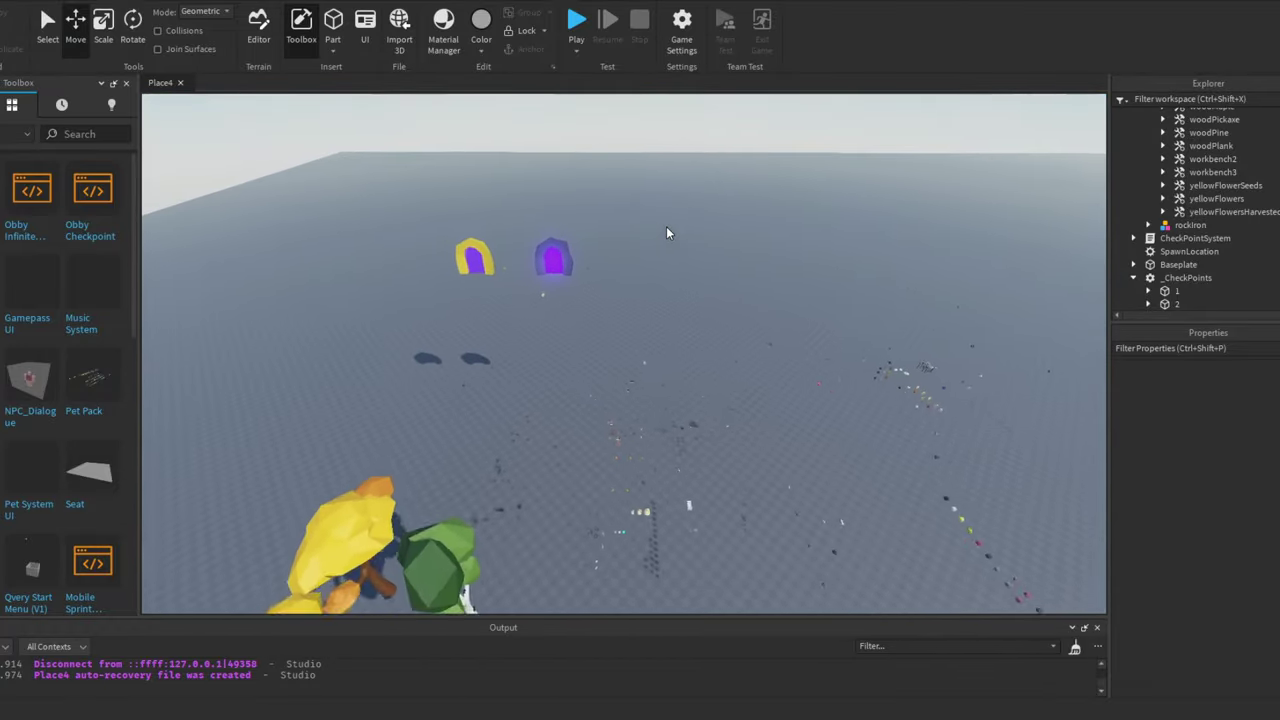
Move the gildedSteelHammer from the asset collection to just past the grass platform with checkpoint 2 and resize it.
{"action": "left_click_drag", "start_coordinate": [671, 217], "coordinate": [577, 369]}
{"action": "scroll", "coordinate": [977, 171], "scroll_direction": "up", "scroll_amount": 5}
{"action": "key", "text": "f"}
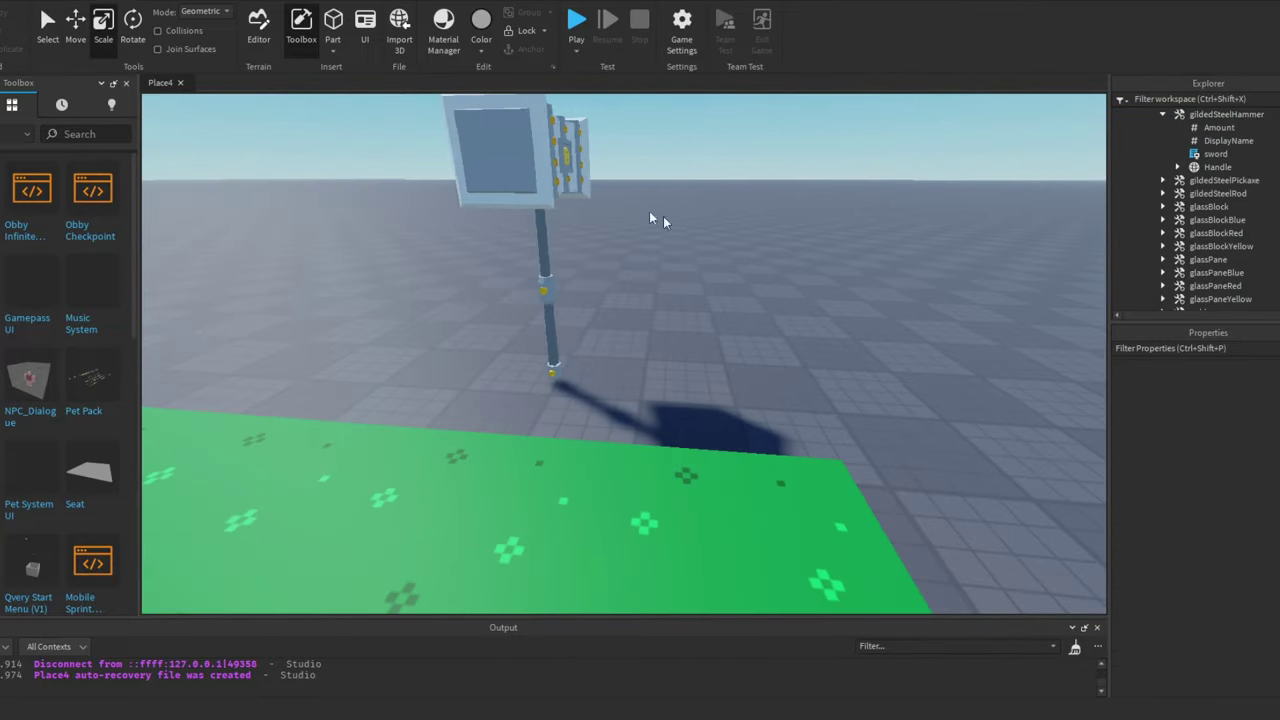
{"action": "left_click_drag", "start_coordinate": [654, 217], "coordinate": [405, 290]}
{"action": "scroll", "coordinate": [437, 289], "scroll_direction": "down", "scroll_amount": 5}
{"action": "right_click_drag", "start_coordinate": [437, 289], "coordinate": [577, 443]}
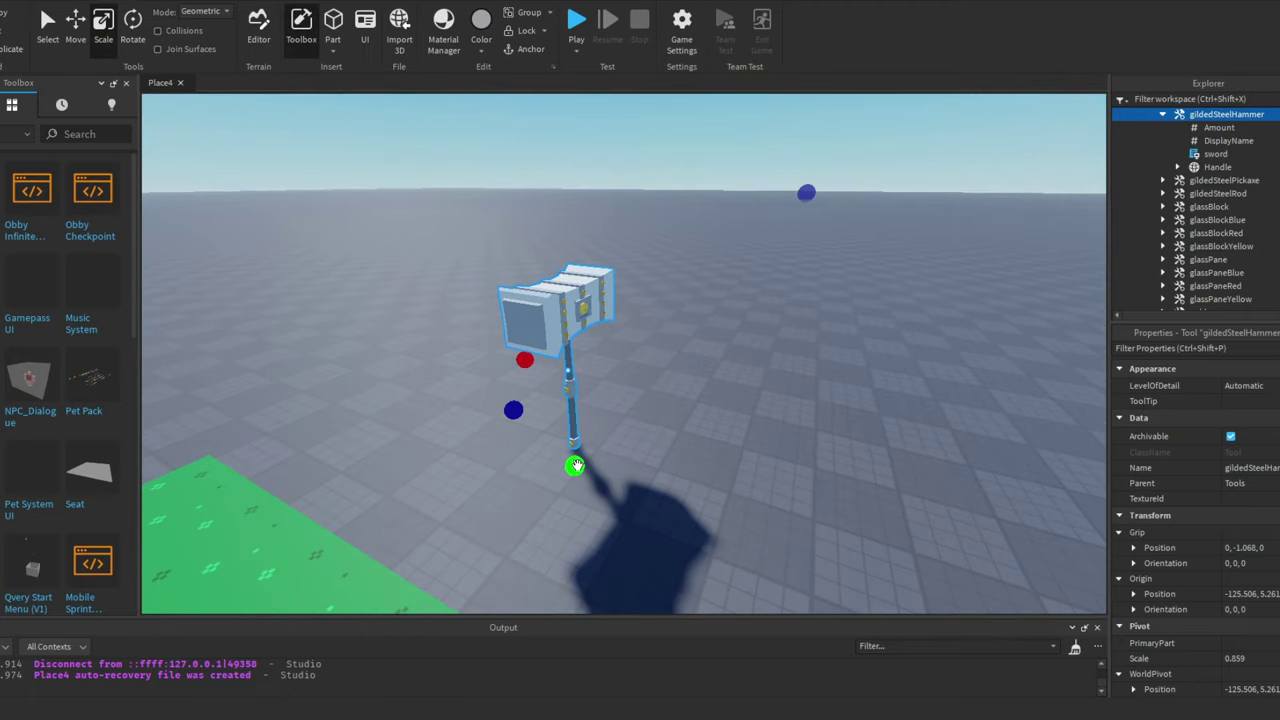
{"action": "left_click_drag", "start_coordinate": [574, 463], "coordinate": [571, 537]}
Duplicate the gildedSteelHammer and arrange the copies at different angles as a chain of five hammer obstacles.
{"action": "key", "text": "ctrl+d"}
{"action": "key", "text": "ctrl+2"}
{"action": "right_click_drag", "start_coordinate": [571, 537], "coordinate": [826, 357]}
{"action": "left_click_drag", "start_coordinate": [826, 357], "coordinate": [743, 222]}
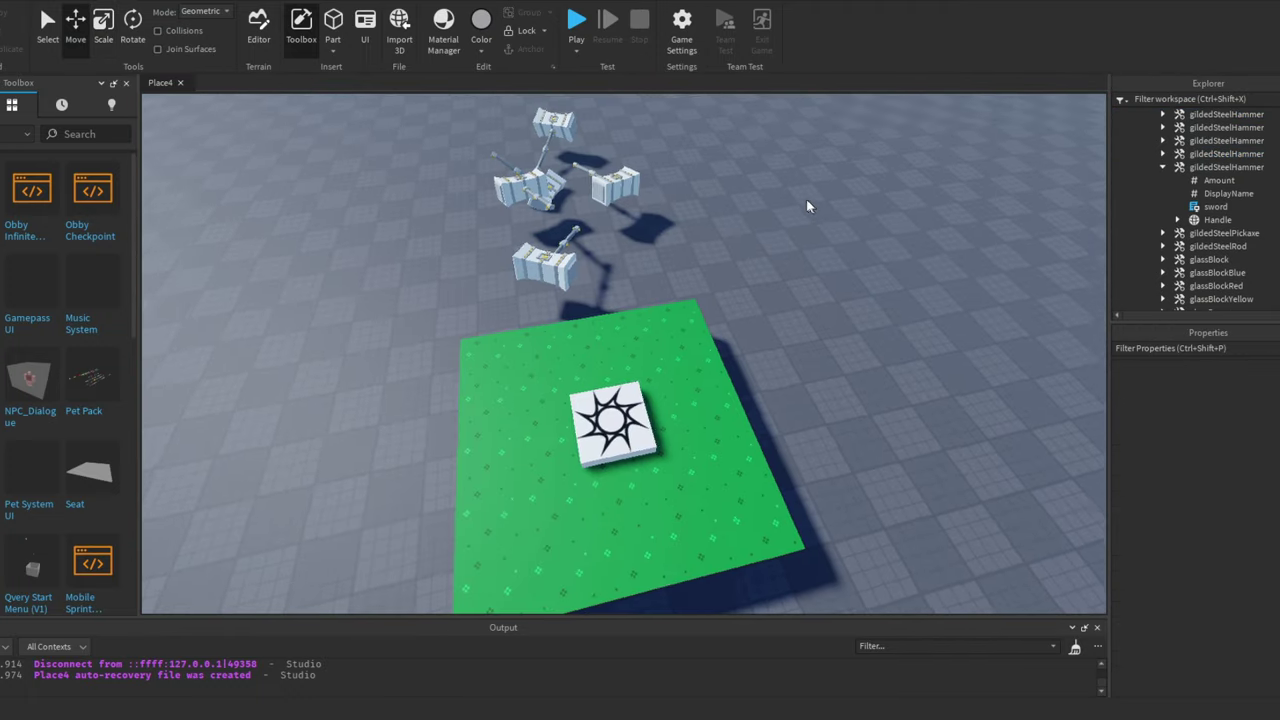
Duplicate the grass platform and shift the copy about 60.5 studs along the course, past the hammers.
{"action": "scroll", "coordinate": [808, 200], "scroll_direction": "up", "scroll_amount": 3}
{"action": "right_click_drag", "start_coordinate": [808, 200], "coordinate": [491, 412]}
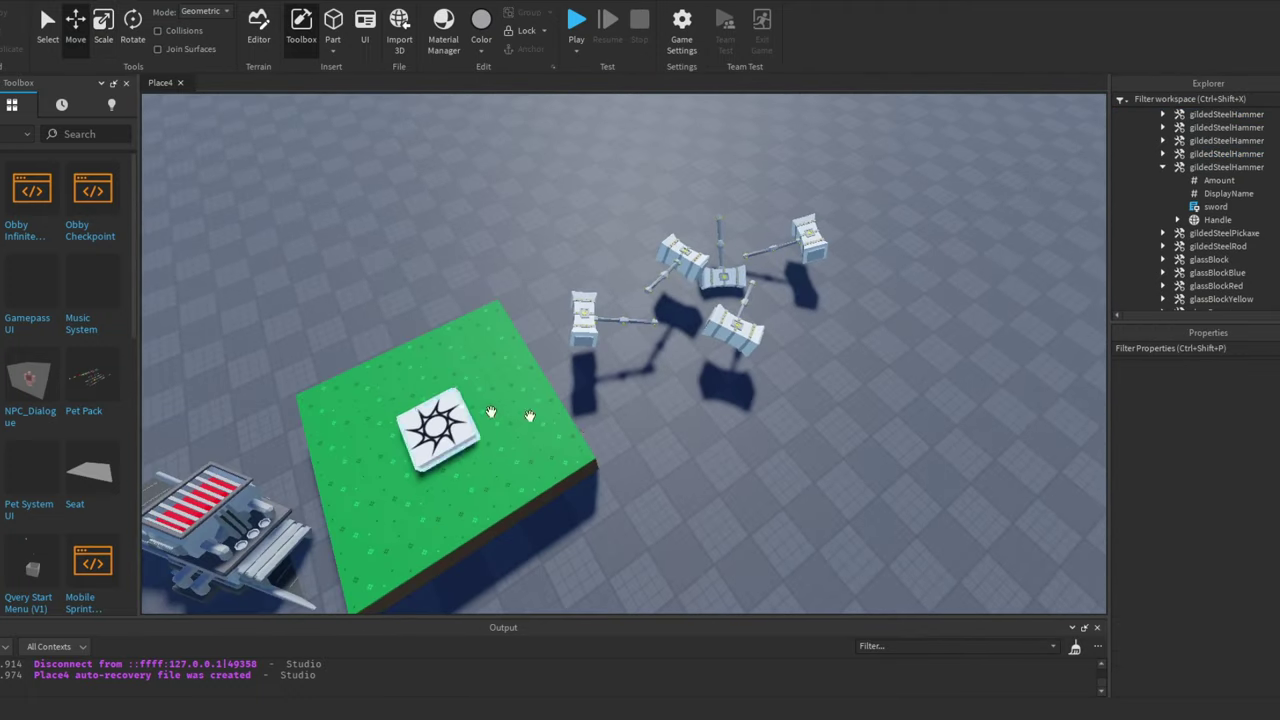
{"action": "key", "text": "ctrl+d"}
{"action": "left_click_drag", "start_coordinate": [540, 388], "coordinate": [860, 355]}
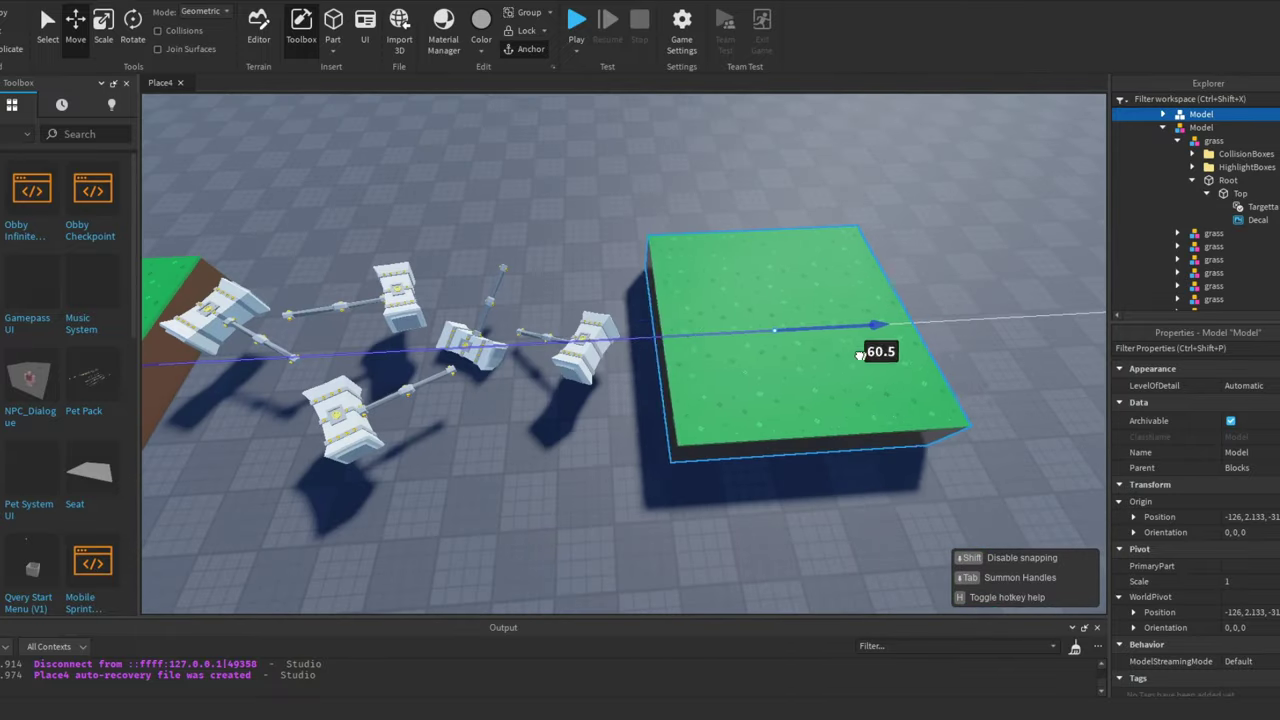
Duplicate checkpoint 2, shift the copy about 59.5 studs onto the new grass platform and name it 3.
{"action": "right_click_drag", "start_coordinate": [770, 222], "coordinate": [371, 366]}
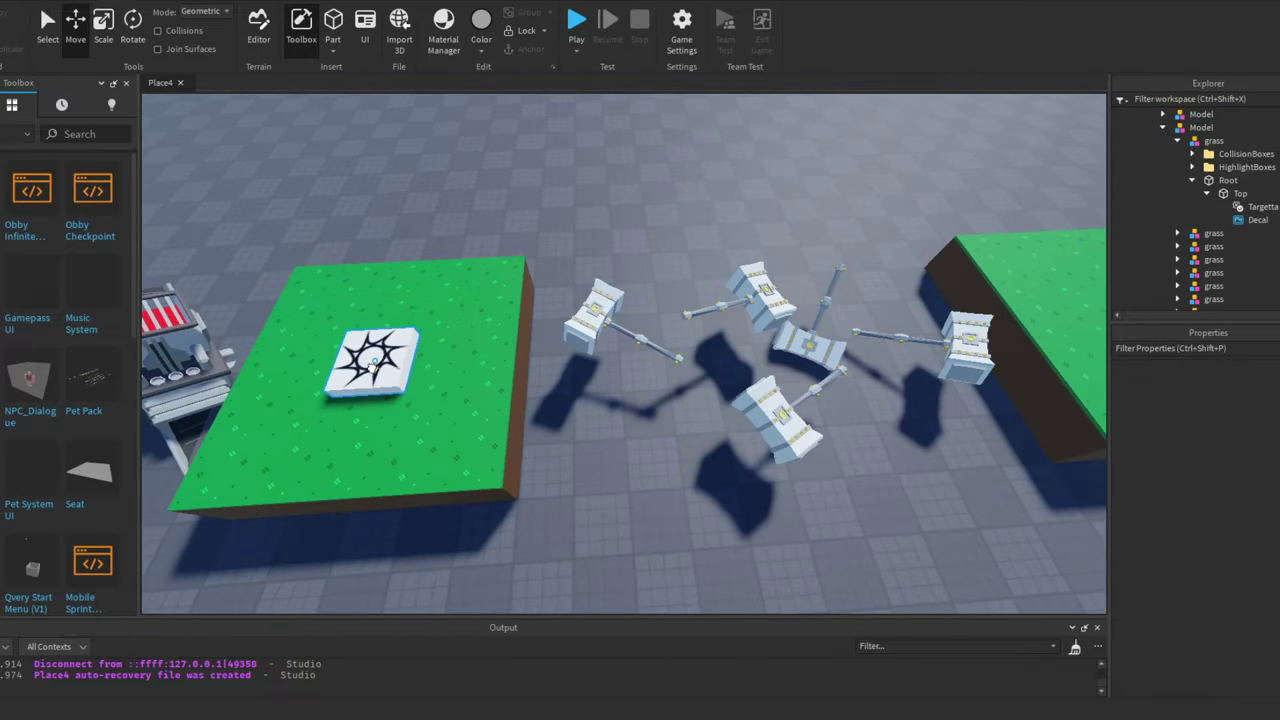
{"action": "left_click", "coordinate": [371, 366]}
{"action": "key", "text": "ctrl+d"}
{"action": "left_click_drag", "start_coordinate": [371, 366], "coordinate": [771, 298]}
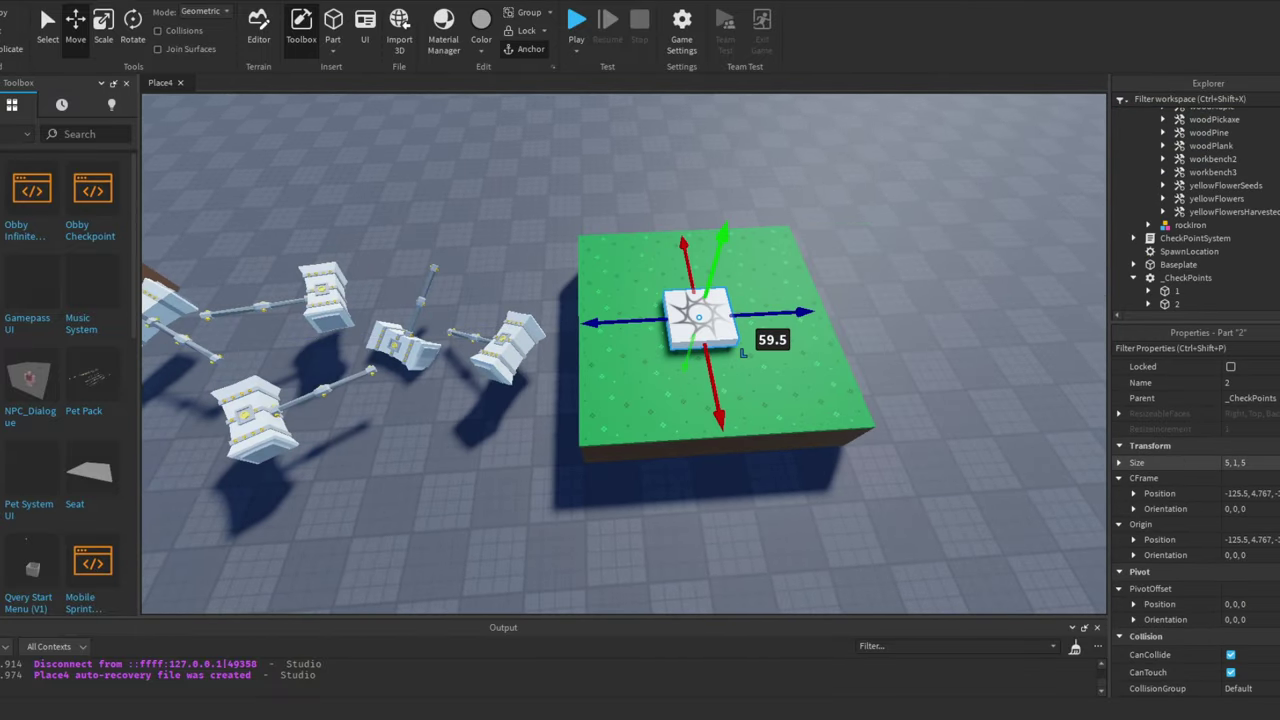
{"action": "scroll", "coordinate": [1187, 231], "scroll_direction": "down", "scroll_amount": 4}
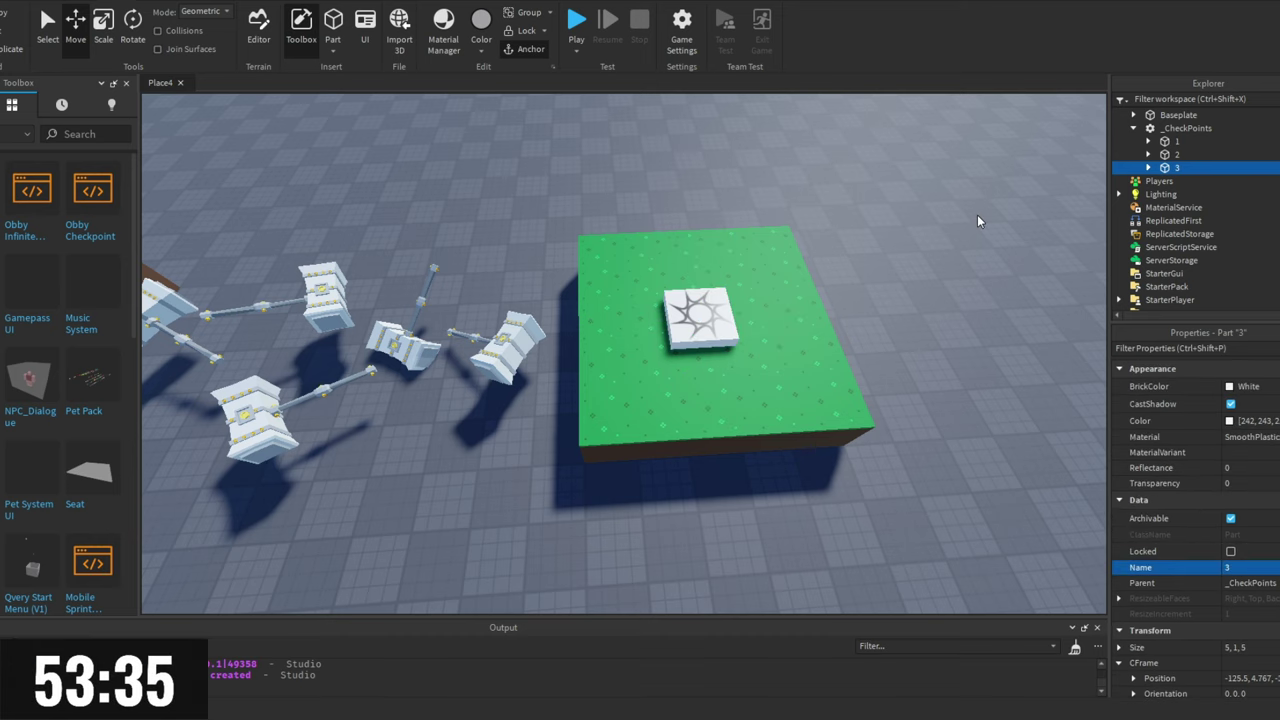
Bring the rockIron model from the asset collection to the far edge of the grass platform with checkpoint 3.
{"action": "middle_click_drag", "start_coordinate": [963, 222], "coordinate": [530, 337]}
{"action": "left_click", "coordinate": [530, 337]}
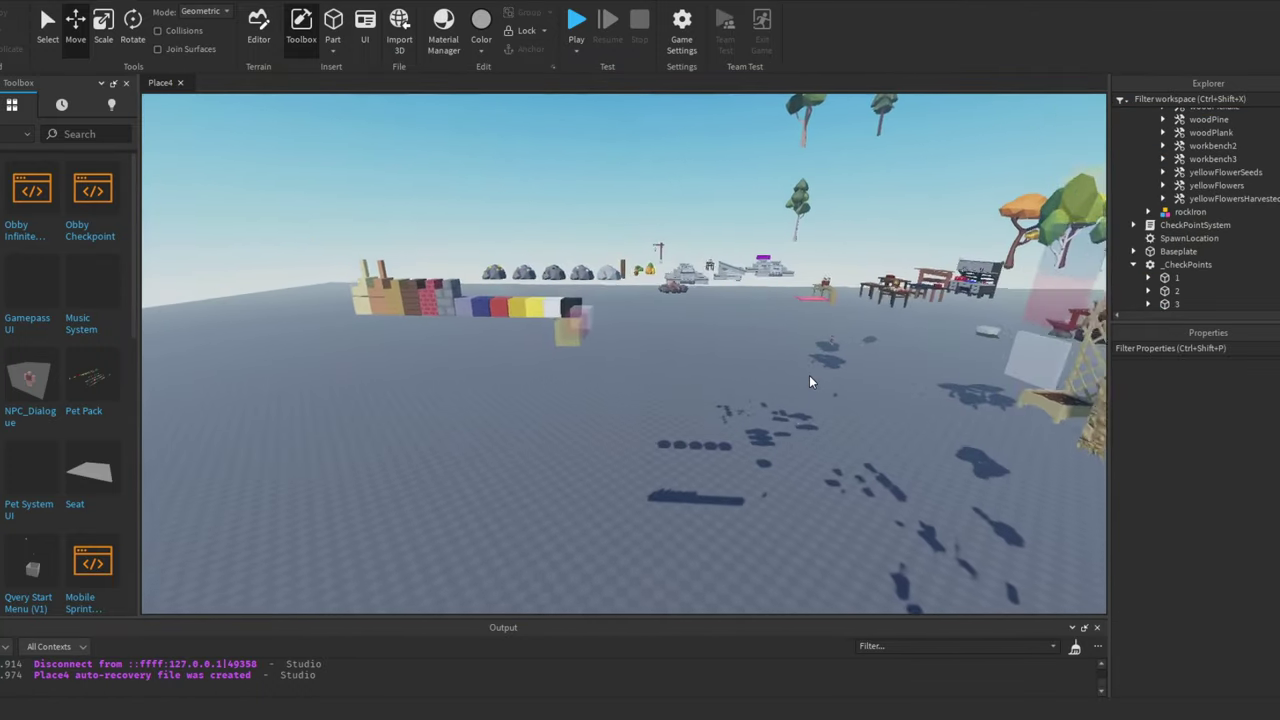
{"action": "scroll", "coordinate": [809, 375], "scroll_direction": "down", "scroll_amount": 10}
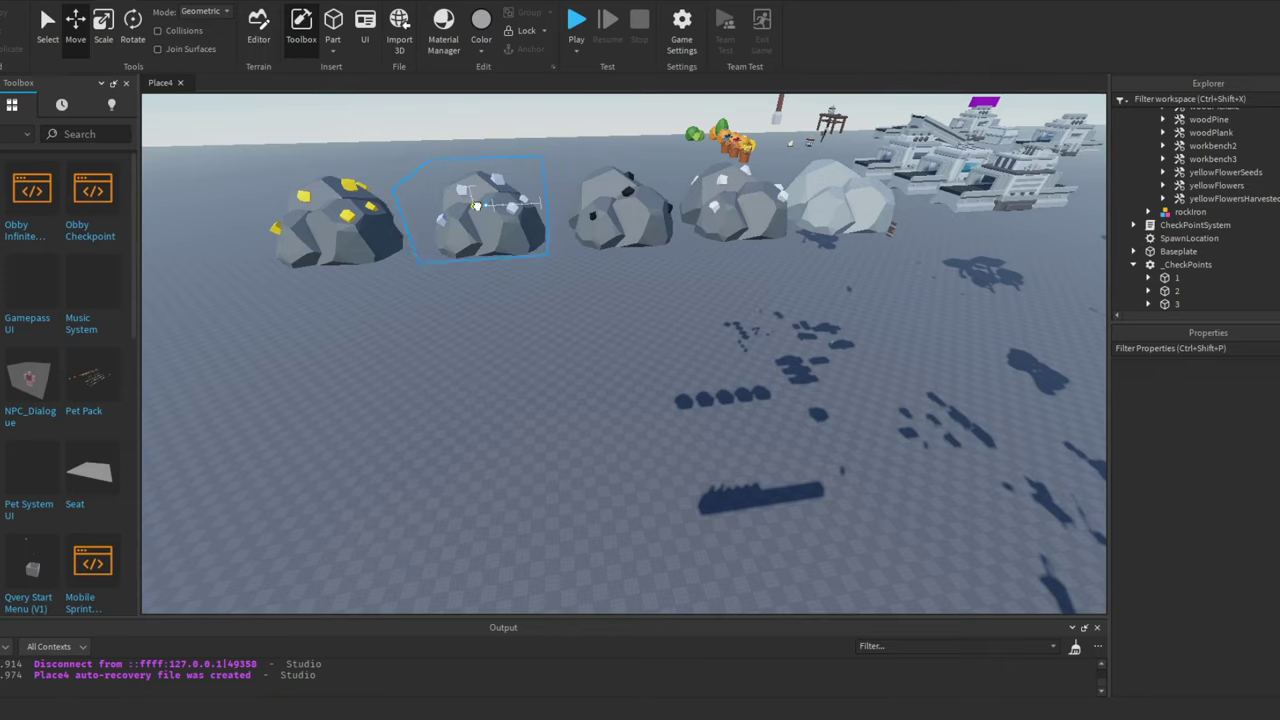
{"action": "left_click", "coordinate": [477, 205]}
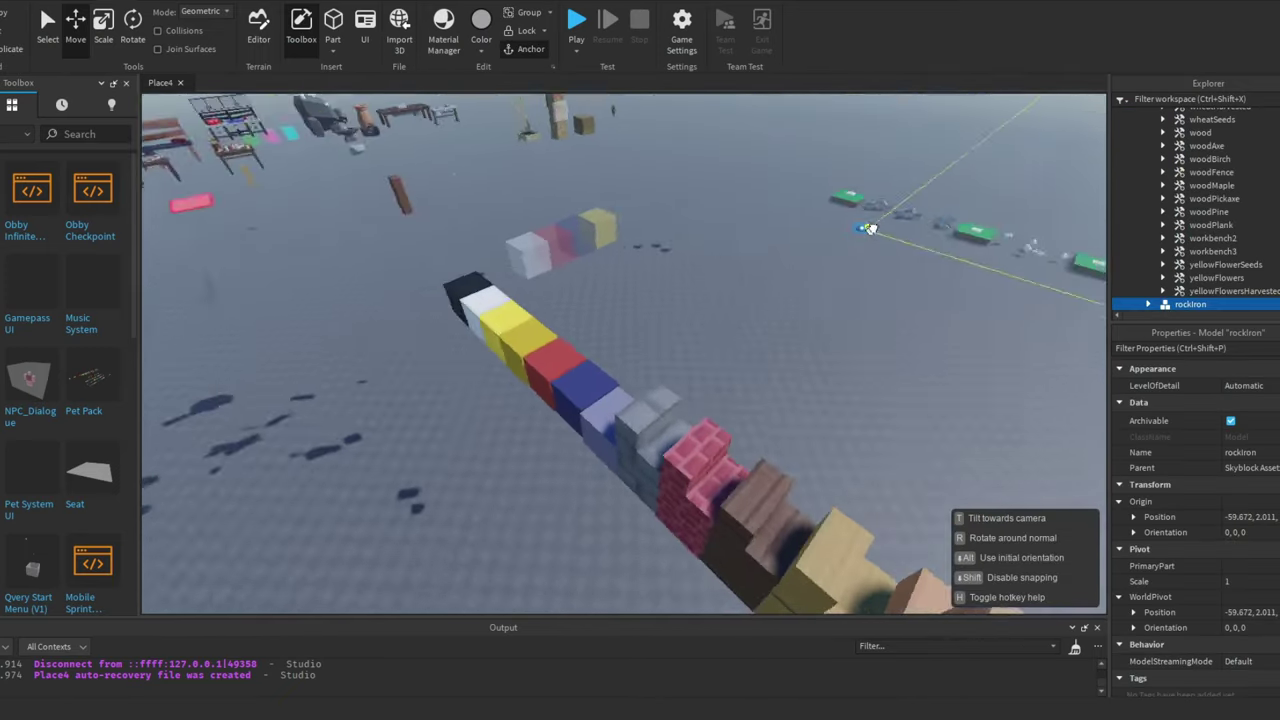
{"action": "scroll", "coordinate": [805, 360], "scroll_direction": "down", "scroll_amount": 5}
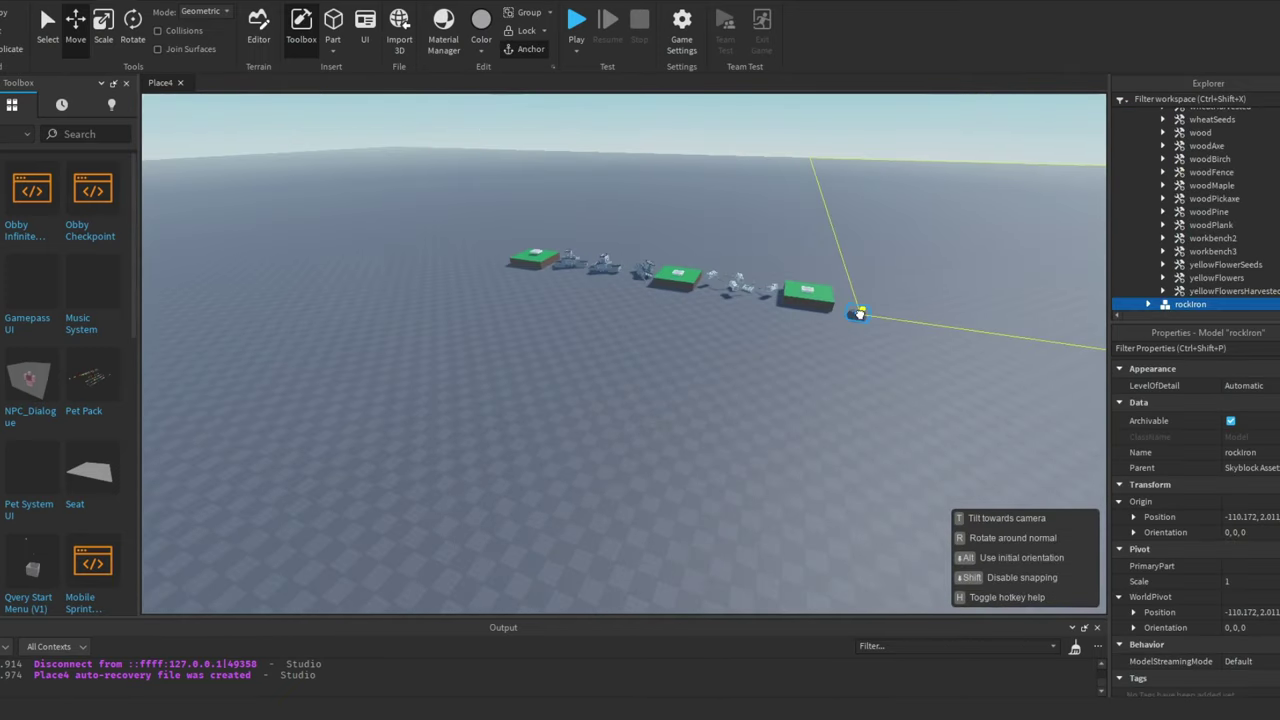
{"action": "scroll", "coordinate": [845, 390], "scroll_direction": "down", "scroll_amount": 3}
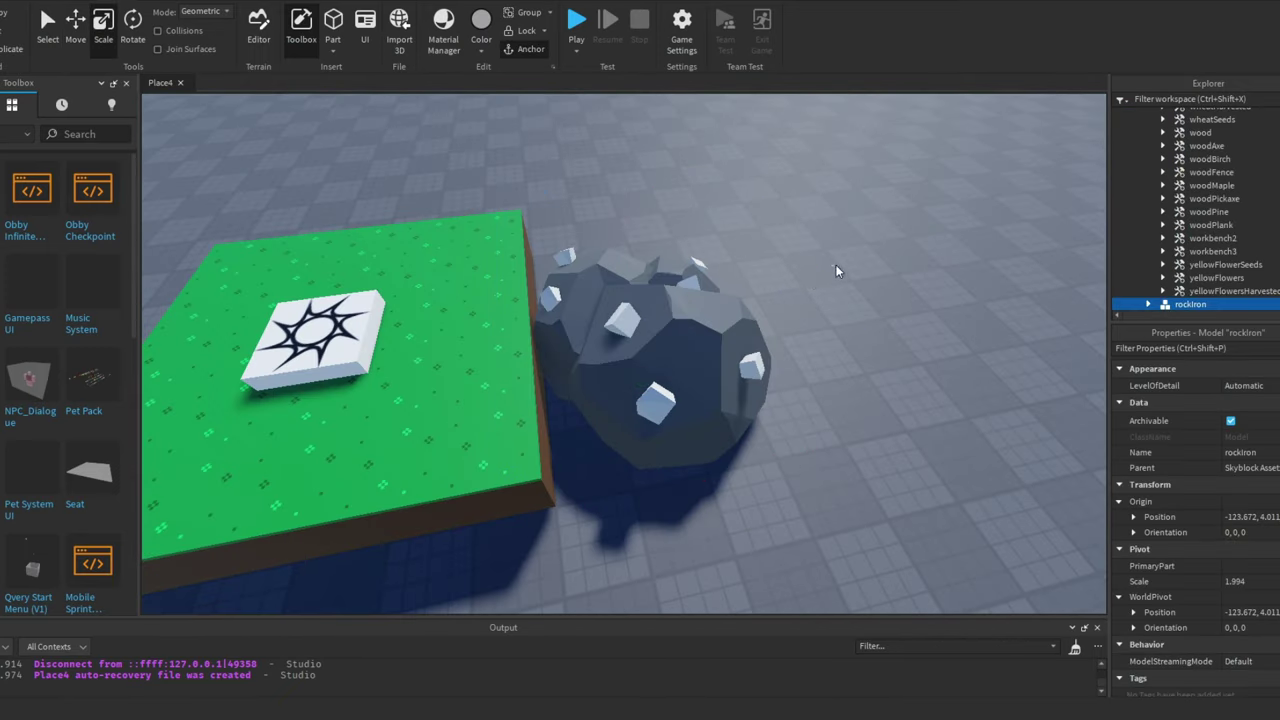
Resize the rockIron model and line up rotated copies of it as stepping obstacles beyond the platform.
{"action": "left_click", "coordinate": [665, 282]}
{"action": "left_click_drag", "start_coordinate": [668, 130], "coordinate": [675, 203]}
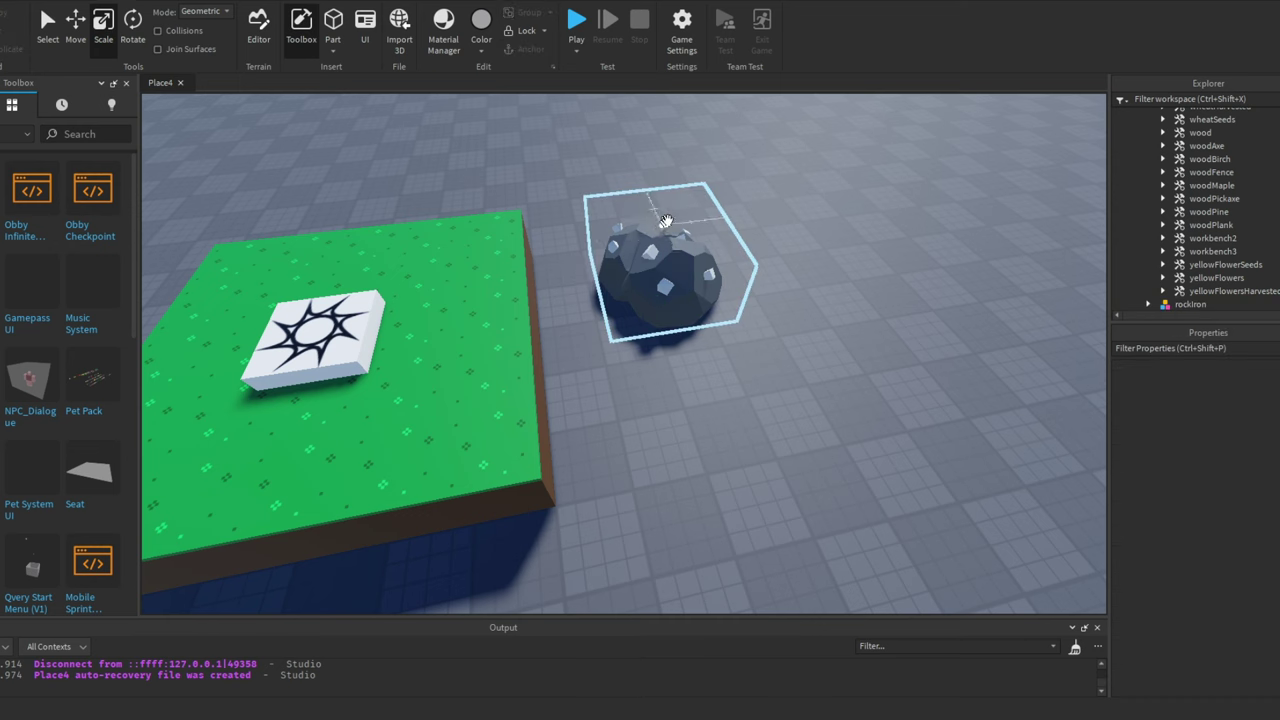
{"action": "key", "text": "ctrl+4"}
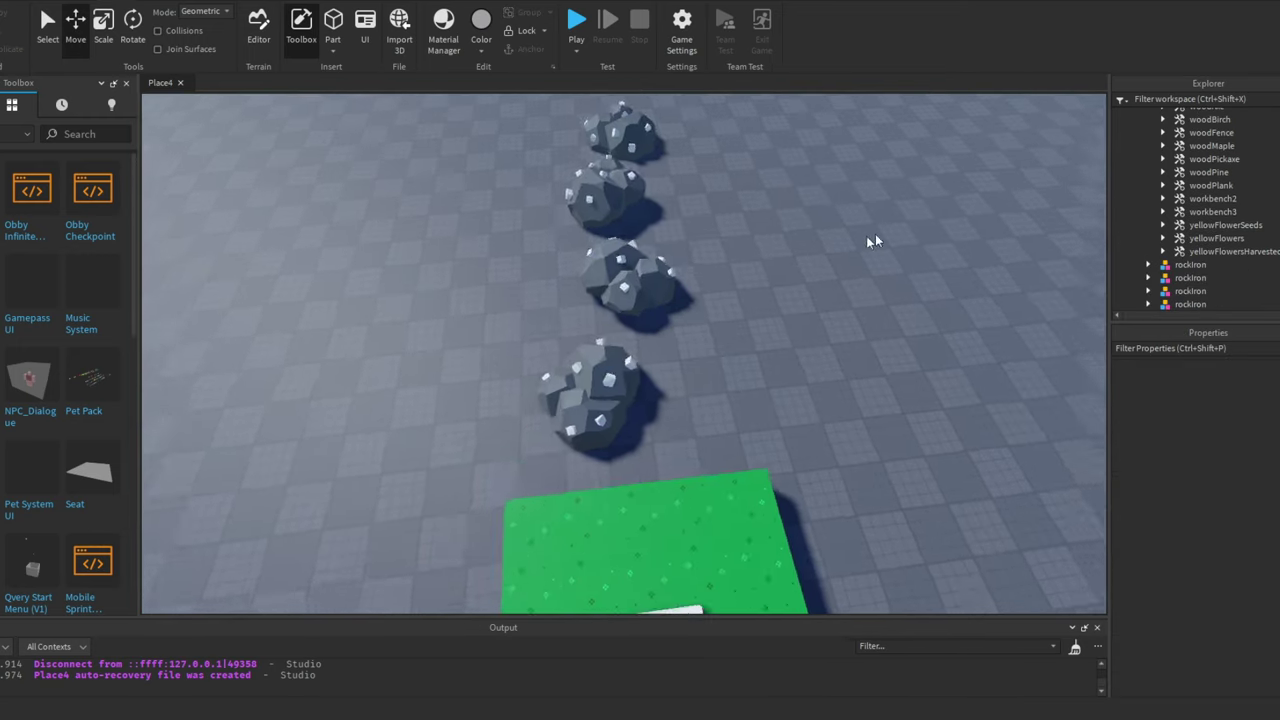
{"action": "scroll", "coordinate": [875, 234], "scroll_direction": "up", "scroll_amount": 5}
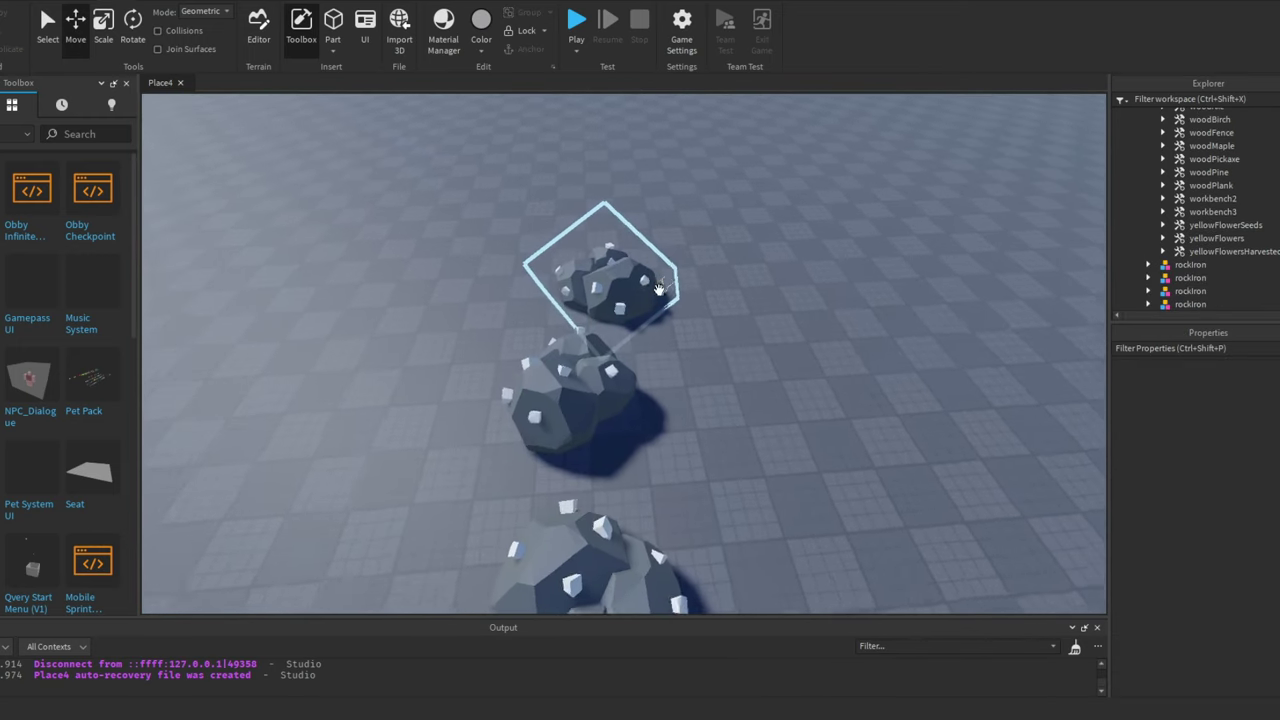
Place a duplicate grass platform about 87.5 studs along, past the rocks, and put a checkpoint copy named 4 on it.
{"action": "scroll", "coordinate": [643, 295], "scroll_direction": "up", "scroll_amount": 2}
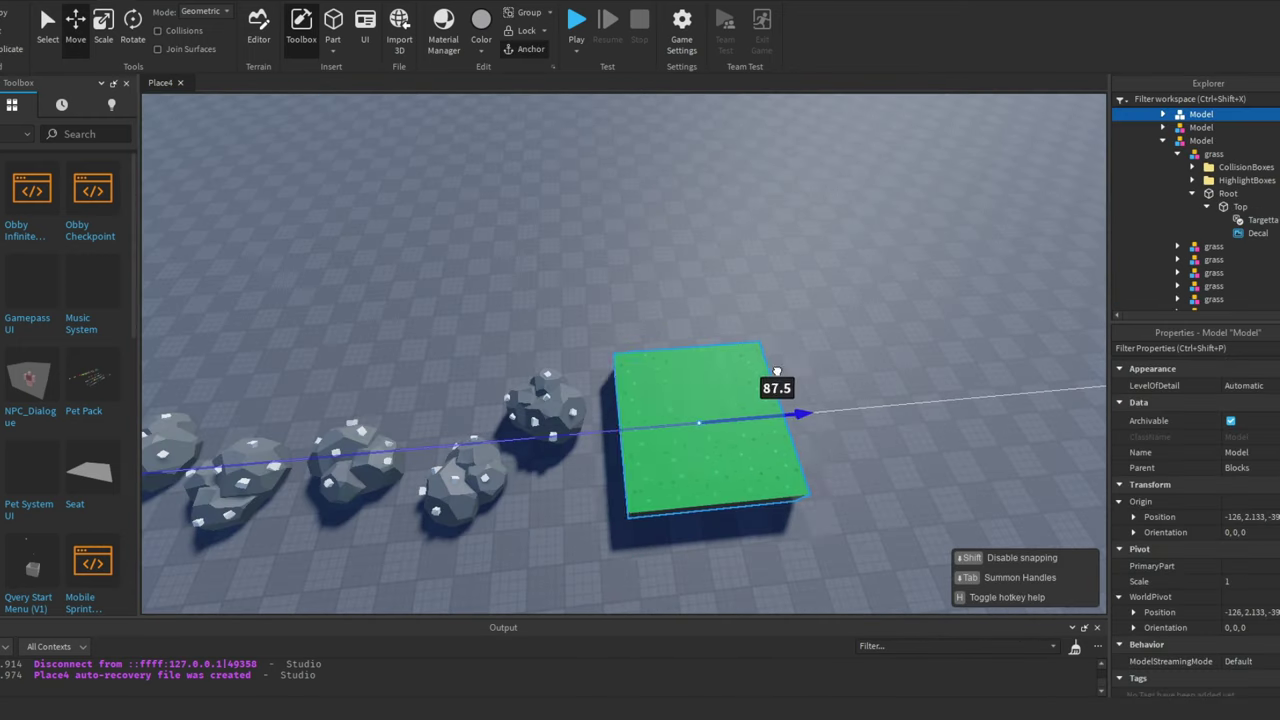
{"action": "scroll", "coordinate": [678, 452], "scroll_direction": "up", "scroll_amount": 4}
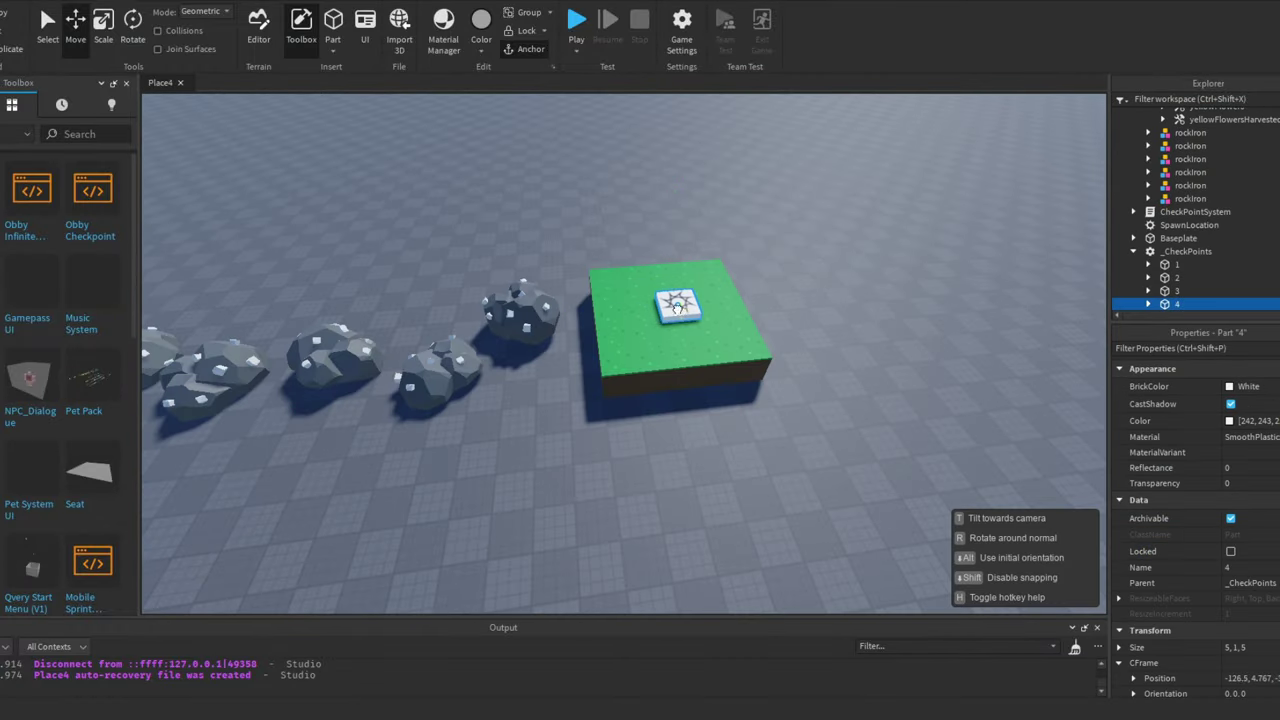
{"action": "left_click", "coordinate": [879, 280]}
Bring the workbench3 model from the asset collection to just past the grass platform with checkpoint 4.
{"action": "right_click_drag", "start_coordinate": [879, 280], "coordinate": [826, 340]}
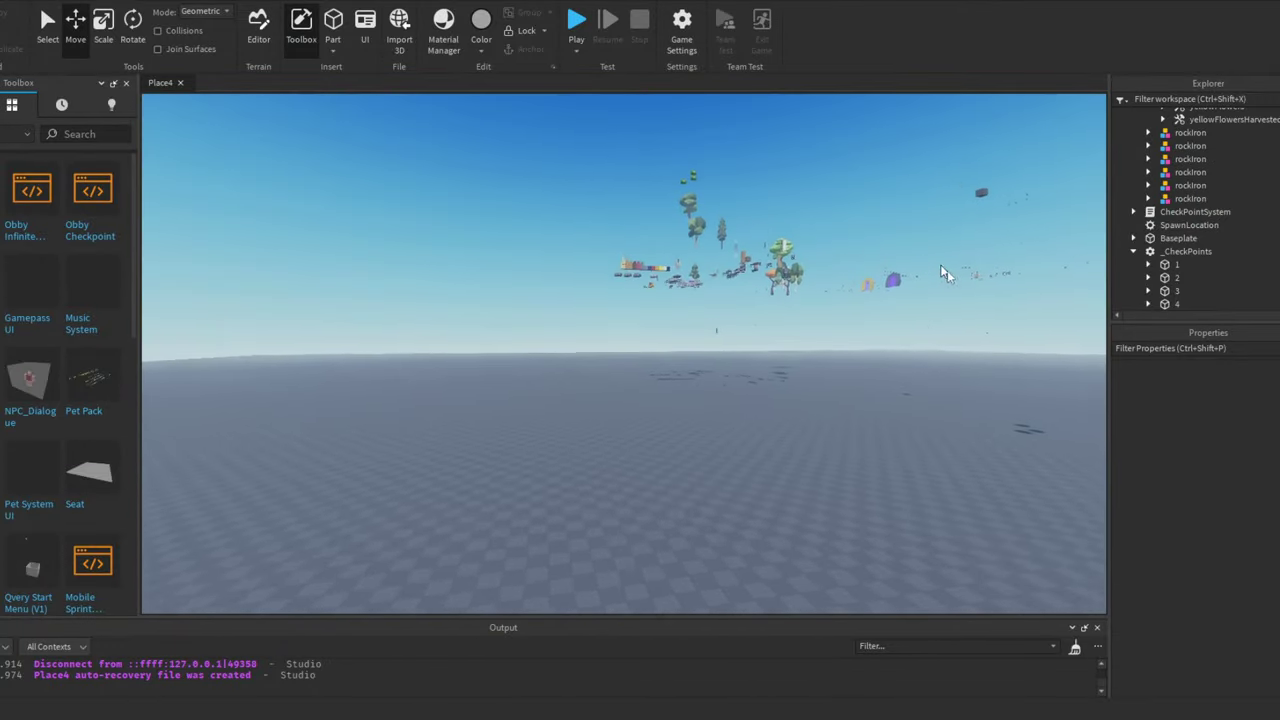
{"action": "scroll", "coordinate": [947, 270], "scroll_direction": "up", "scroll_amount": 5}
{"action": "right_click_drag", "start_coordinate": [798, 220], "coordinate": [829, 376]}
{"action": "right_click", "coordinate": [829, 376]}
{"action": "left_click", "coordinate": [829, 376]}
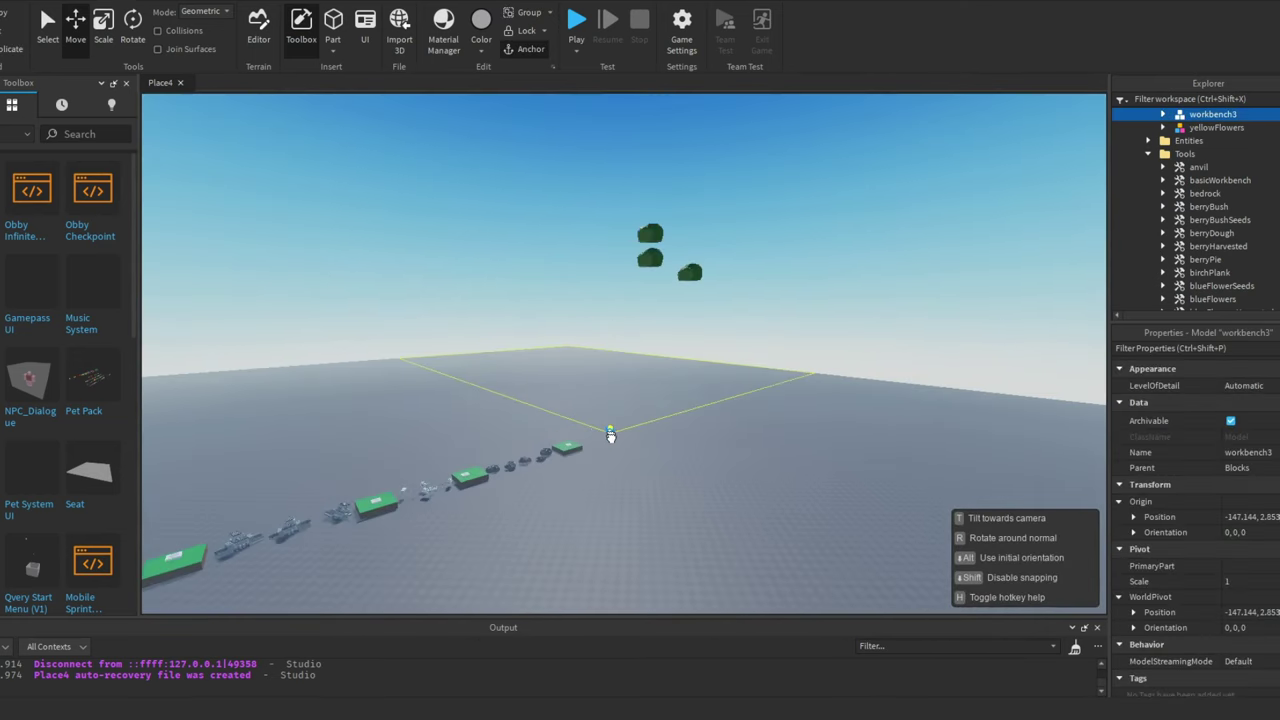
{"action": "left_click_drag", "start_coordinate": [606, 434], "coordinate": [513, 485]}
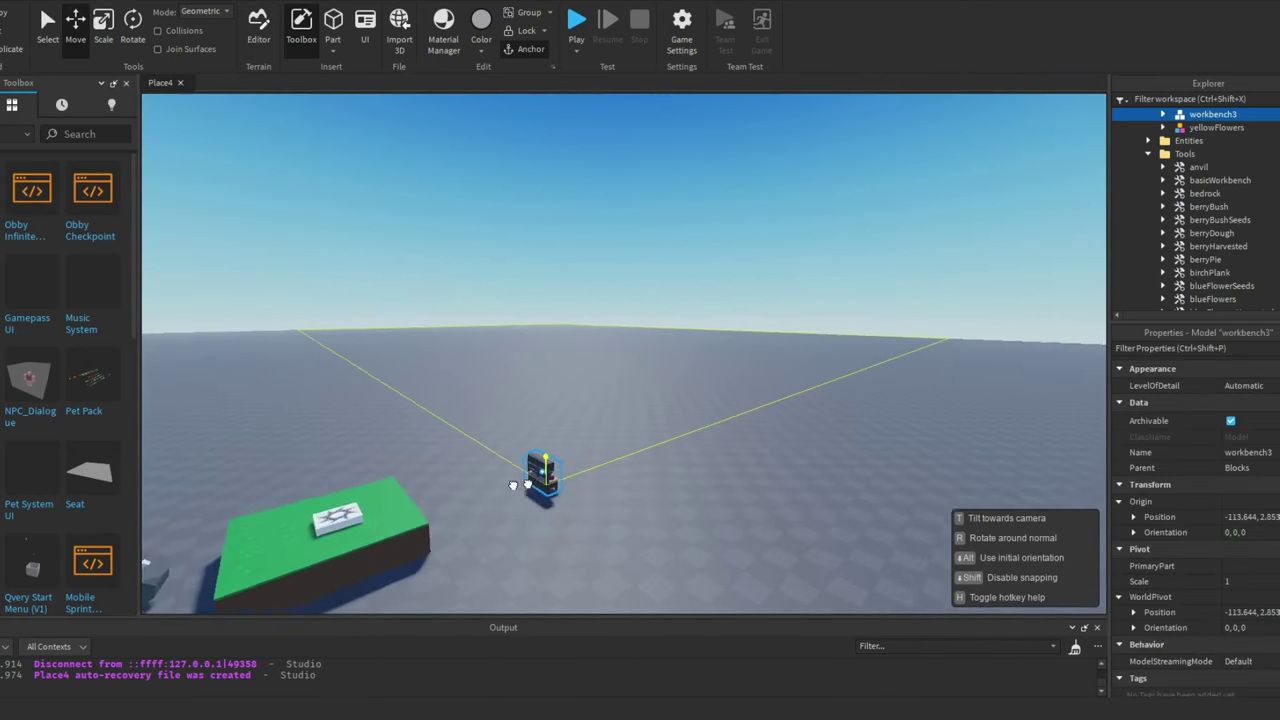
{"action": "left_click_drag", "start_coordinate": [429, 550], "coordinate": [420, 556]}
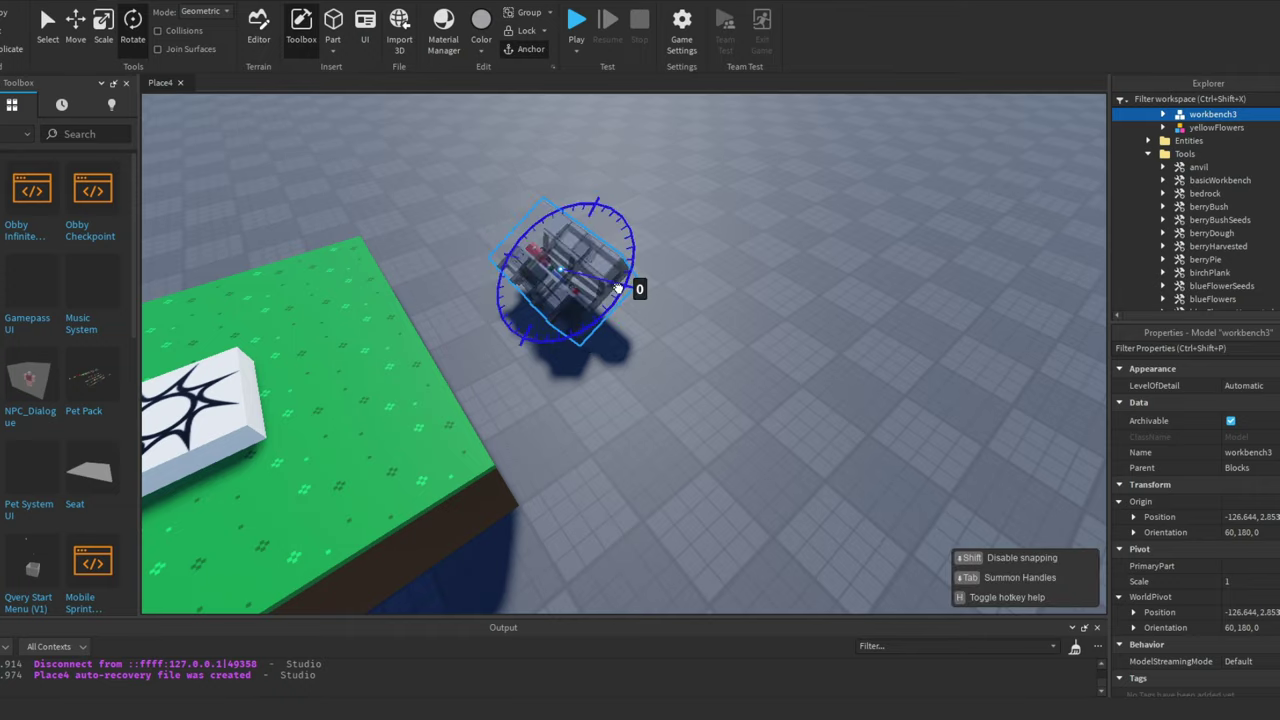
Rotate the workbench3 model into an obstacle and place a duplicate grass platform further along the course.
{"action": "left_click_drag", "start_coordinate": [617, 288], "coordinate": [600, 272]}
{"action": "left_click", "coordinate": [78, 30]}
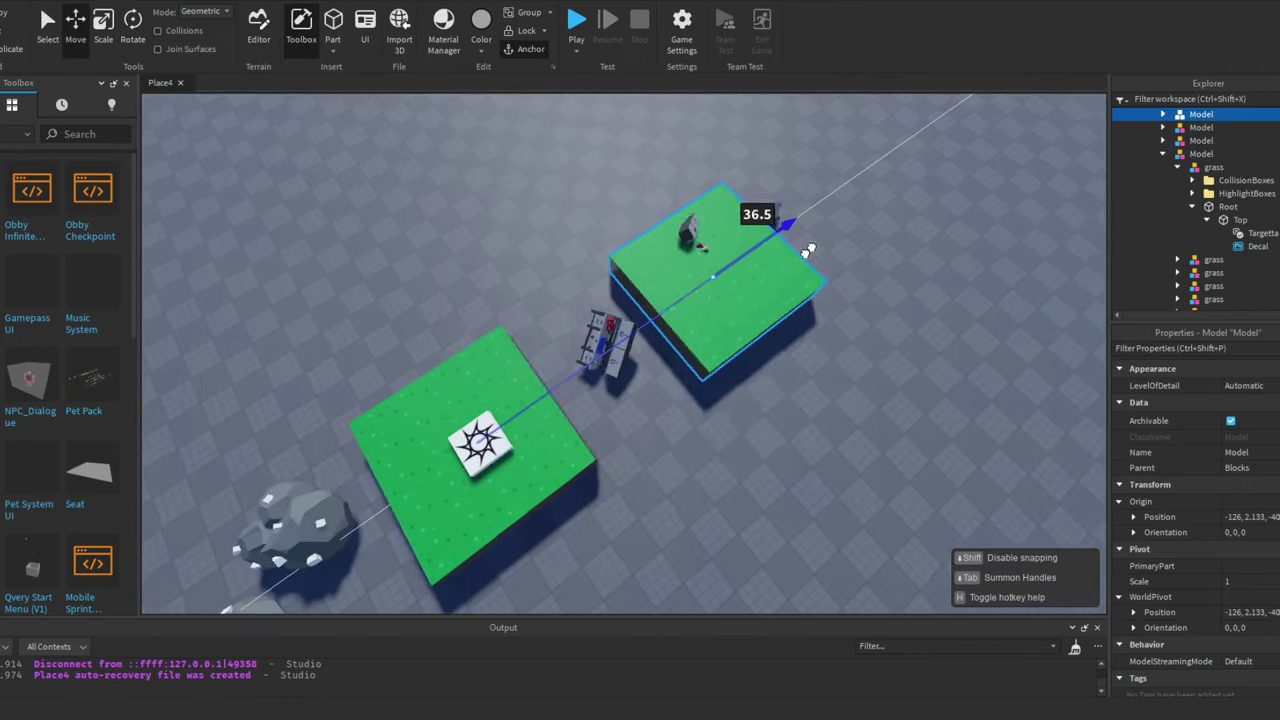
{"action": "left_click_drag", "start_coordinate": [809, 249], "coordinate": [823, 277]}
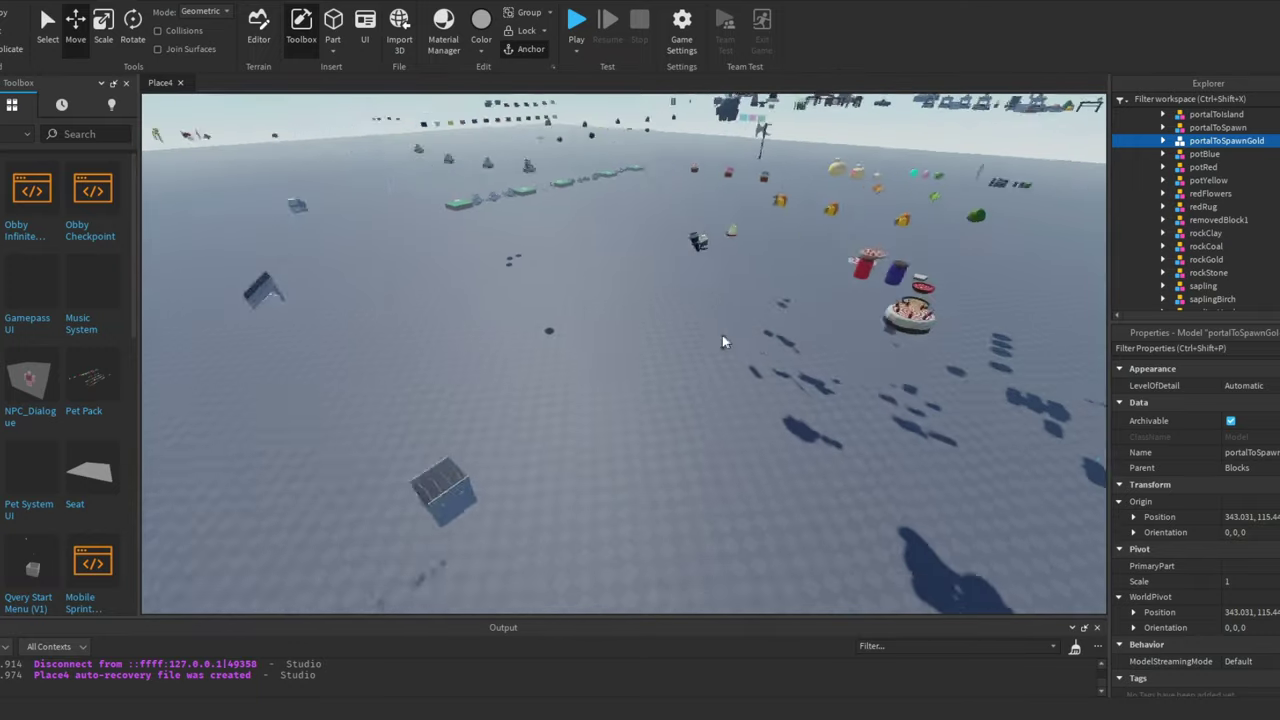
Bring the berryPie model to the course beside the carrotCake and set its scale to about 6.4.
{"action": "scroll", "coordinate": [660, 330], "scroll_direction": "down", "scroll_amount": 5}
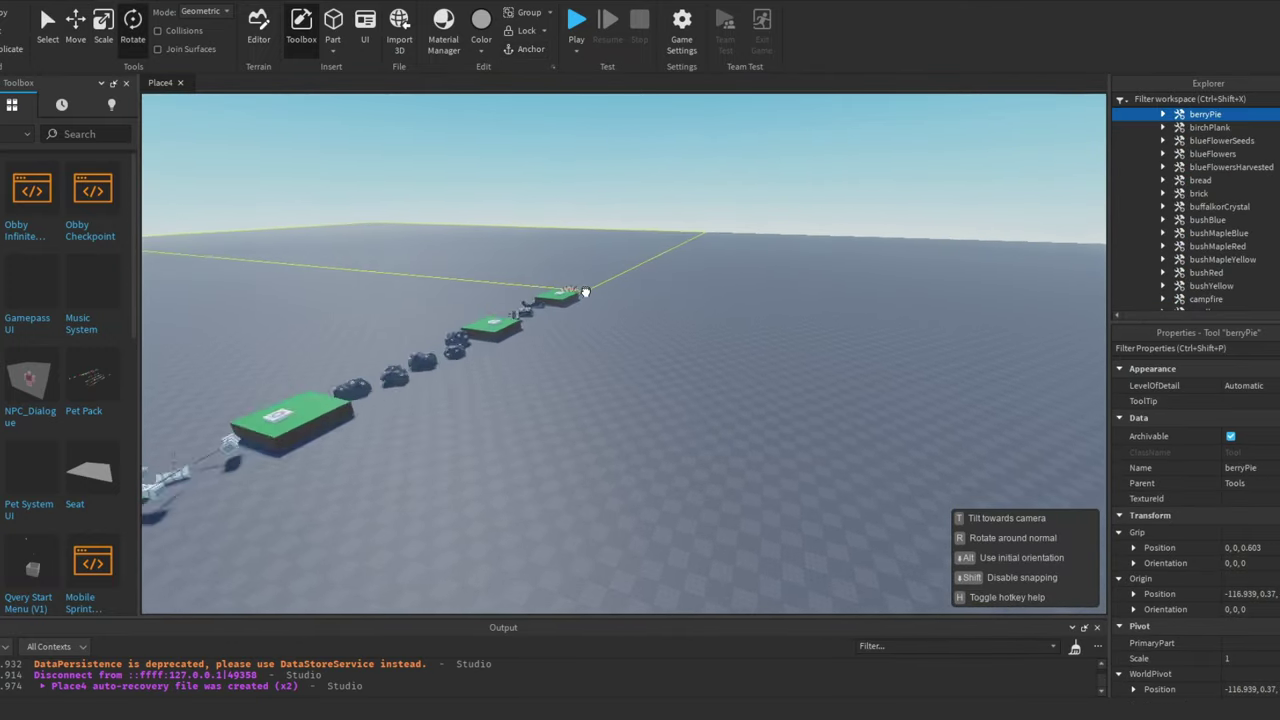
{"action": "scroll", "coordinate": [585, 291], "scroll_direction": "up", "scroll_amount": 10}
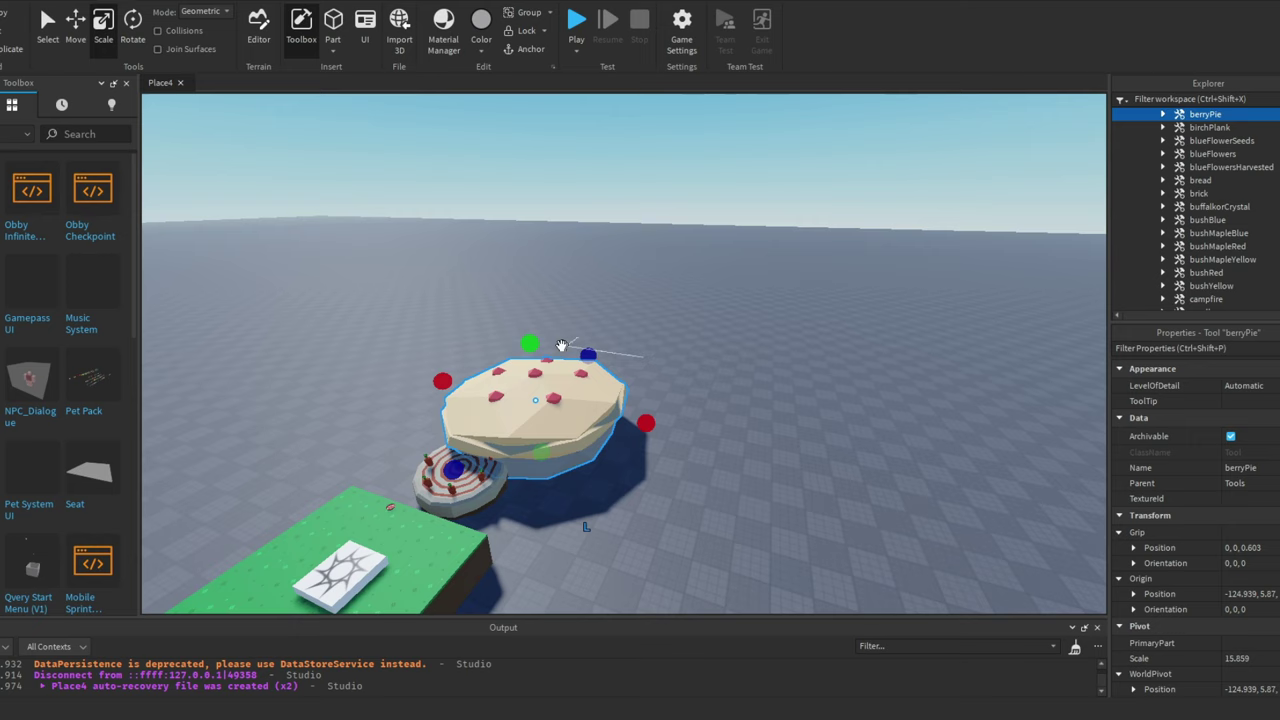
{"action": "left_click_drag", "start_coordinate": [529, 343], "coordinate": [526, 376]}
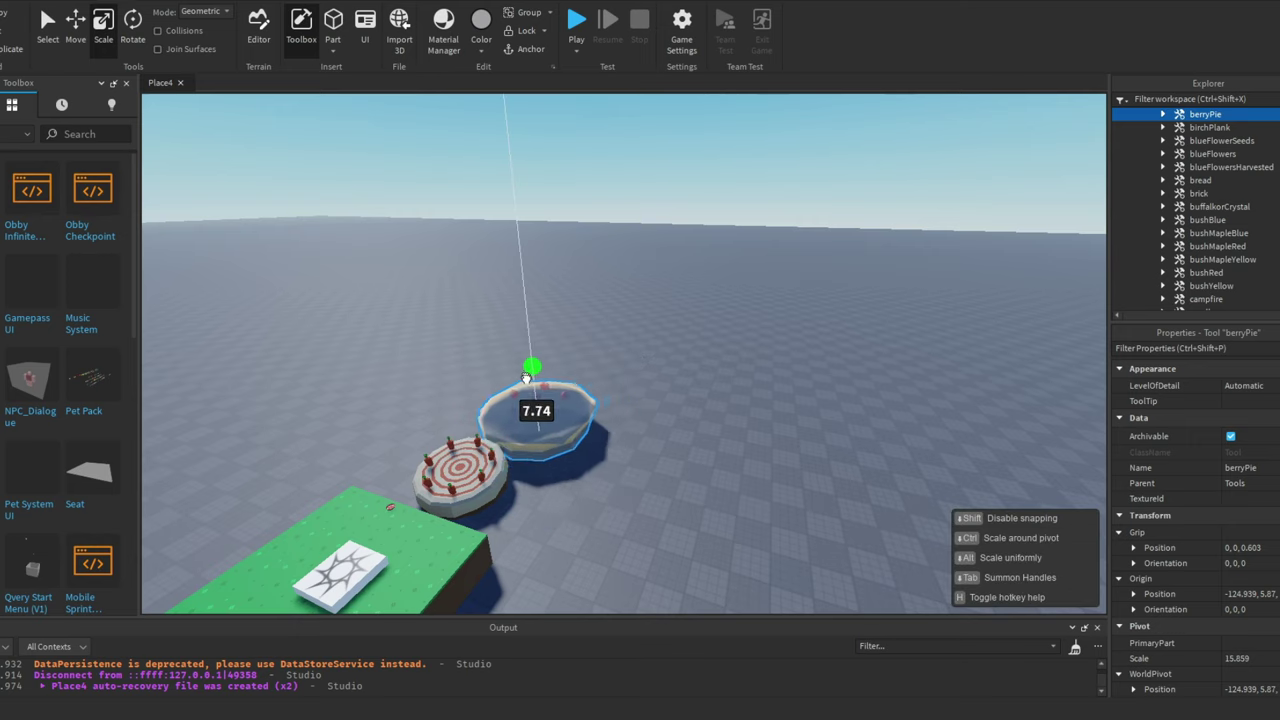
Place the pizza beyond the berryPie, enlarge and tilt it, and add a larger carrotCake copy after it.
{"action": "right_click_drag", "start_coordinate": [548, 378], "coordinate": [861, 380]}
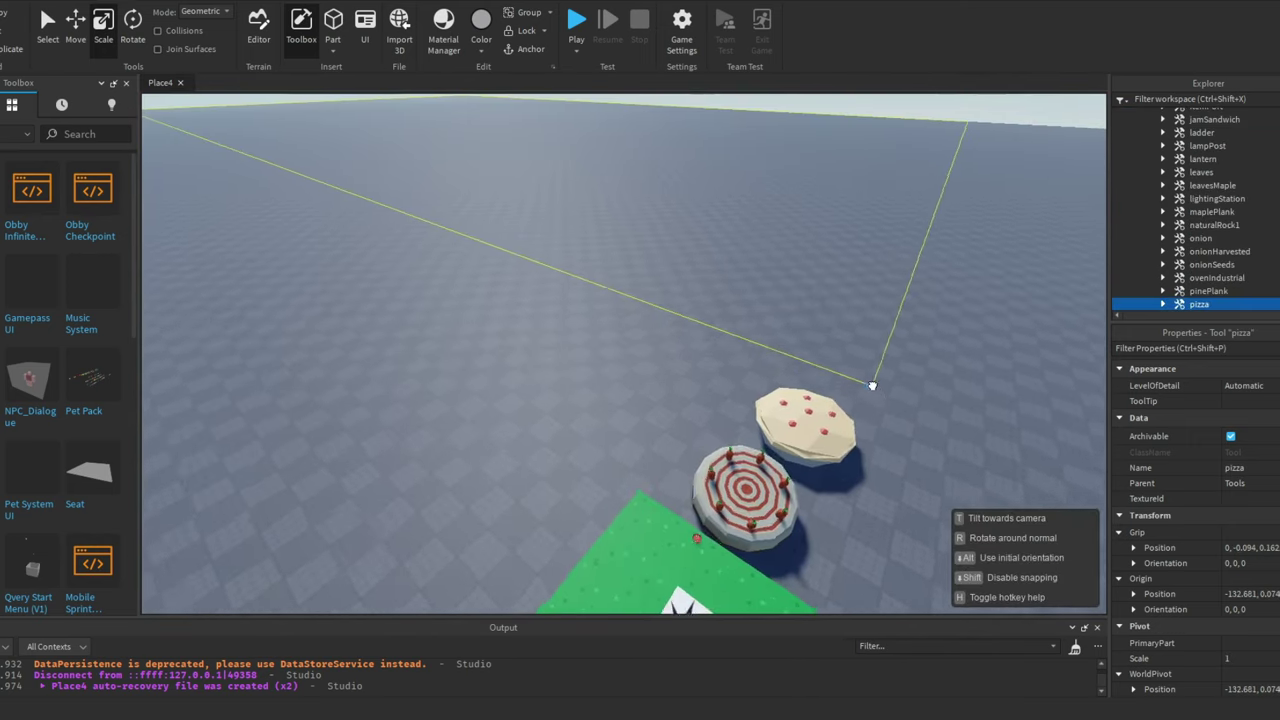
{"action": "left_click_drag", "start_coordinate": [655, 345], "coordinate": [655, 364]}
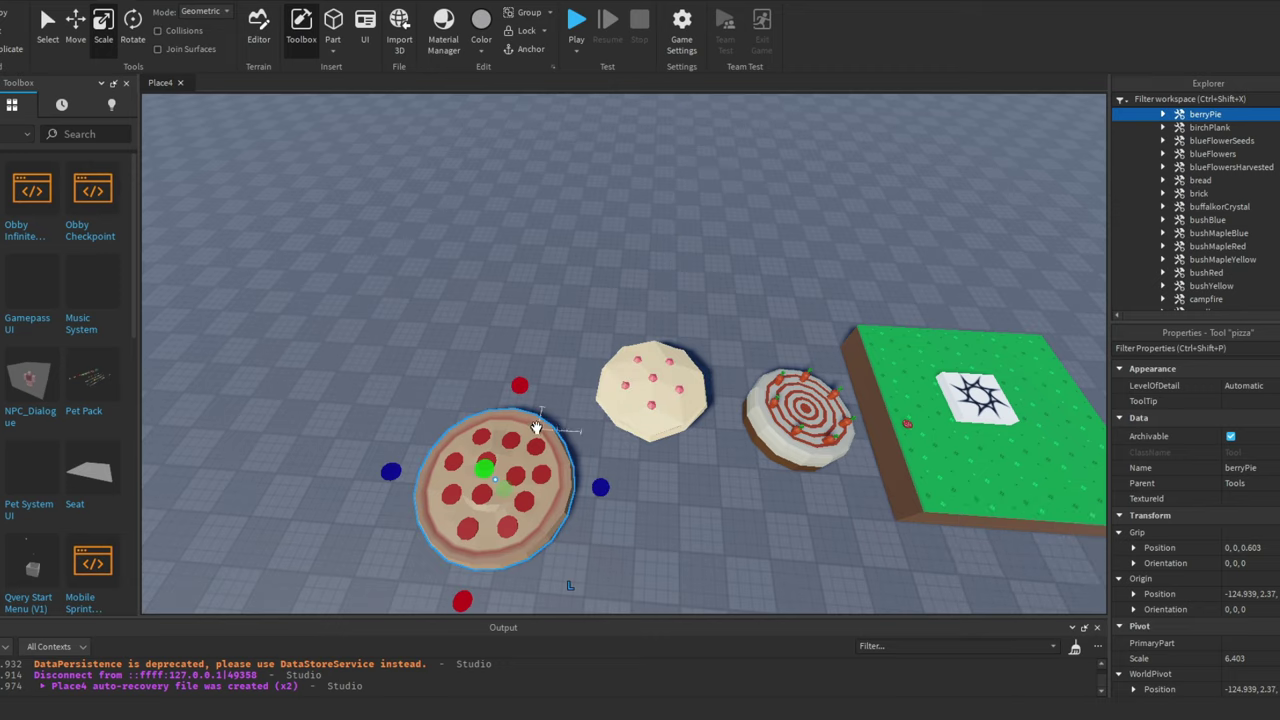
{"action": "key", "text": "ctrl+2"}
{"action": "right_click_drag", "start_coordinate": [486, 467], "coordinate": [659, 297]}
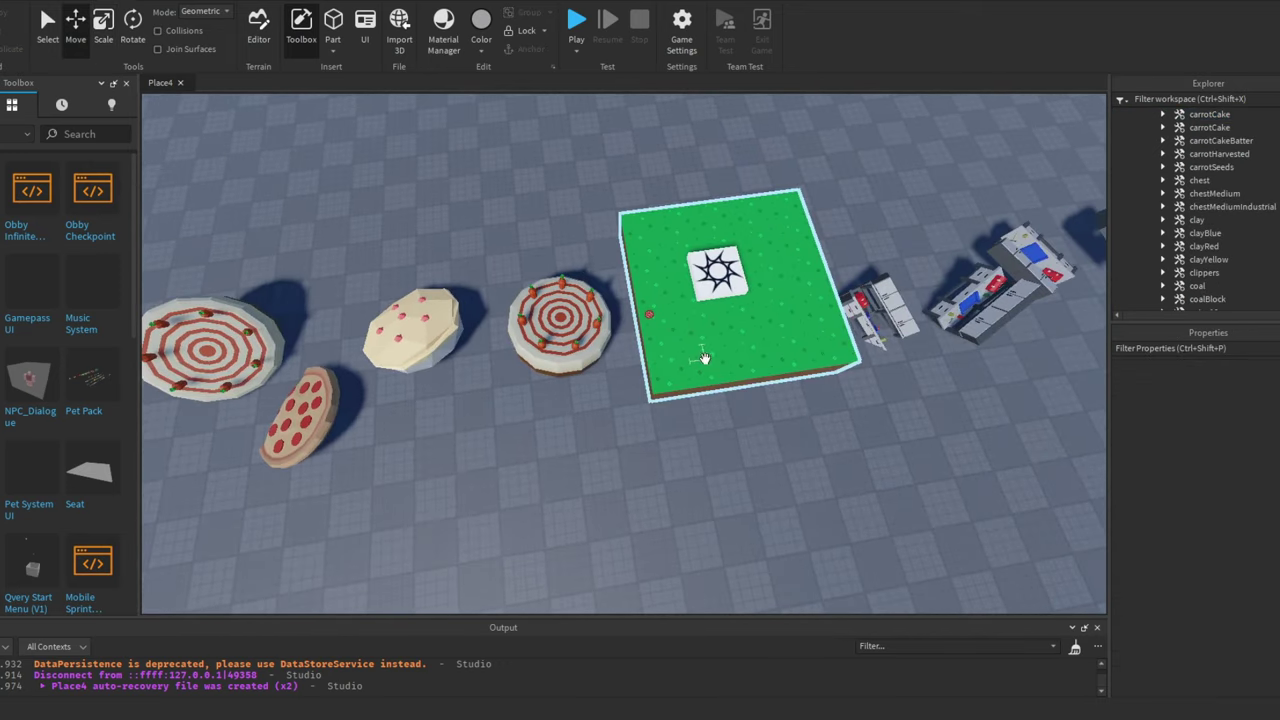
{"action": "left_click", "coordinate": [659, 297]}
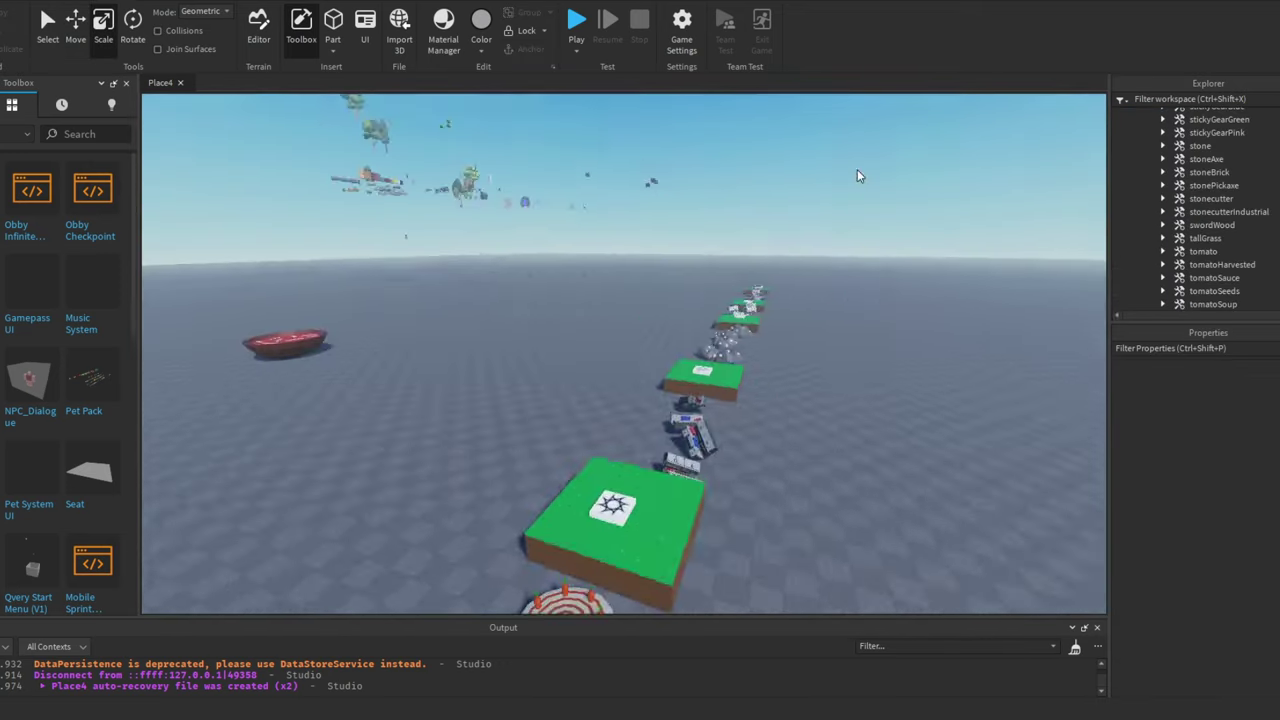
Extend the obby with further asset obstacles and a grass platform, and put a copy of checkpoint 7 named 8 on it.
{"action": "right_click_drag", "start_coordinate": [857, 176], "coordinate": [554, 247]}
{"action": "key", "text": "w"}
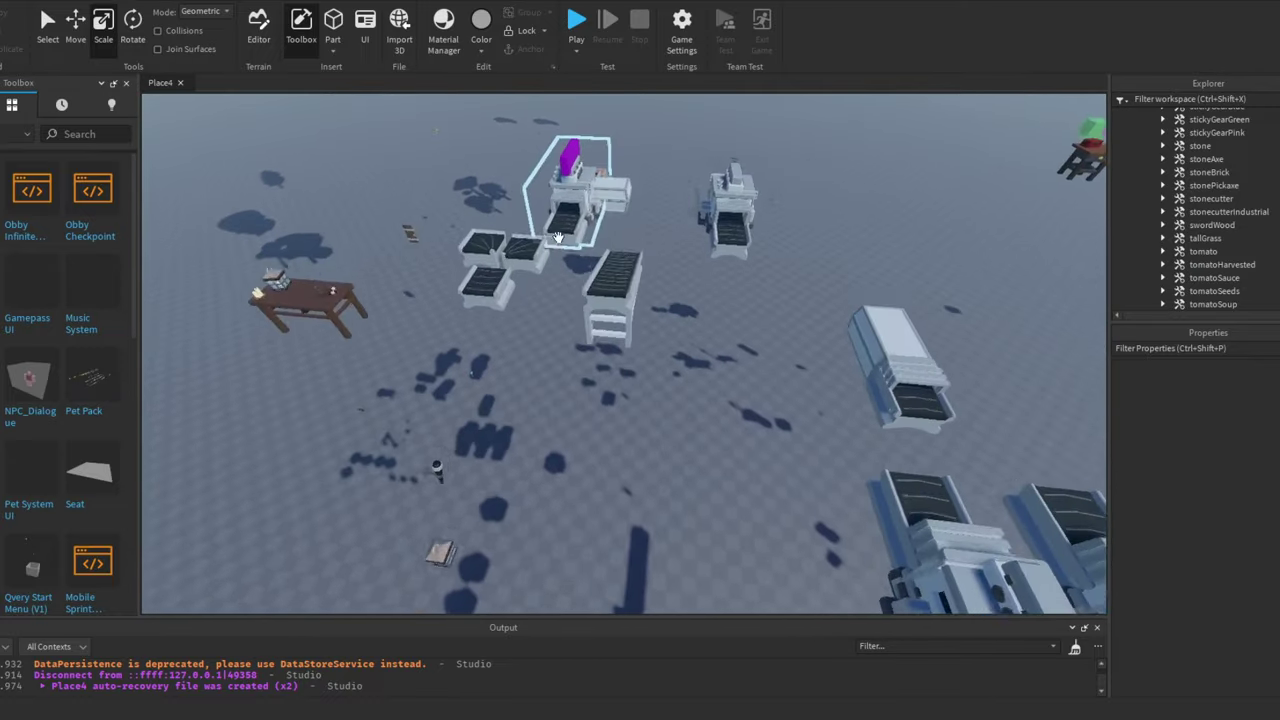
{"action": "key", "text": "d"}
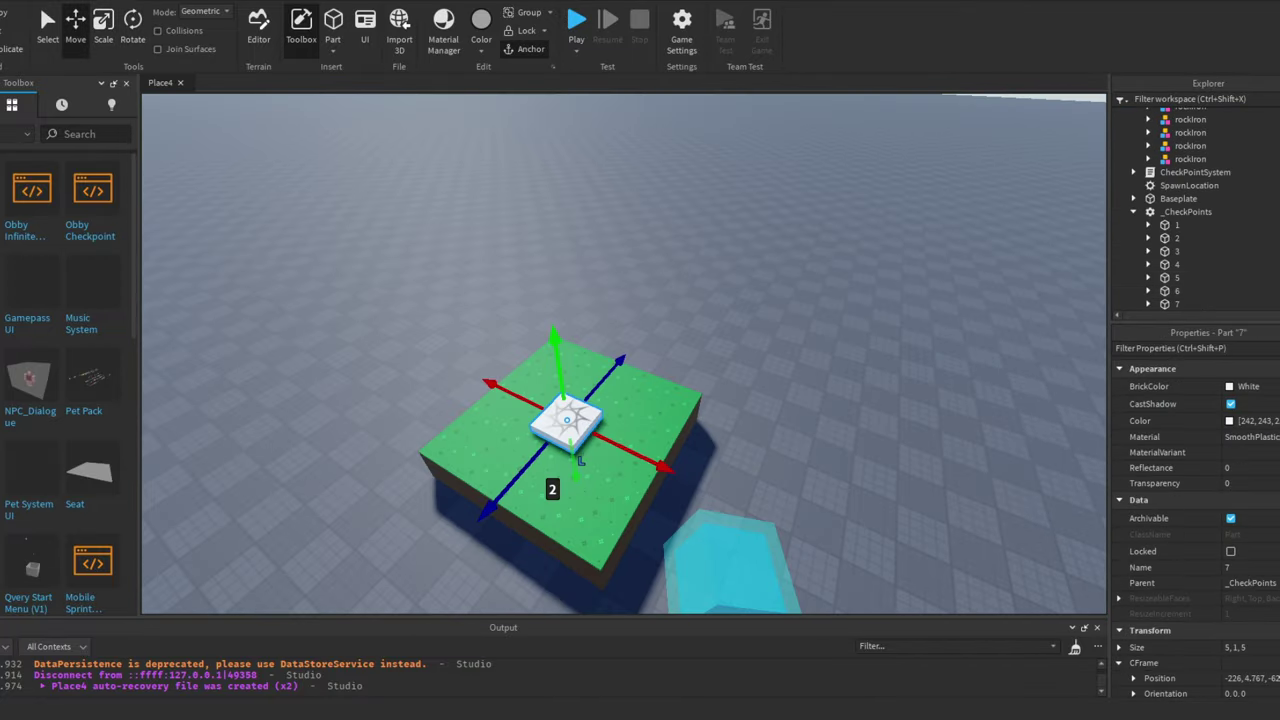
{"action": "scroll", "coordinate": [1235, 265], "scroll_direction": "down", "scroll_amount": 1}
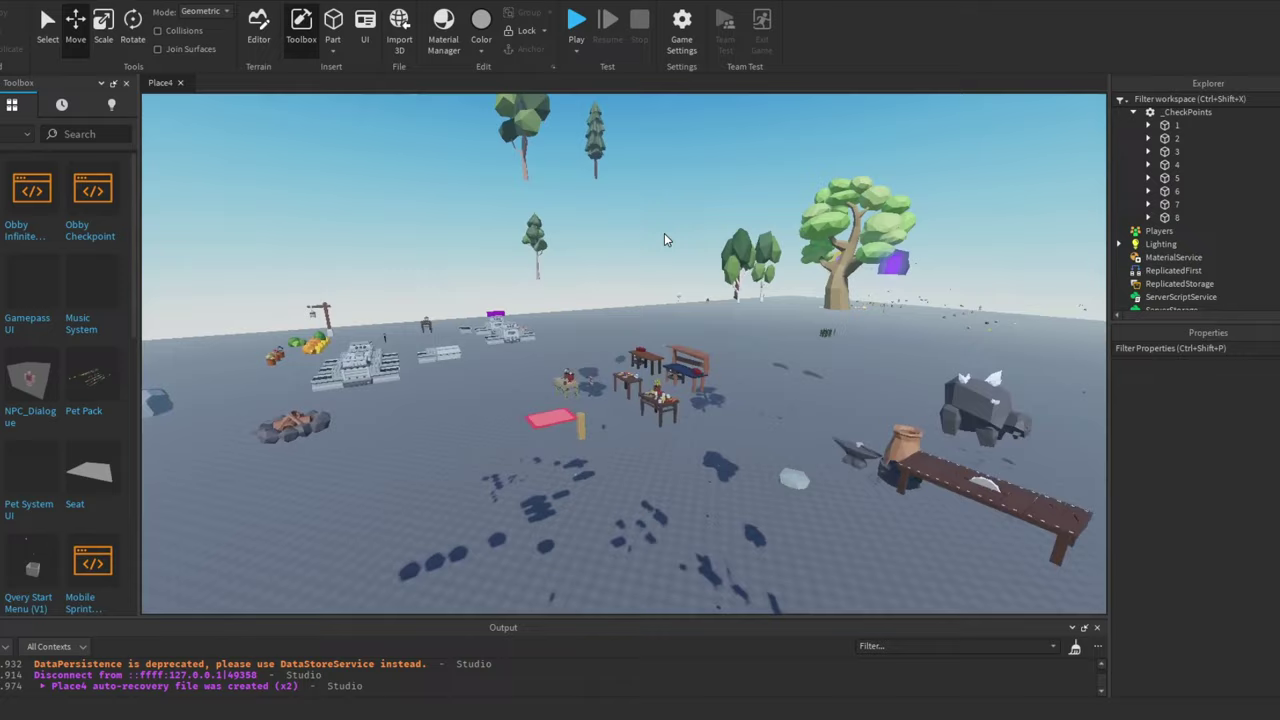
{"action": "key", "text": "w"}
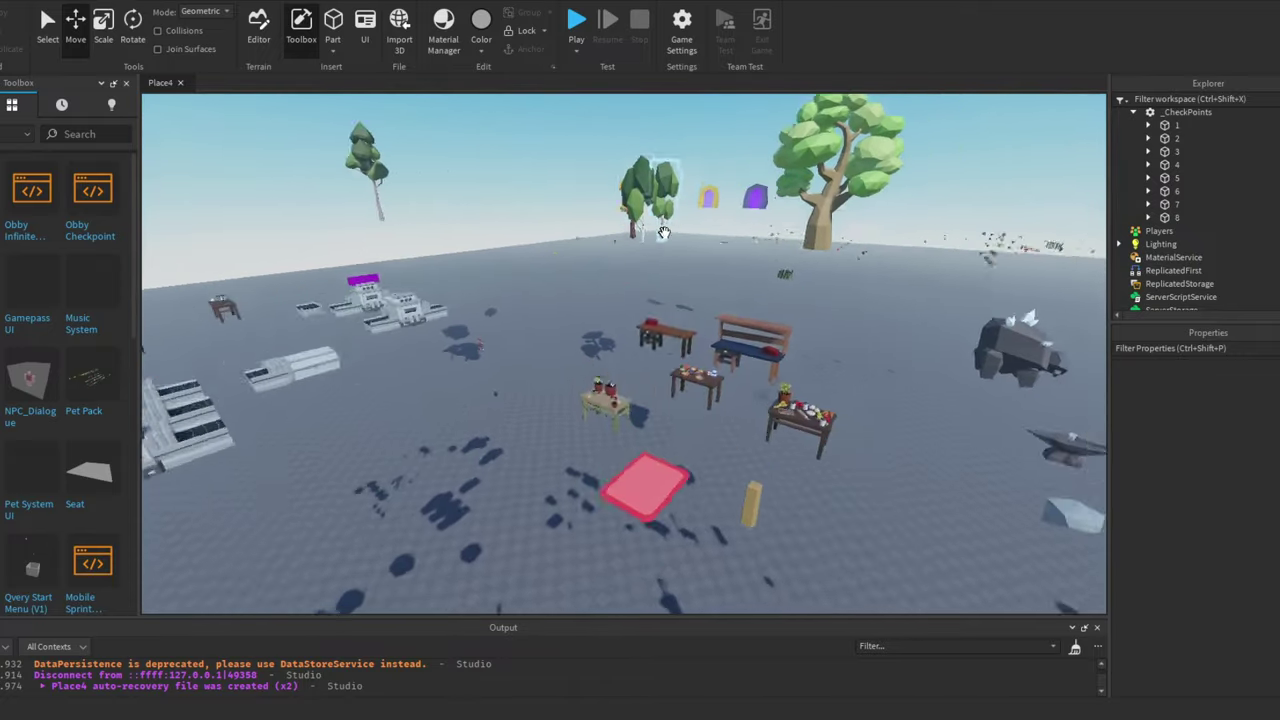
Look over the obby course and start a playtest of it.
{"action": "right_click_drag", "start_coordinate": [678, 230], "coordinate": [612, 252]}
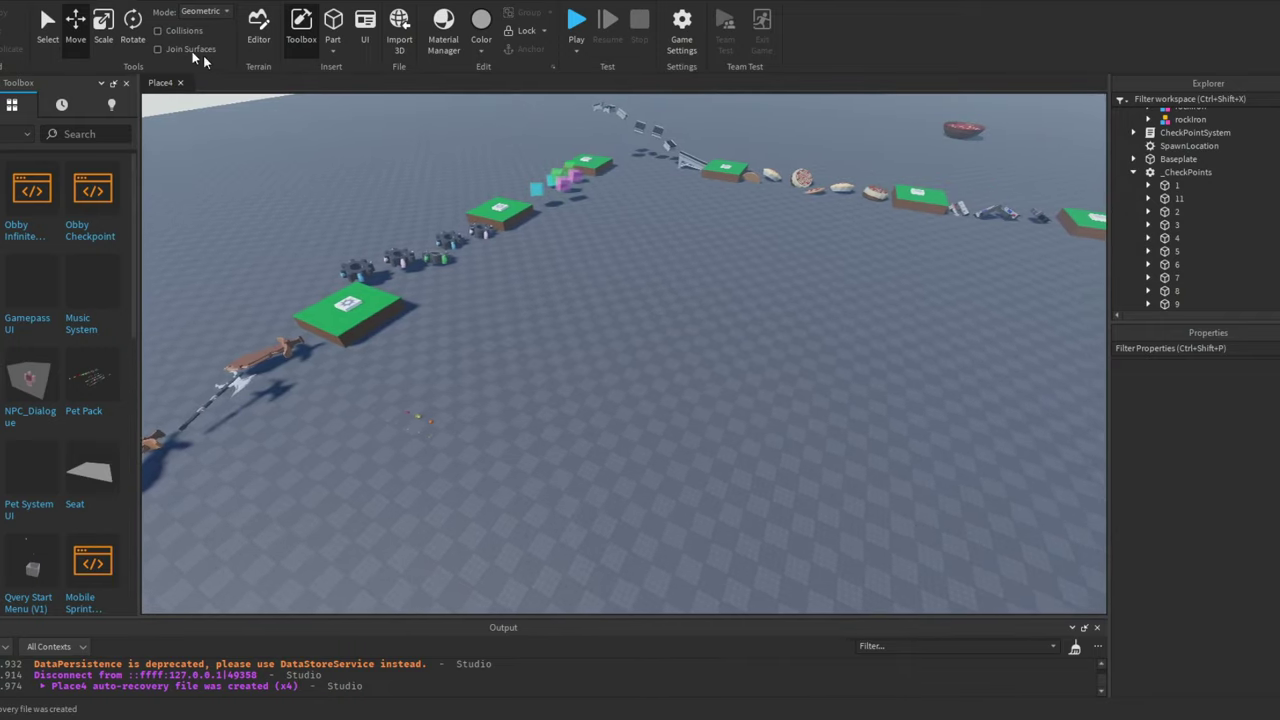
{"action": "key", "text": "F5"}
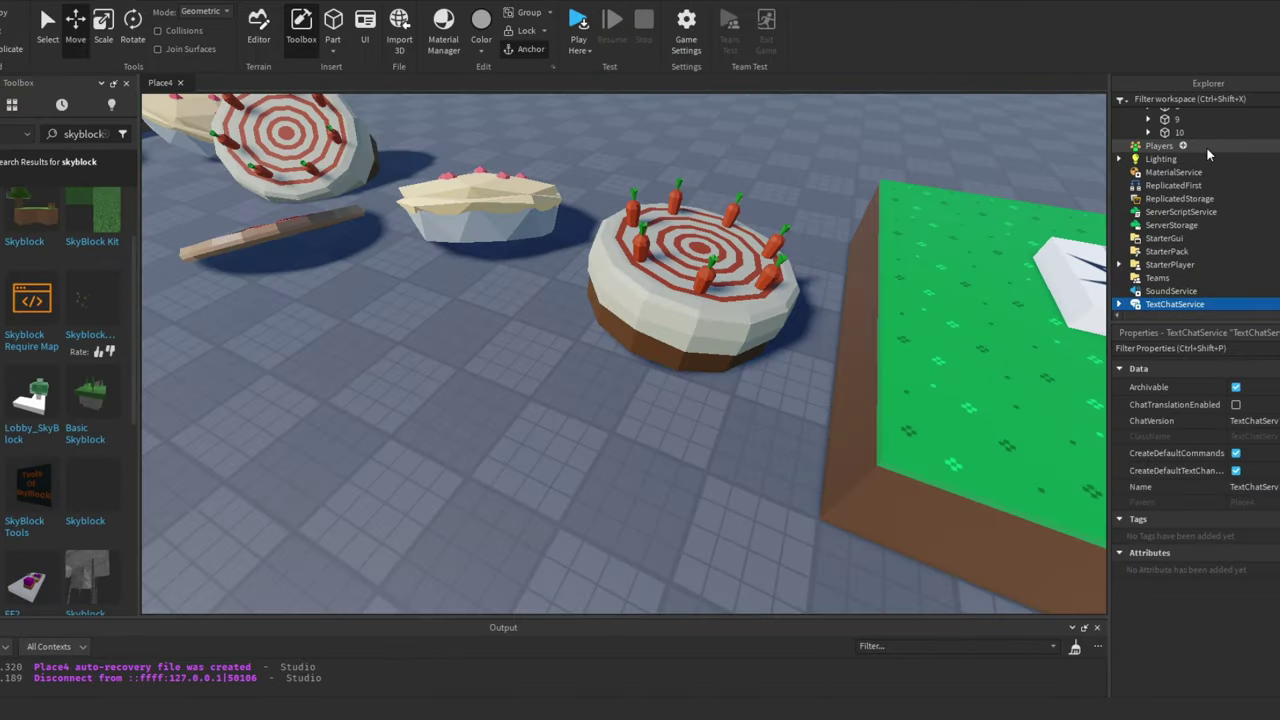
Inspect the pizza and neighbouring tool models in the workspace by focusing the view on each of them.
{"action": "left_click", "coordinate": [1198, 114]}
{"action": "key", "text": "f"}
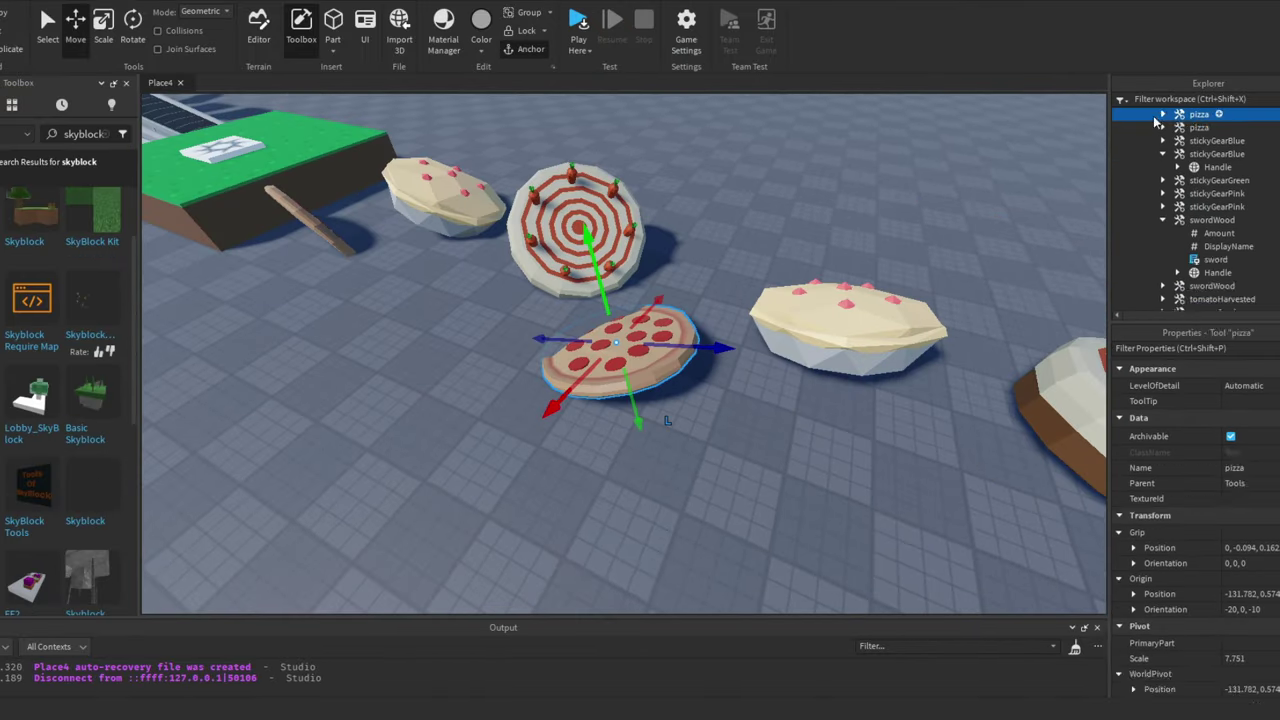
{"action": "scroll", "coordinate": [1173, 150], "scroll_direction": "up", "scroll_amount": 1}
{"action": "left_click", "coordinate": [1173, 114]}
{"action": "key", "text": "f"}
{"action": "scroll", "coordinate": [1222, 157], "scroll_direction": "down", "scroll_amount": 10}
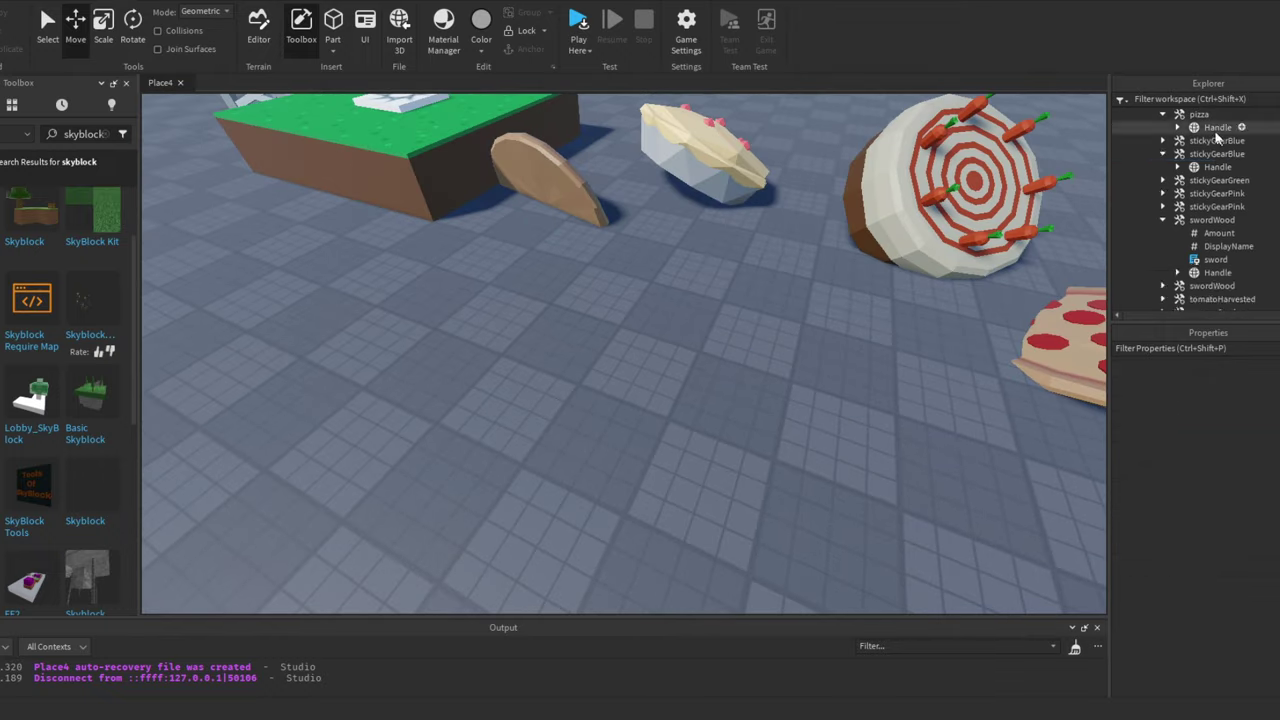
{"action": "left_click", "coordinate": [1212, 160]}
{"action": "key", "text": "f"}
{"action": "scroll", "coordinate": [1206, 142], "scroll_direction": "down", "scroll_amount": 1}
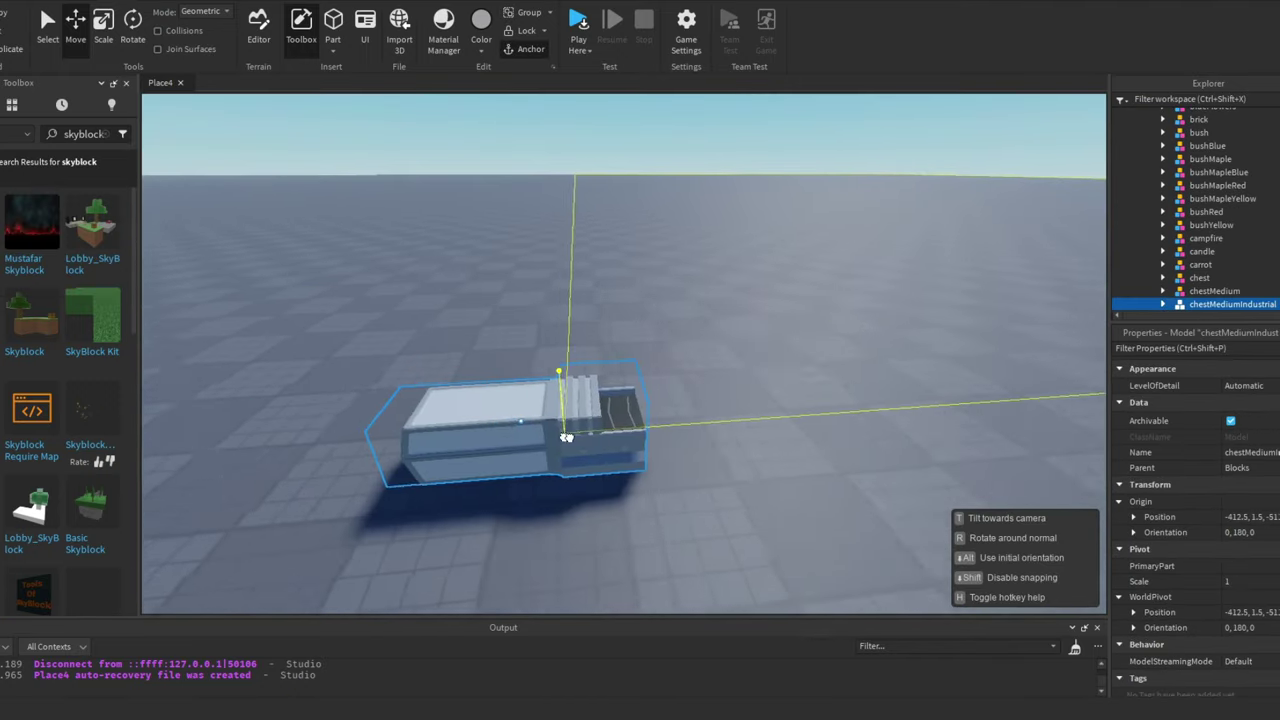
Reposition the chestMediumIndustrial model on the baseplate as an obstacle.
{"action": "left_click_drag", "start_coordinate": [566, 437], "coordinate": [622, 487]}
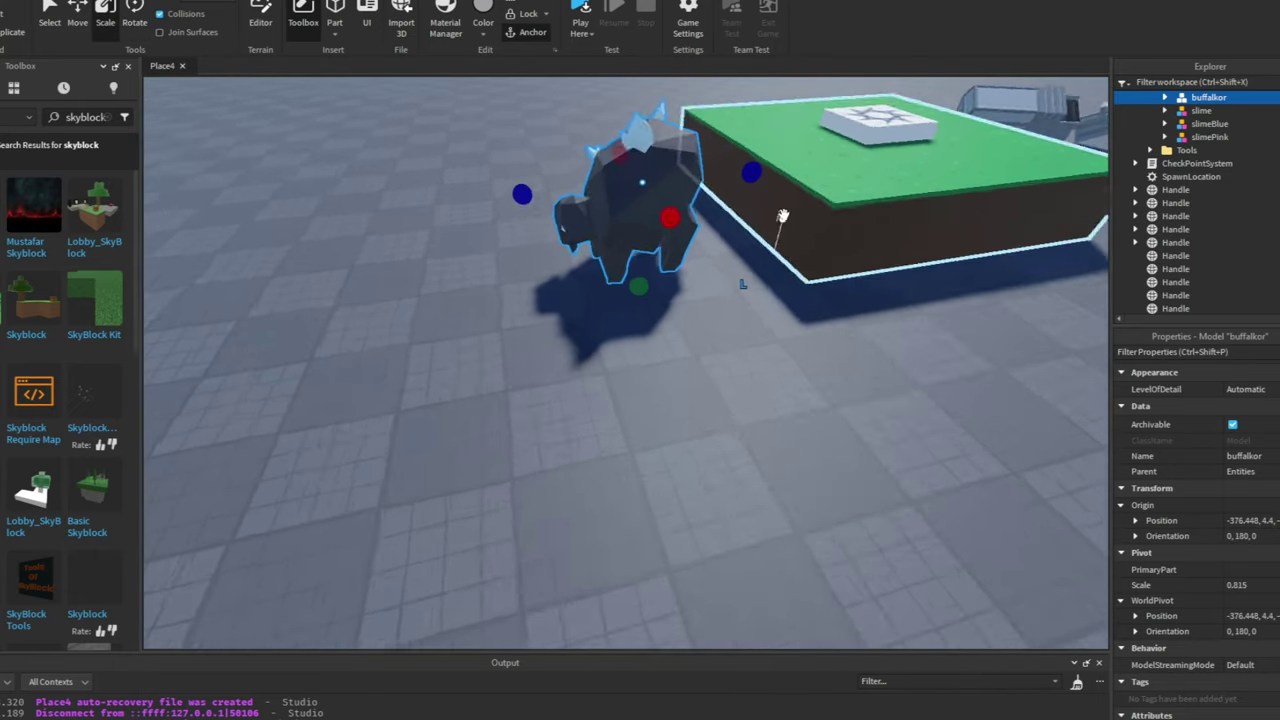
Position the whole buffalkor model just off the edge of the grass platform as an obstacle and lower it slightly.
{"action": "left_click", "coordinate": [1164, 97]}
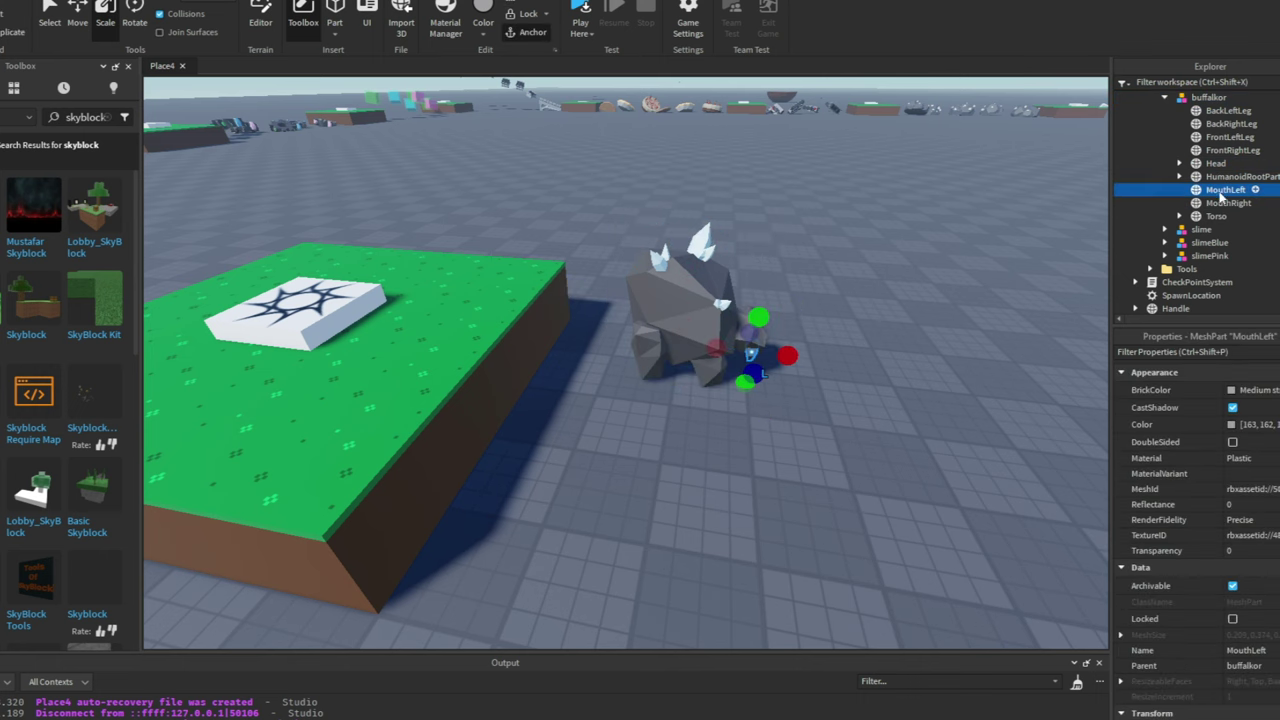
{"action": "left_click_drag", "start_coordinate": [738, 338], "coordinate": [690, 420]}
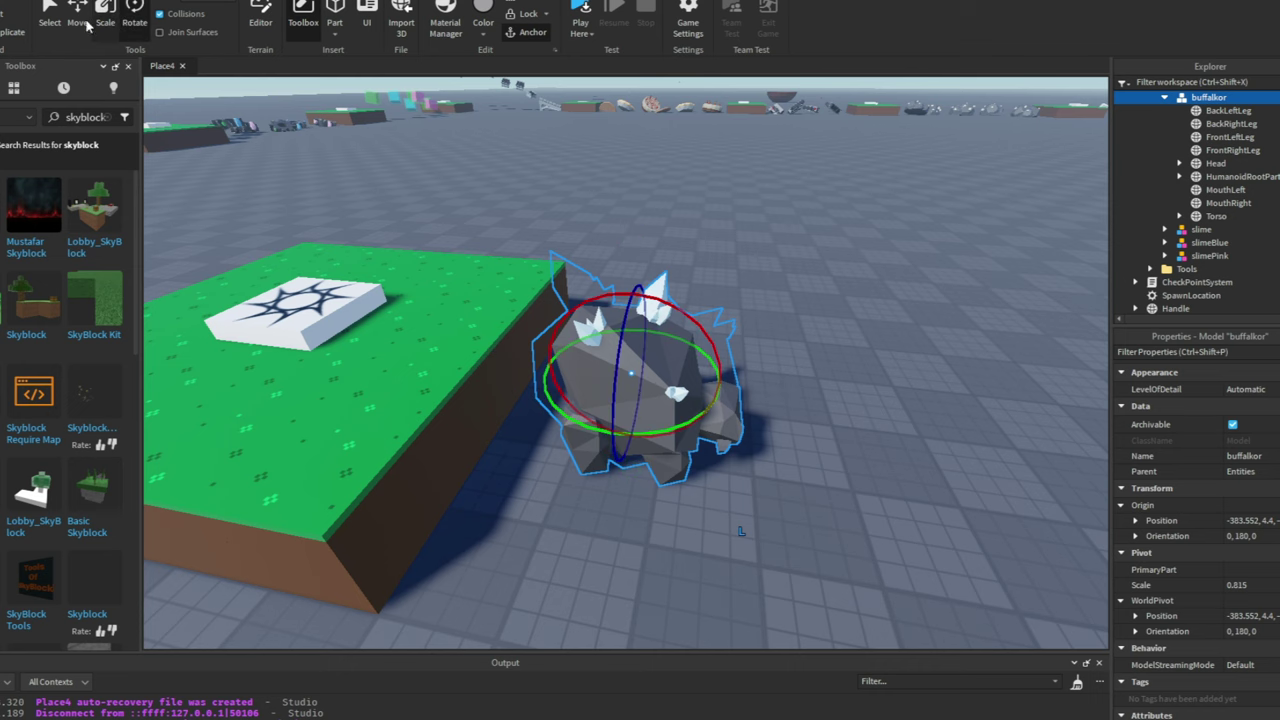
{"action": "left_click_drag", "start_coordinate": [631, 400], "coordinate": [660, 320]}
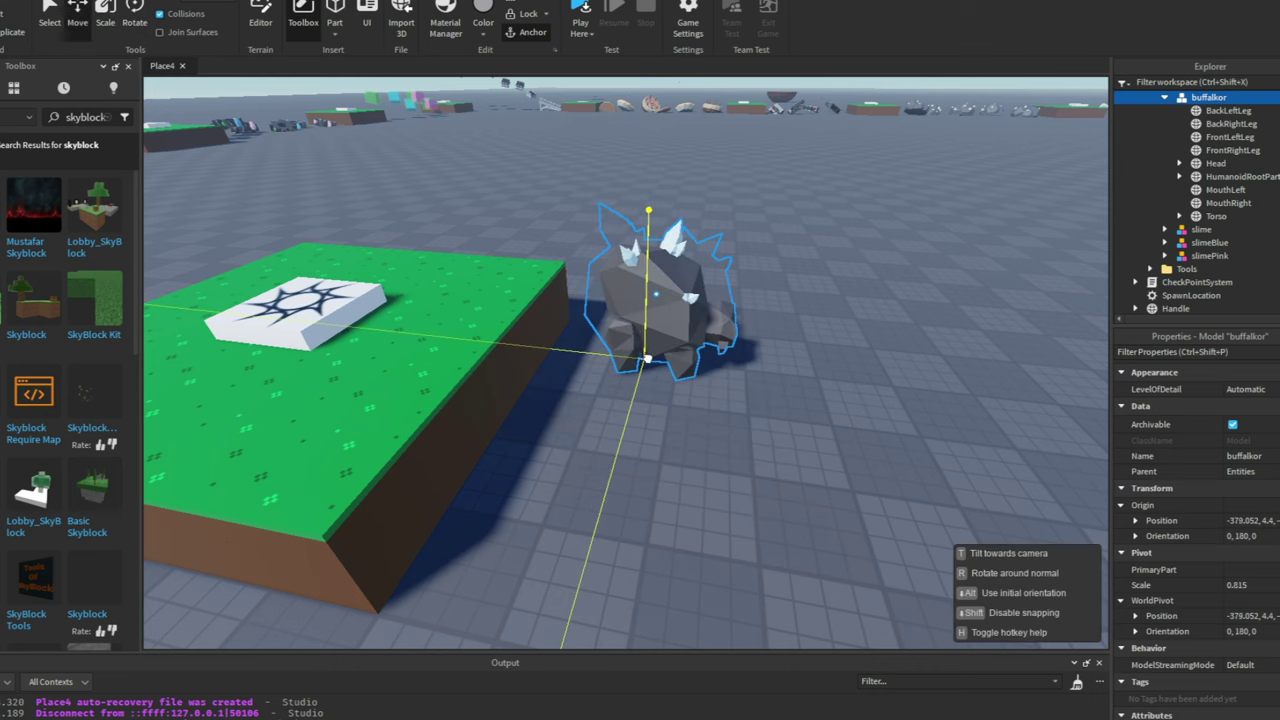
{"action": "right_click_drag", "start_coordinate": [662, 289], "coordinate": [697, 182]}
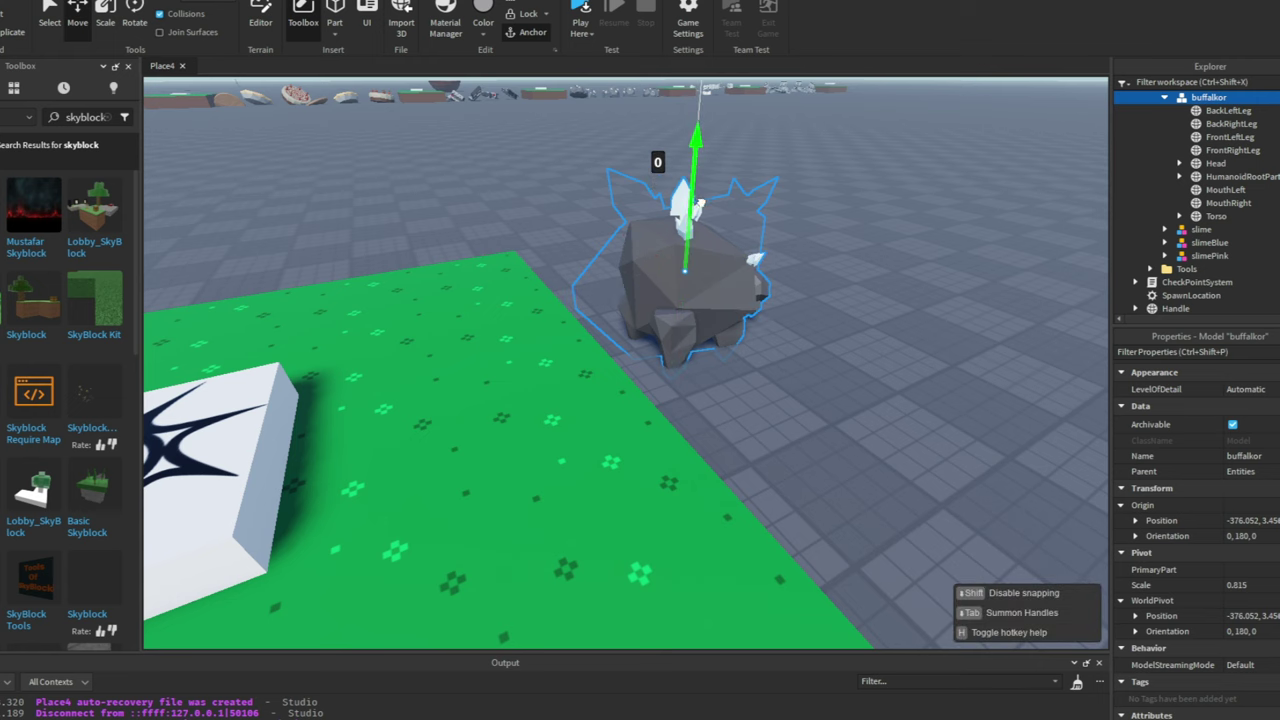
{"action": "left_click", "coordinate": [918, 403]}
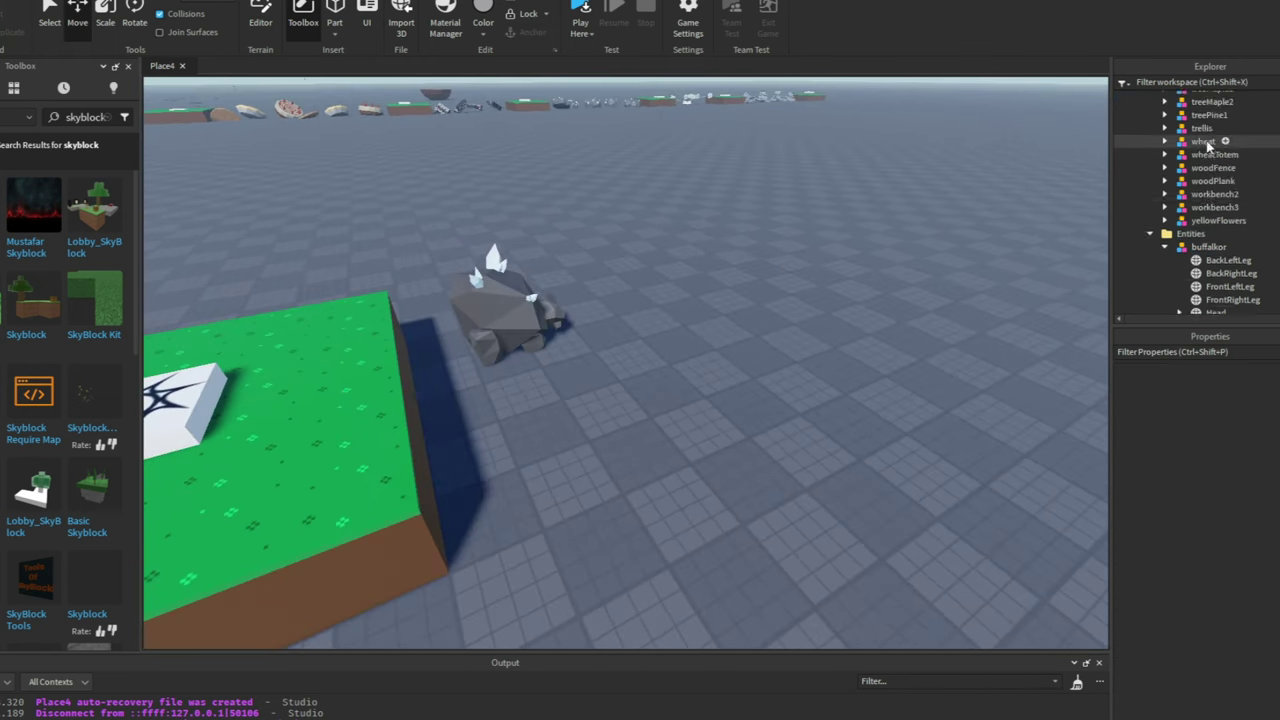
Filter the workspace for "base" and delete the Baseplate.
{"action": "scroll", "coordinate": [1203, 118], "scroll_direction": "up", "scroll_amount": 5}
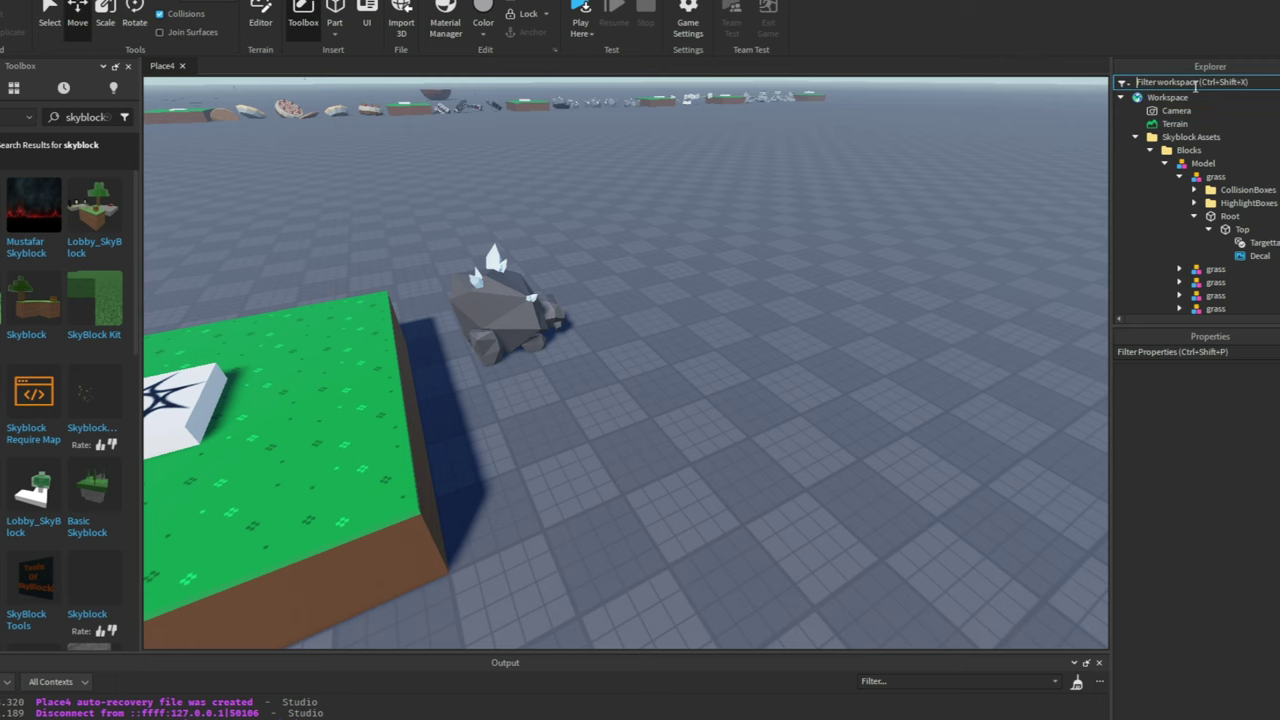
{"action": "type", "text": "base"}
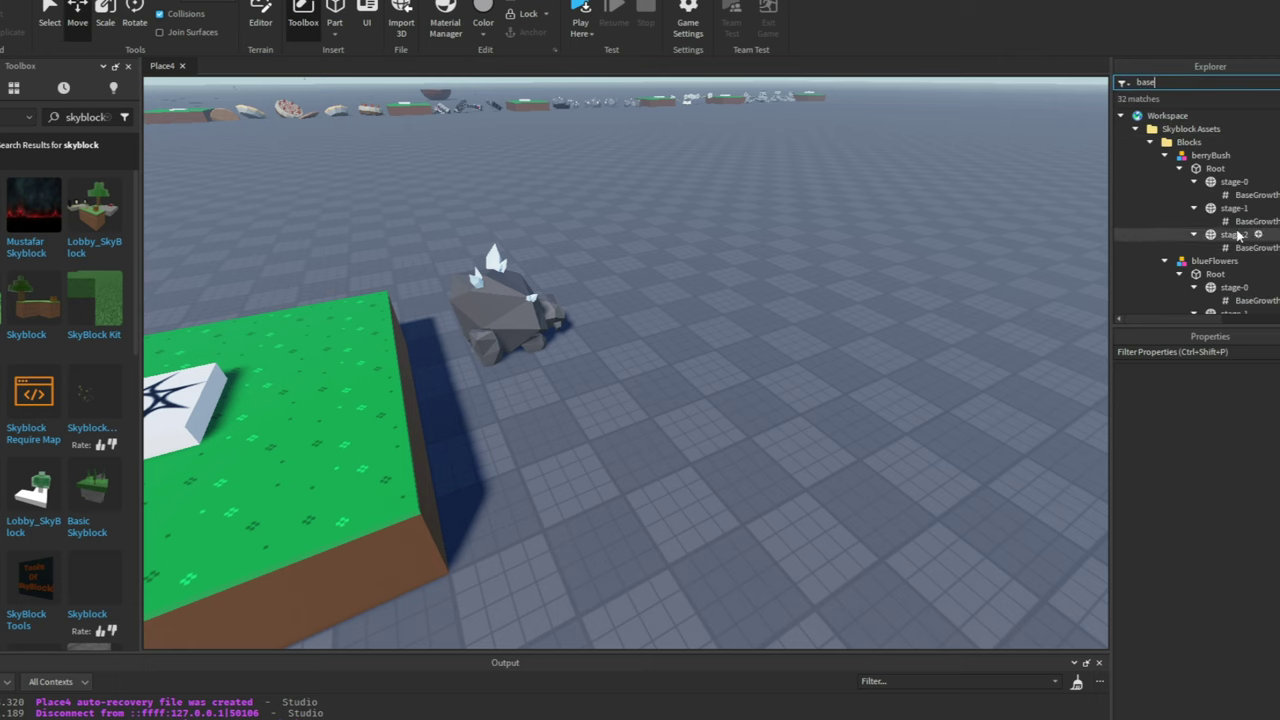
{"action": "scroll", "coordinate": [1190, 250], "scroll_direction": "down", "scroll_amount": 10}
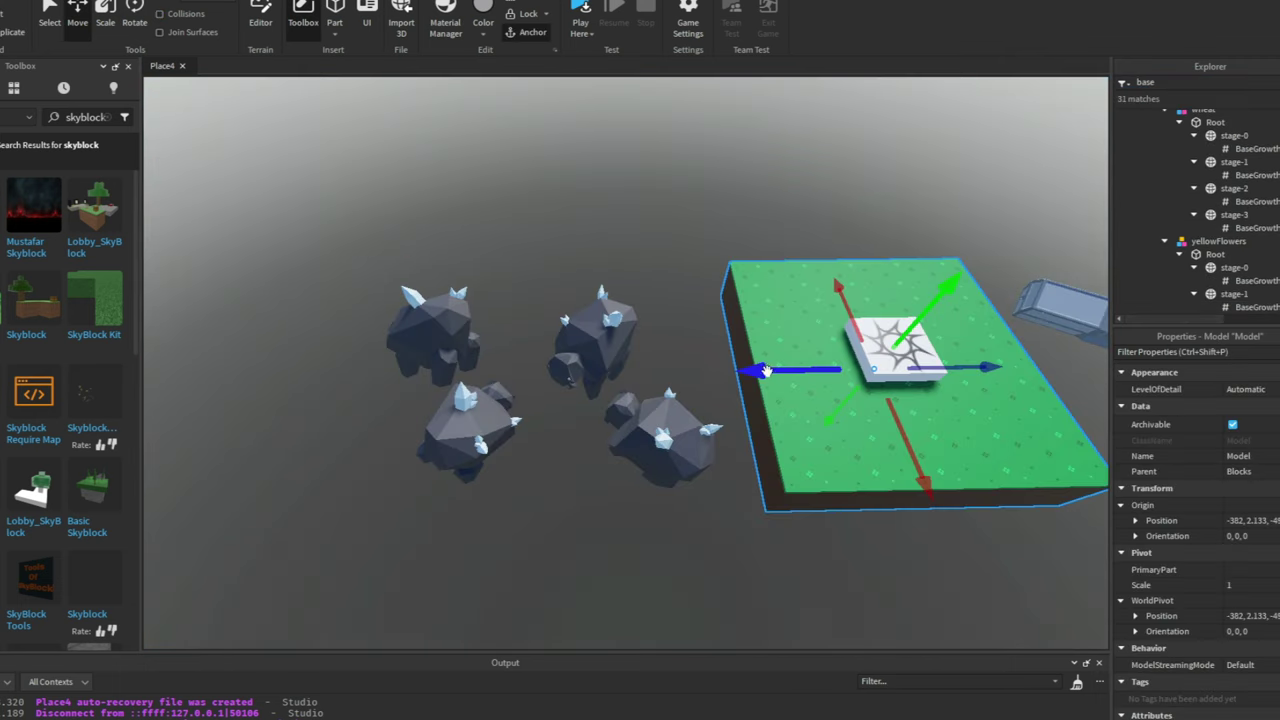
Place a copy of the grass platform beyond the four buffalkor obstacles and move a copy of checkpoint 12 onto it.
{"action": "left_click_drag", "start_coordinate": [757, 371], "coordinate": [323, 349]}
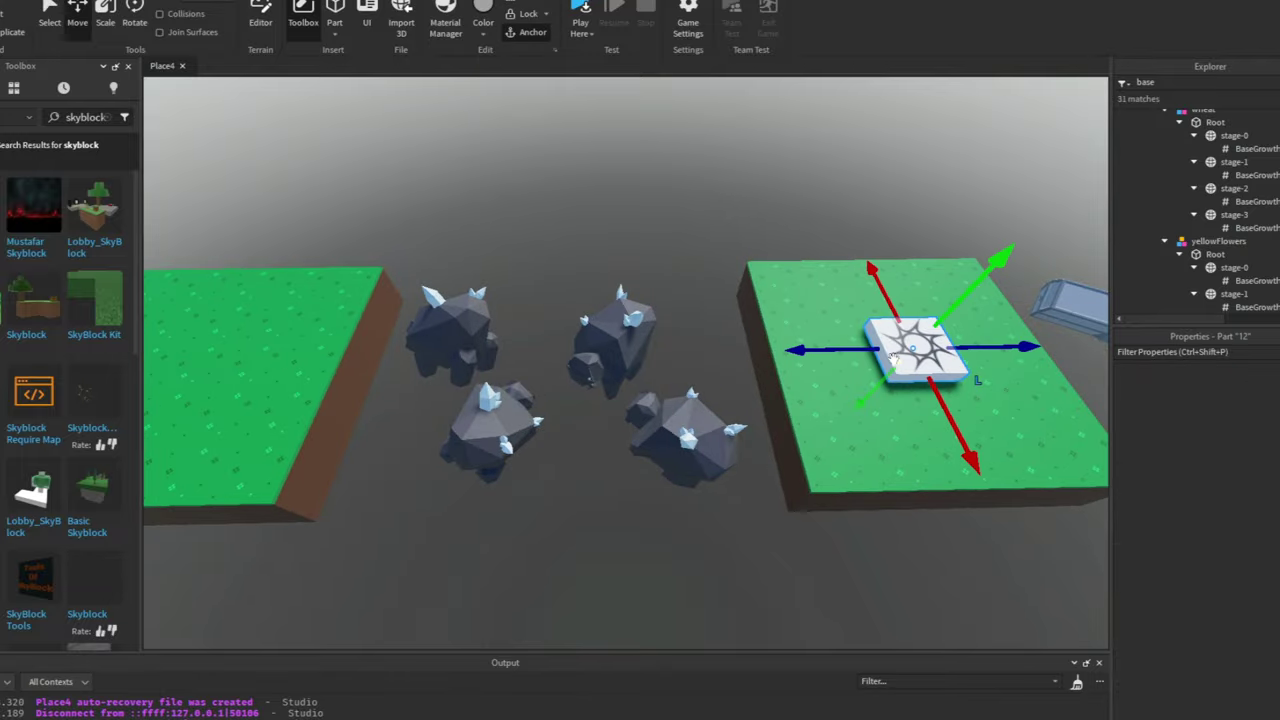
{"action": "left_click_drag", "start_coordinate": [800, 352], "coordinate": [500, 307]}
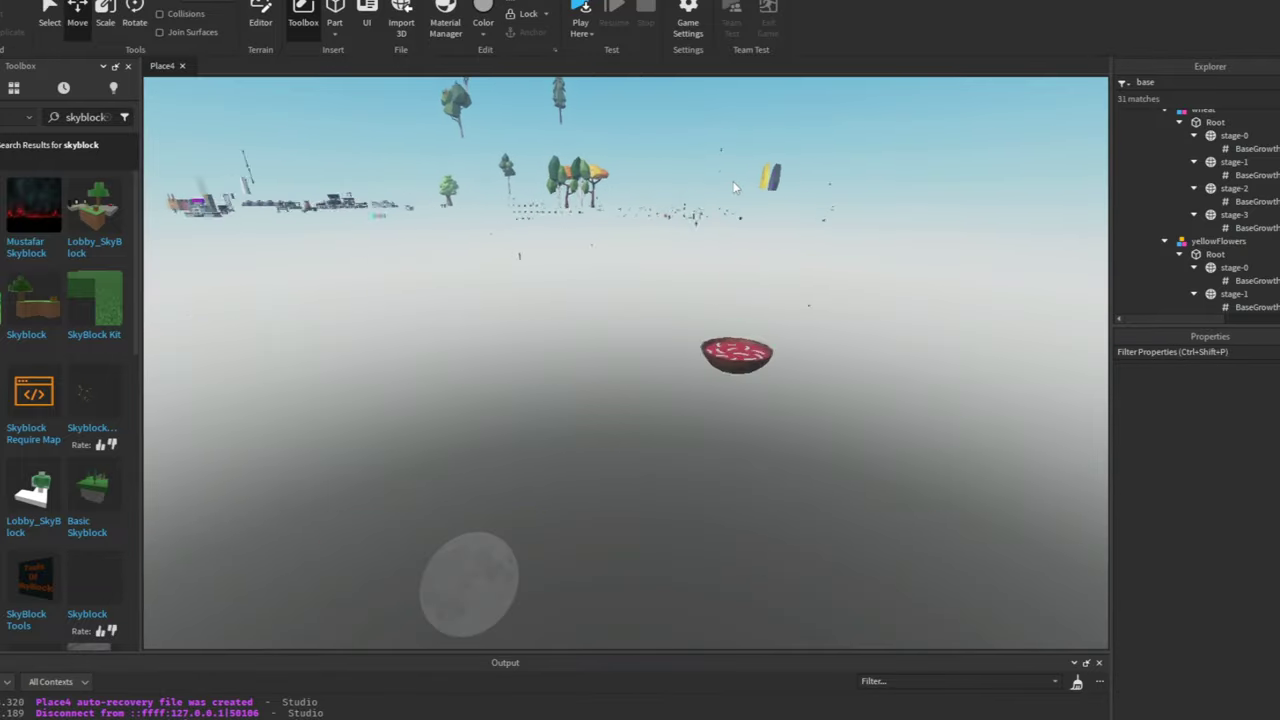
Bring the berryBushSeeds model from the asset area to the course and arrange its copies in a staggered row after the grass platform.
{"action": "right_click_drag", "start_coordinate": [733, 187], "coordinate": [670, 340]}
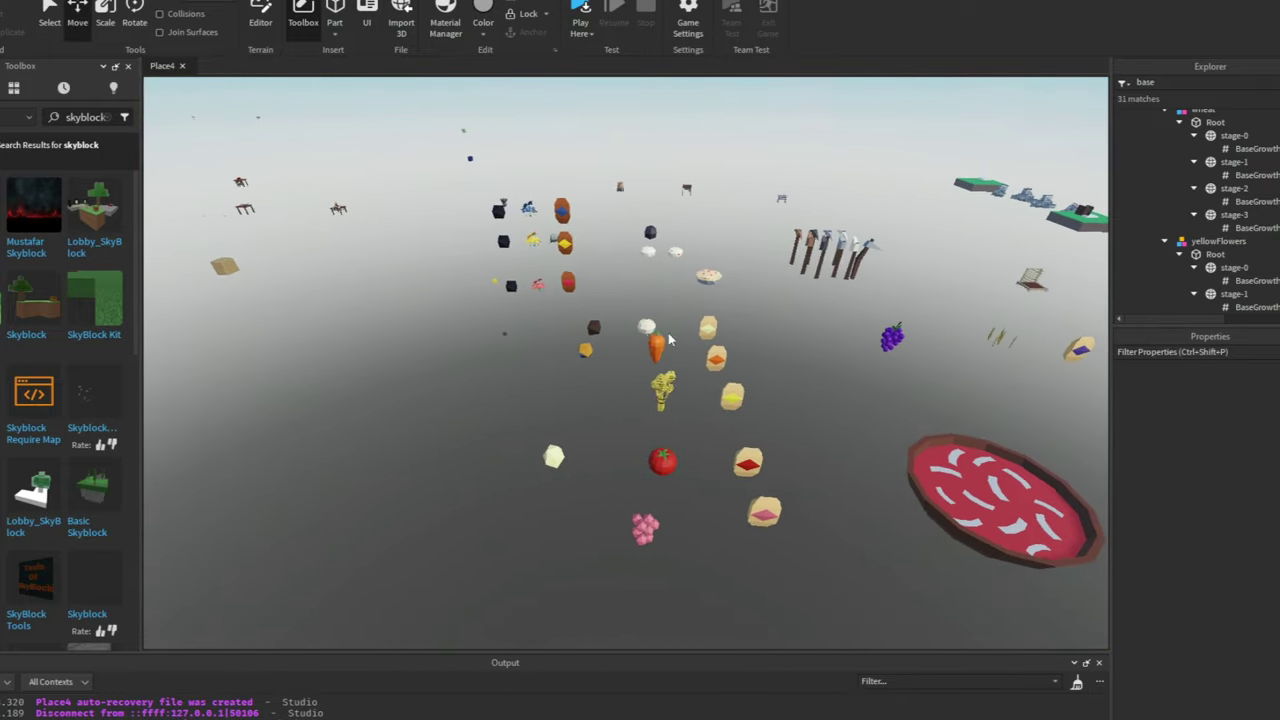
{"action": "key", "text": "d"}
{"action": "left_click_drag", "start_coordinate": [619, 515], "coordinate": [530, 384]}
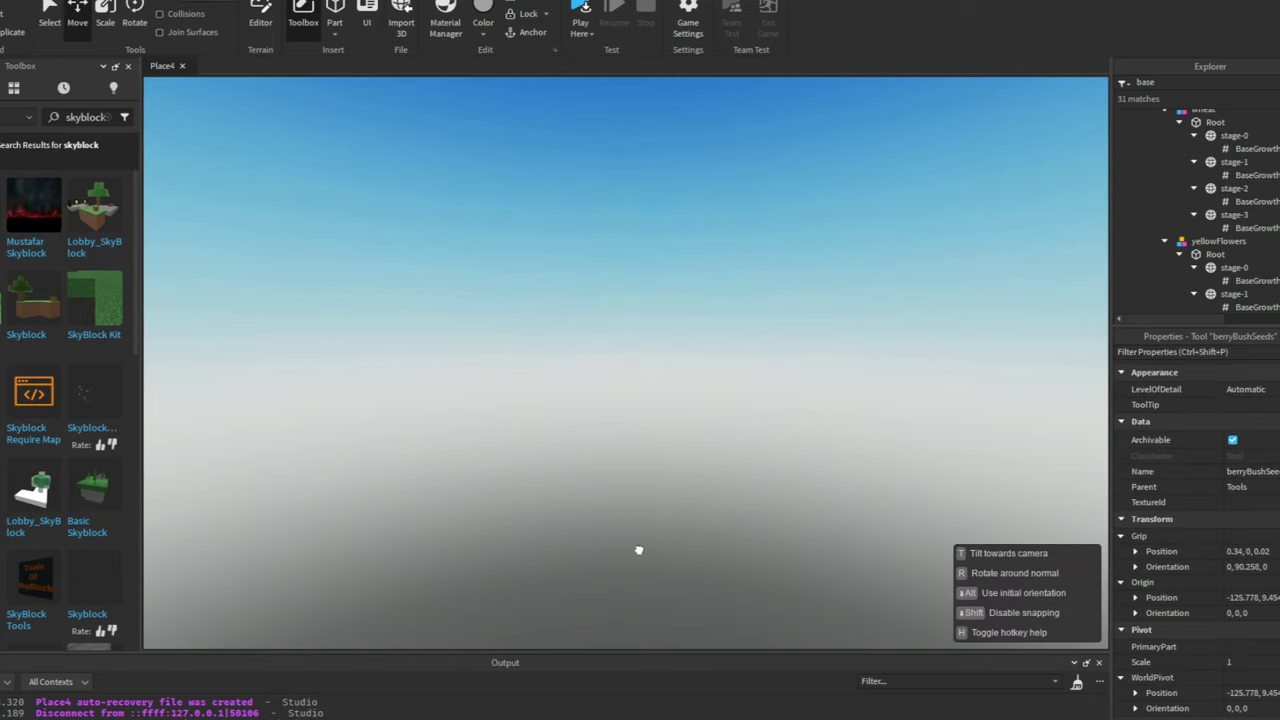
{"action": "left_click_drag", "start_coordinate": [639, 550], "coordinate": [515, 418]}
{"action": "left_click_drag", "start_coordinate": [588, 364], "coordinate": [665, 401]}
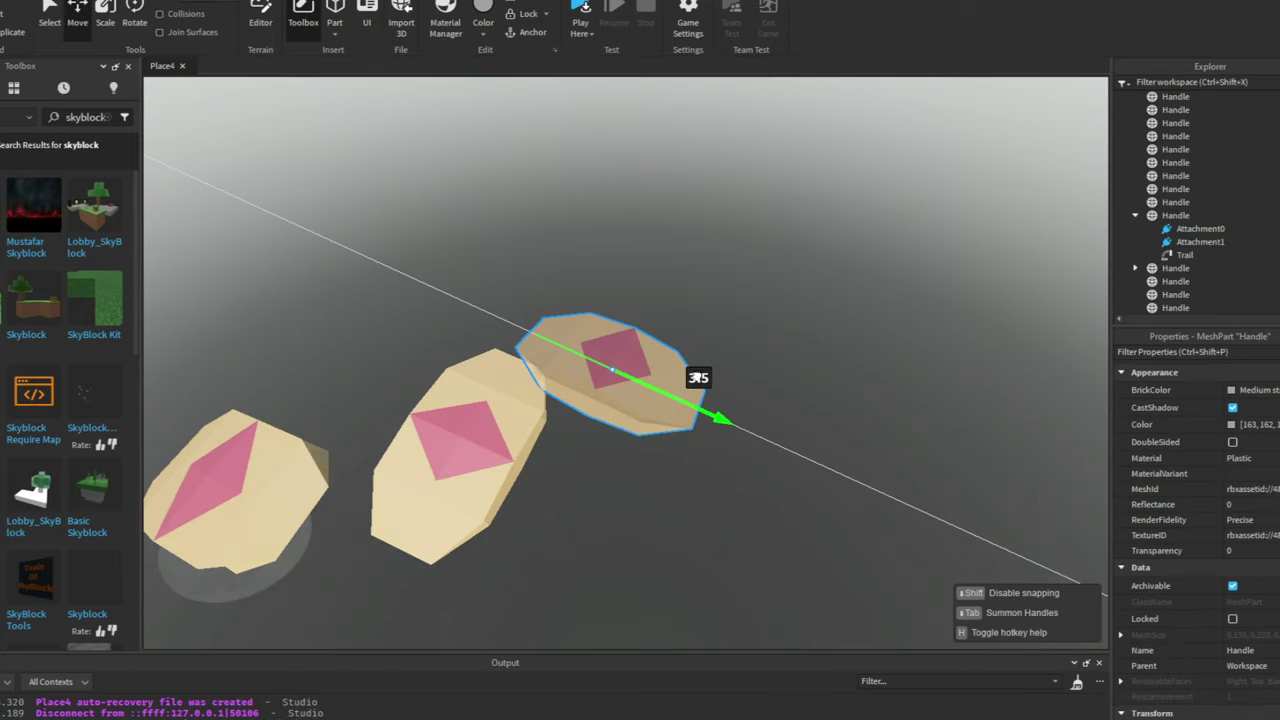
{"action": "left_click_drag", "start_coordinate": [580, 418], "coordinate": [617, 378]}
{"action": "right_click_drag", "start_coordinate": [775, 390], "coordinate": [666, 409]}
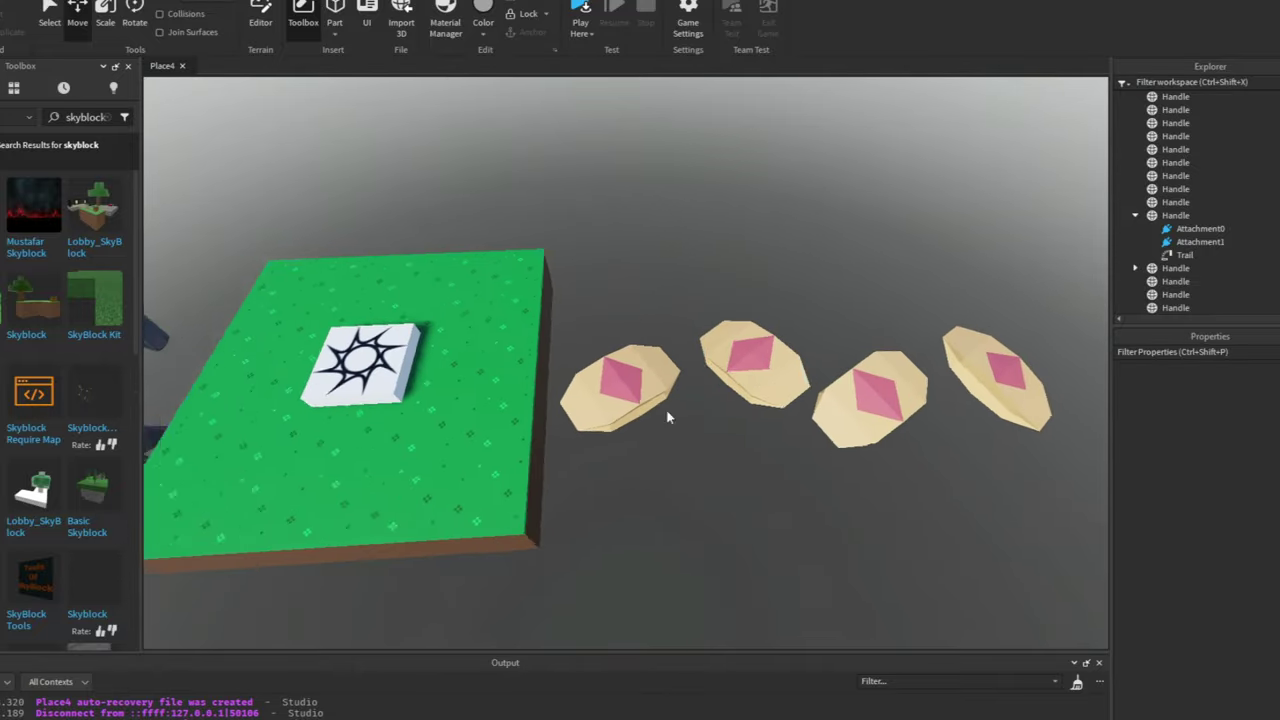
Duplicate the grass platform and its checkpoint beyond the berryBushSeeds row, and shift the new platform slightly further away.
{"action": "left_click", "coordinate": [343, 429]}
{"action": "key", "text": "ctrl+d"}
{"action": "left_click_drag", "start_coordinate": [400, 400], "coordinate": [858, 328]}
{"action": "right_click_drag", "start_coordinate": [858, 328], "coordinate": [760, 340]}
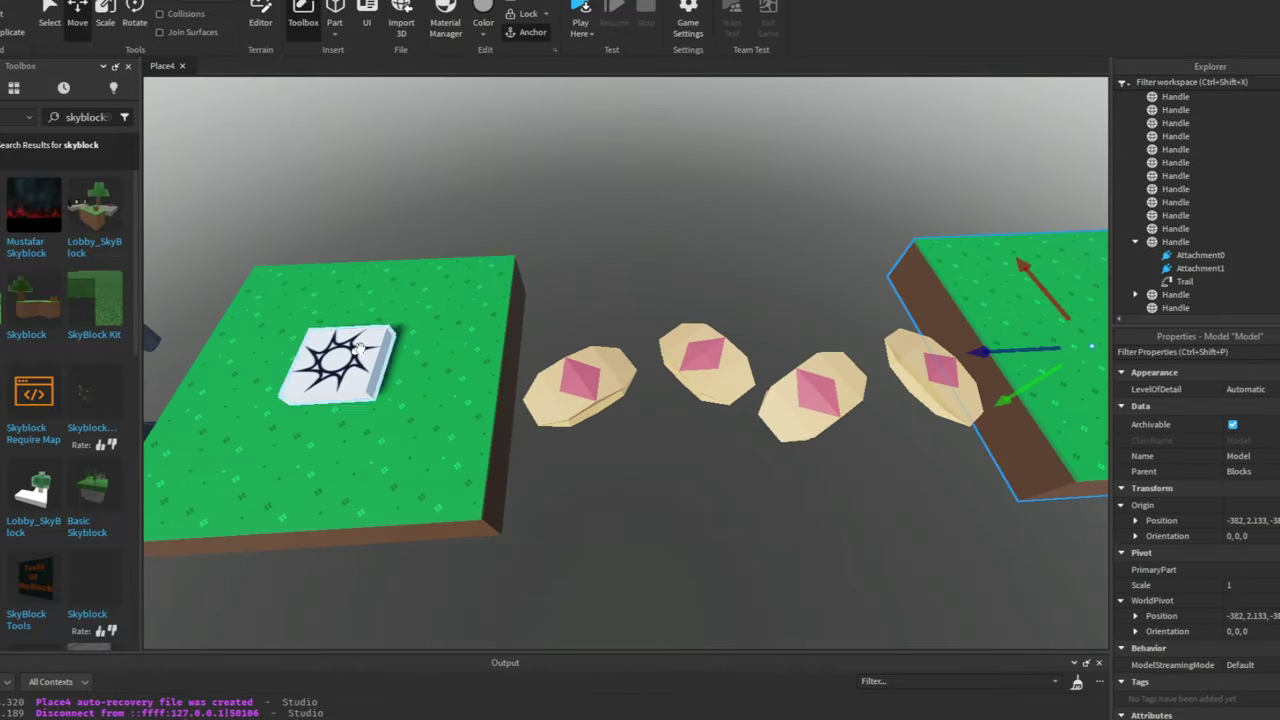
{"action": "left_click", "coordinate": [343, 366]}
{"action": "key", "text": "ctrl+d"}
{"action": "left_click_drag", "start_coordinate": [400, 366], "coordinate": [838, 273]}
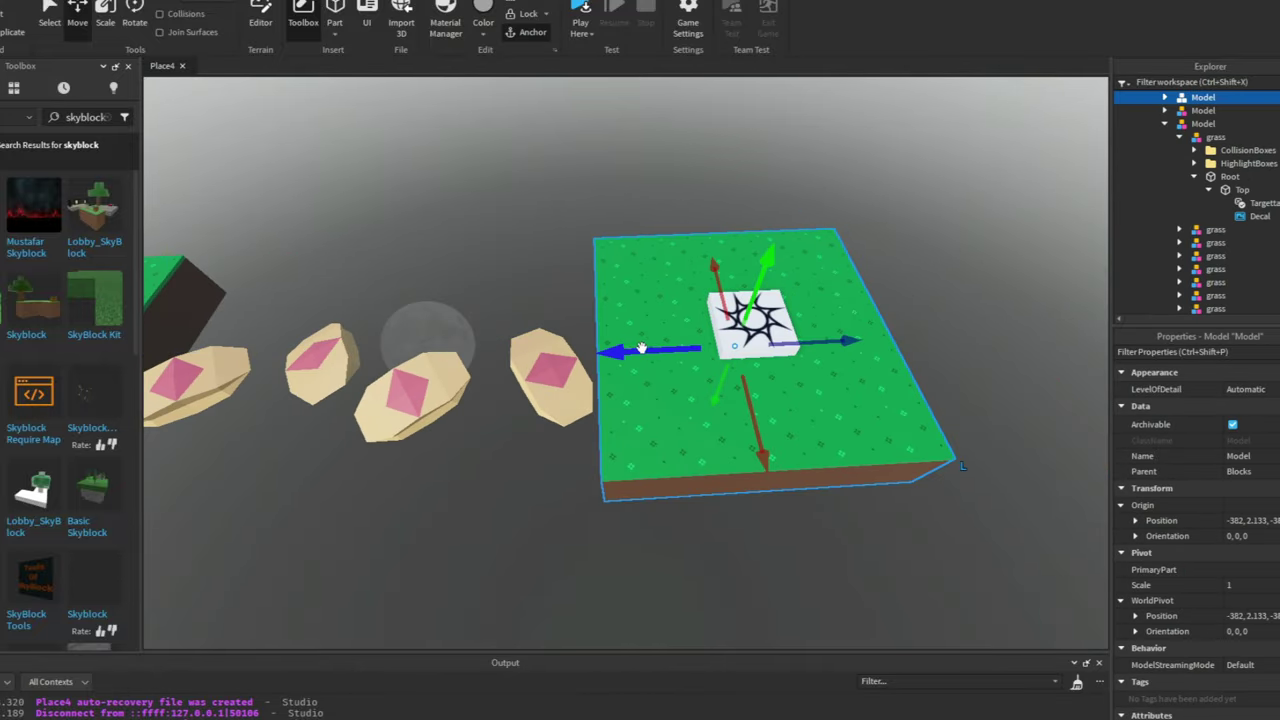
{"action": "left_click_drag", "start_coordinate": [622, 351], "coordinate": [691, 345]}
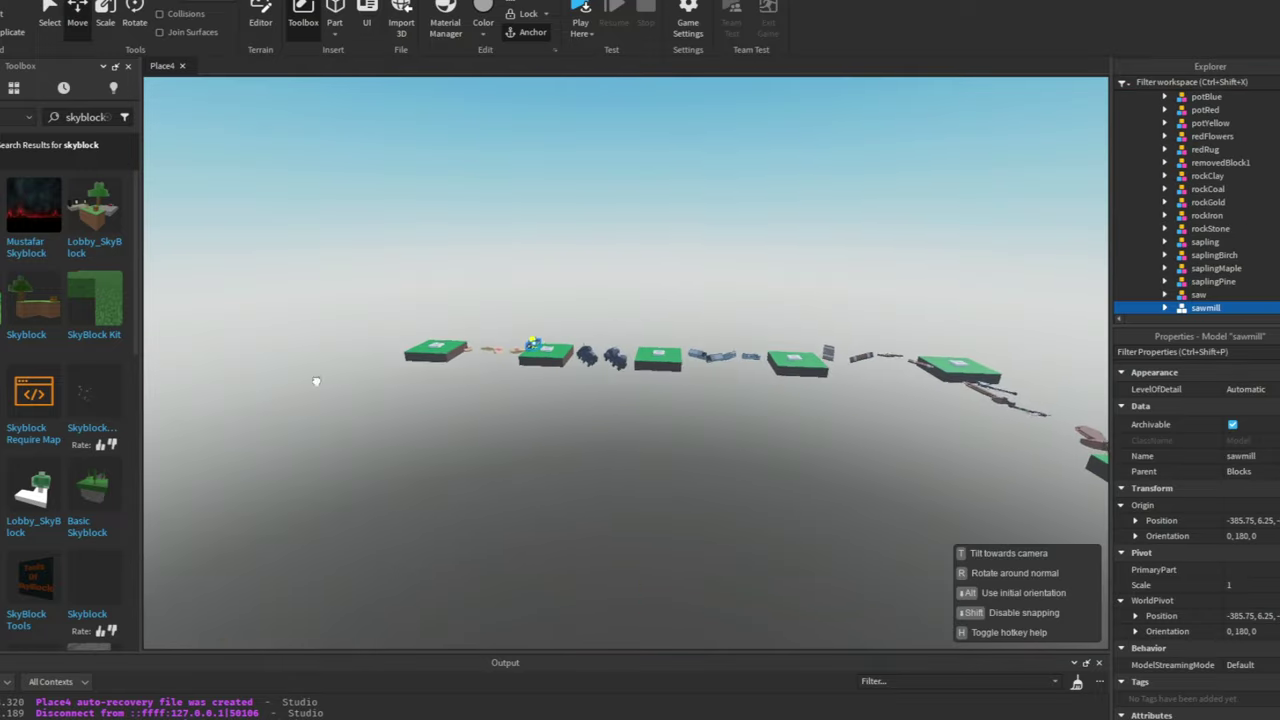
Bring the ironWarAxe and gildedSteelHammer from the asset area over to a grass platform on the course.
{"action": "scroll", "coordinate": [314, 374], "scroll_direction": "up", "scroll_amount": 10}
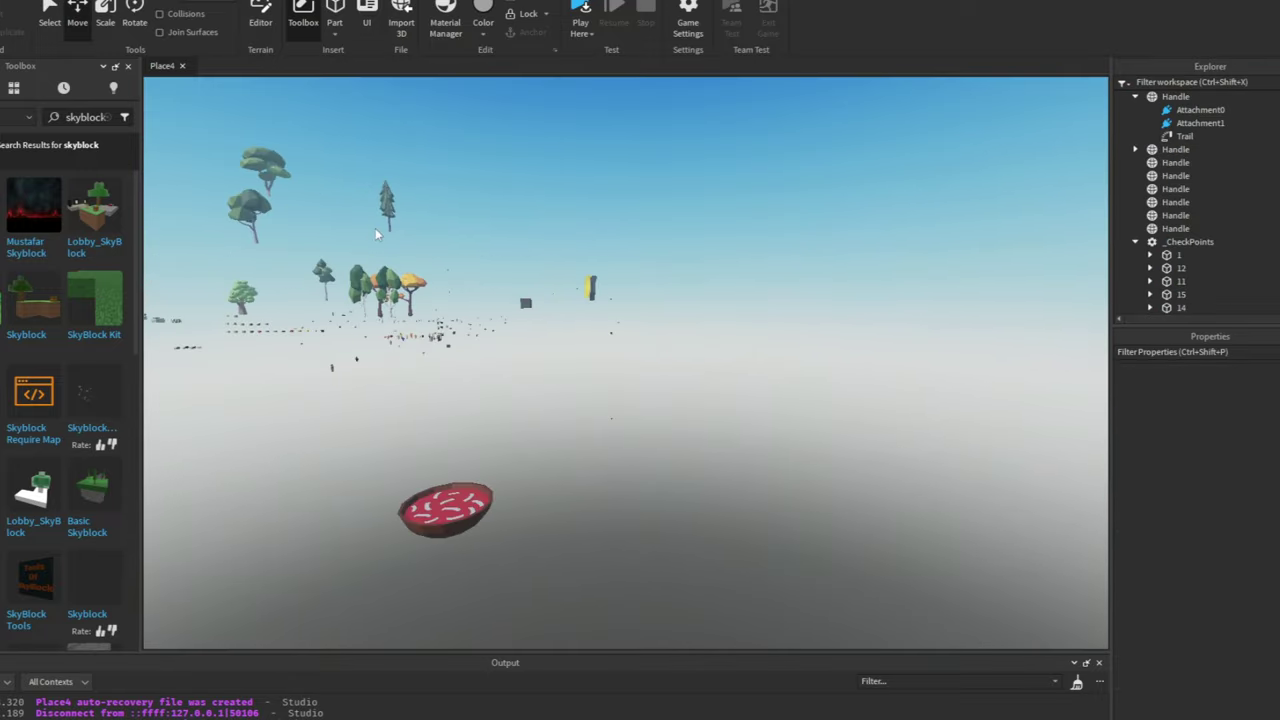
{"action": "scroll", "coordinate": [375, 228], "scroll_direction": "up", "scroll_amount": 5}
{"action": "right_click_drag", "start_coordinate": [407, 249], "coordinate": [516, 245]}
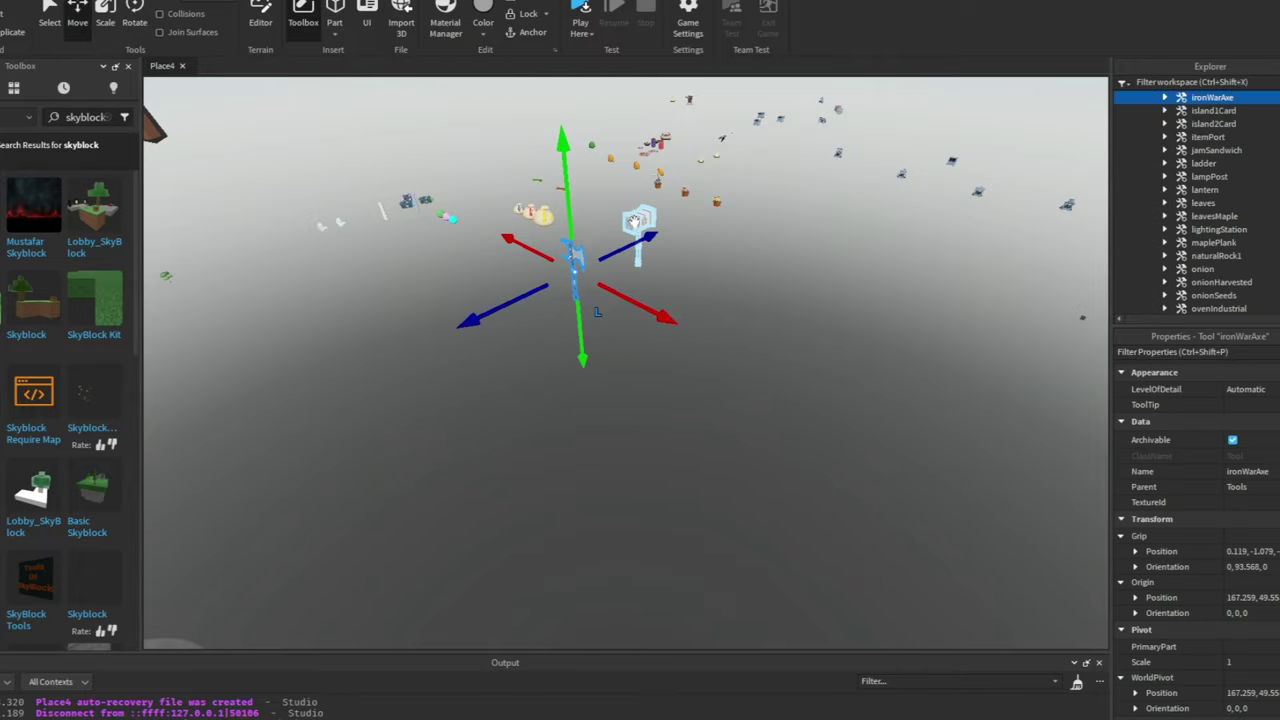
{"action": "left_click_drag", "start_coordinate": [636, 220], "coordinate": [823, 239]}
{"action": "left_click_drag", "start_coordinate": [686, 226], "coordinate": [692, 238]}
{"action": "key", "text": "f"}
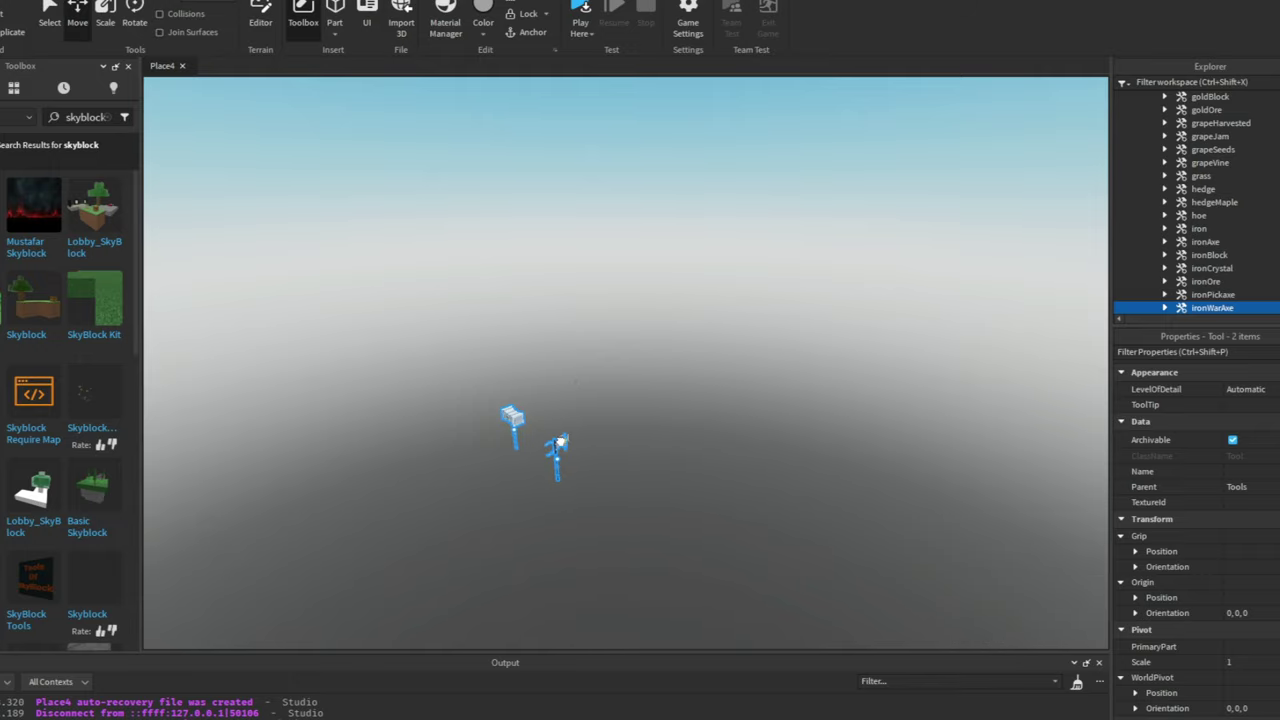
{"action": "left_click_drag", "start_coordinate": [560, 441], "coordinate": [774, 376]}
{"action": "left_click_drag", "start_coordinate": [785, 471], "coordinate": [786, 472]}
{"action": "key", "text": "f"}
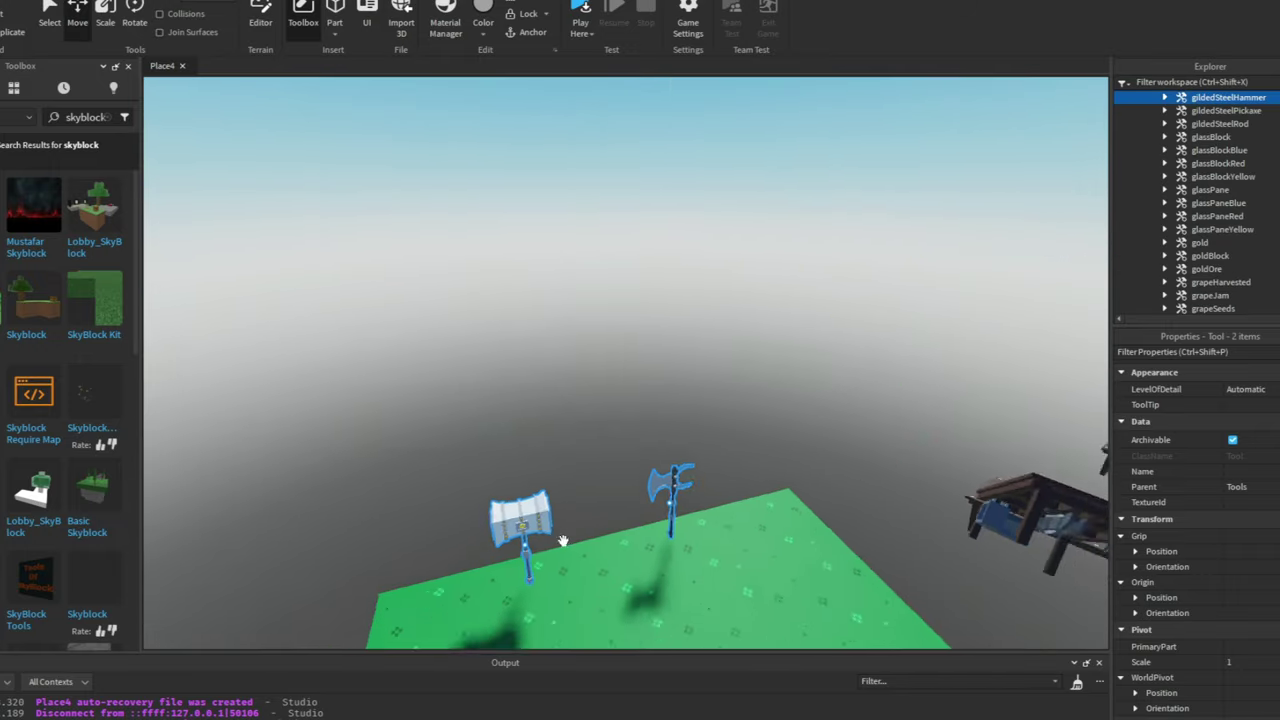
Bring the nine axe and pickaxe tools onto the checkpoint's grass platform and place a tilted copy of the set on its opposite side.
{"action": "scroll", "coordinate": [656, 418], "scroll_direction": "down", "scroll_amount": 5}
{"action": "right_click_drag", "start_coordinate": [600, 430], "coordinate": [656, 418]}
{"action": "right_click_drag", "start_coordinate": [235, 117], "coordinate": [538, 270]}
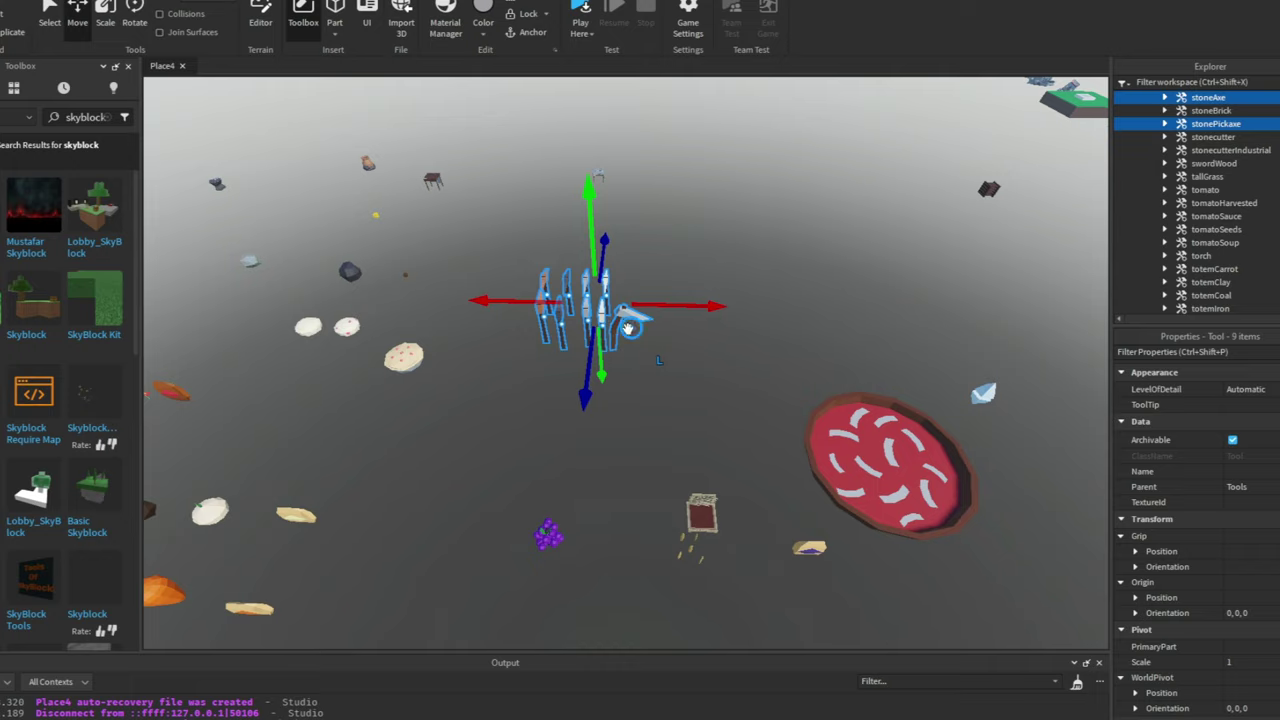
{"action": "left_click_drag", "start_coordinate": [625, 316], "coordinate": [652, 428]}
{"action": "scroll", "coordinate": [745, 466], "scroll_direction": "up", "scroll_amount": 5}
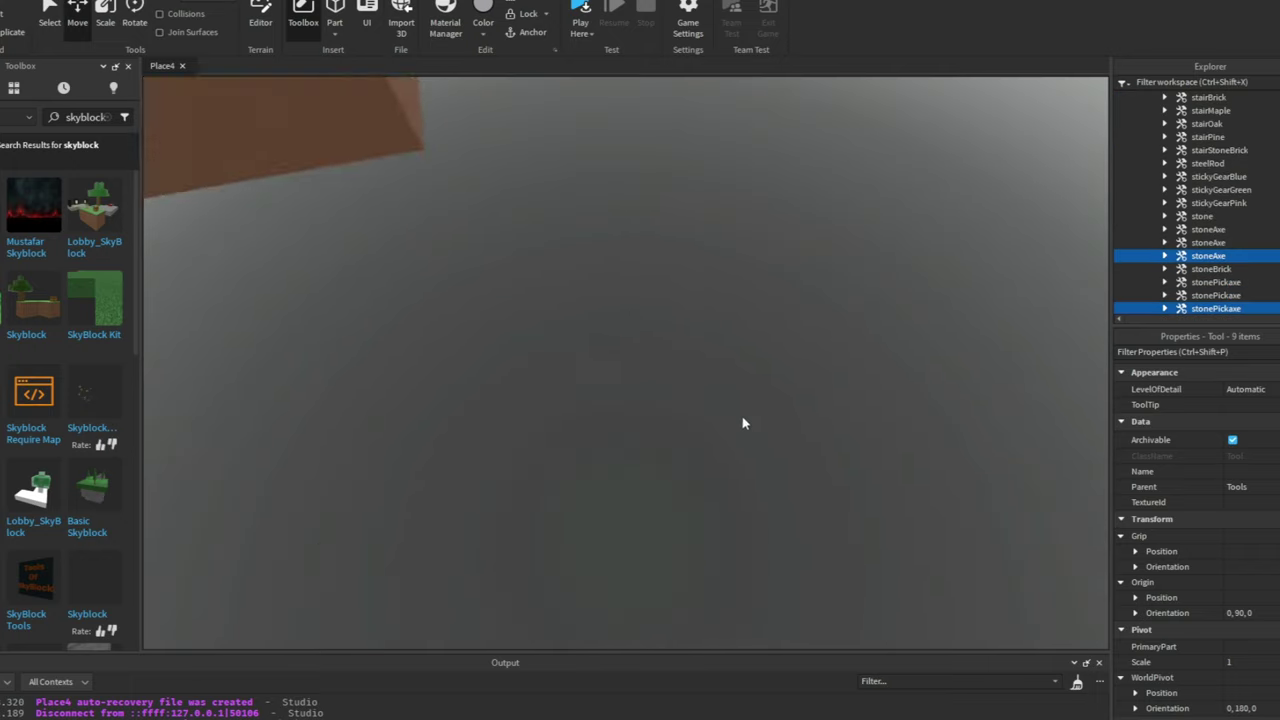
{"action": "right_click_drag", "start_coordinate": [594, 326], "coordinate": [620, 300]}
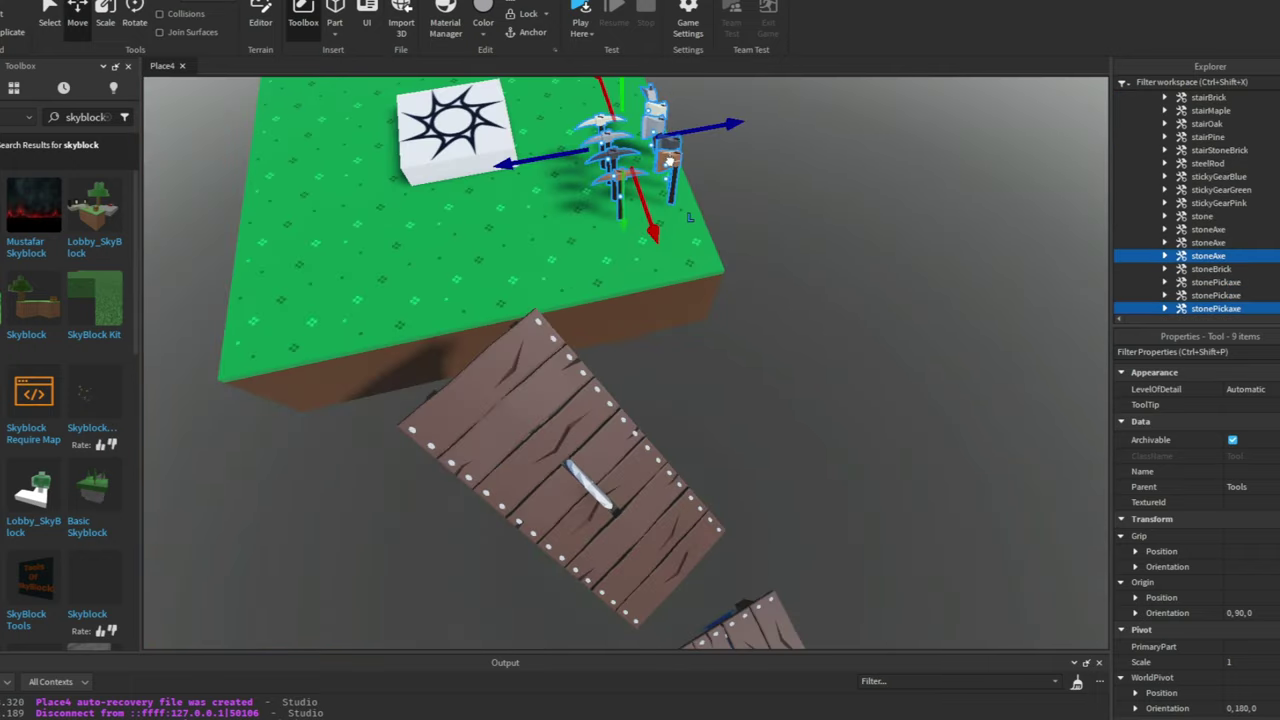
{"action": "right_click", "coordinate": [951, 534]}
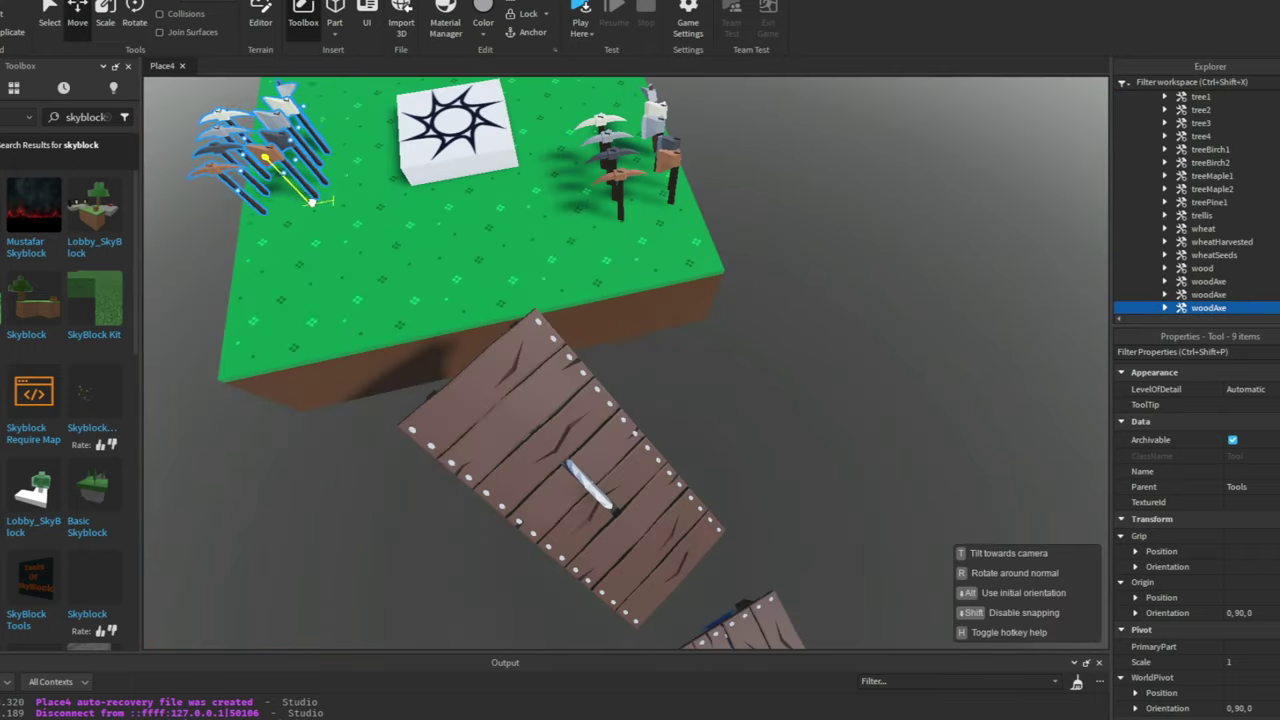
{"action": "left_click", "coordinate": [830, 273]}
{"action": "scroll", "coordinate": [830, 273], "scroll_direction": "down", "scroll_amount": 10}
{"action": "right_click_drag", "start_coordinate": [830, 273], "coordinate": [830, 273]}
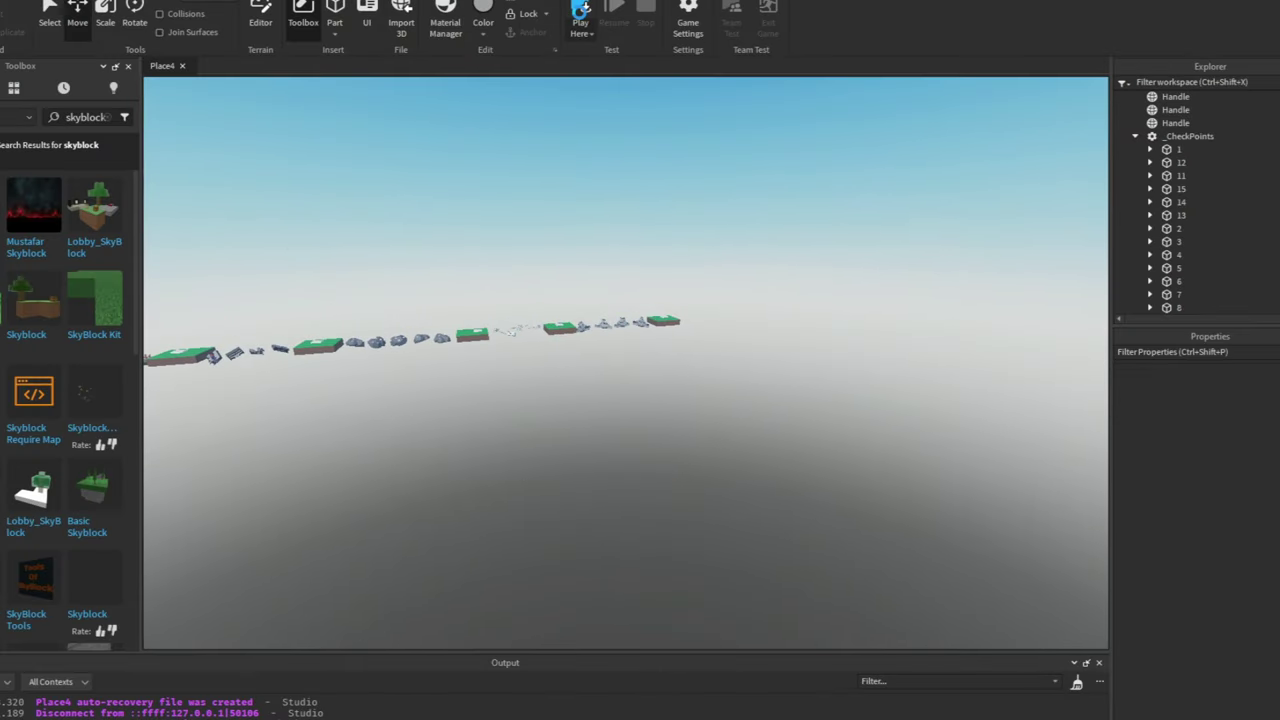
Start a playtest and jump across the pink, green and blue blocks to the grass platform before the gears.
{"action": "left_click", "coordinate": [582, 8]}
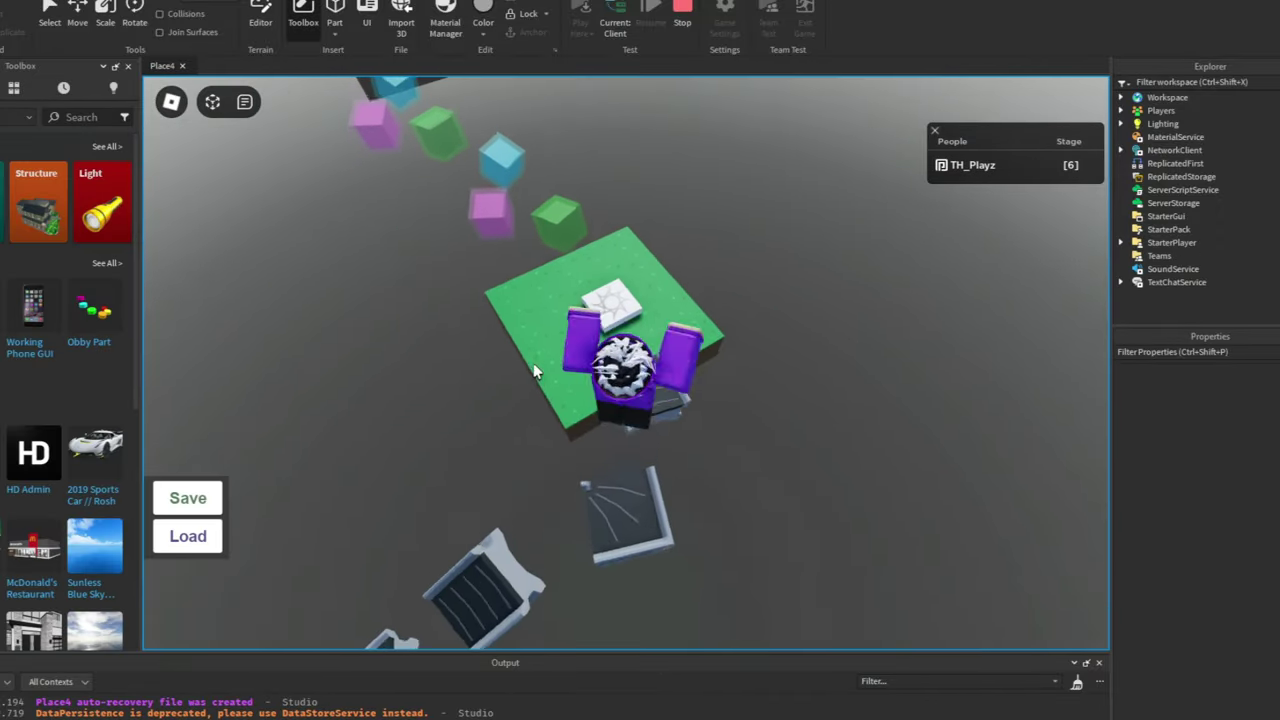
{"action": "key", "text": "w"}
{"action": "key", "text": "space"}
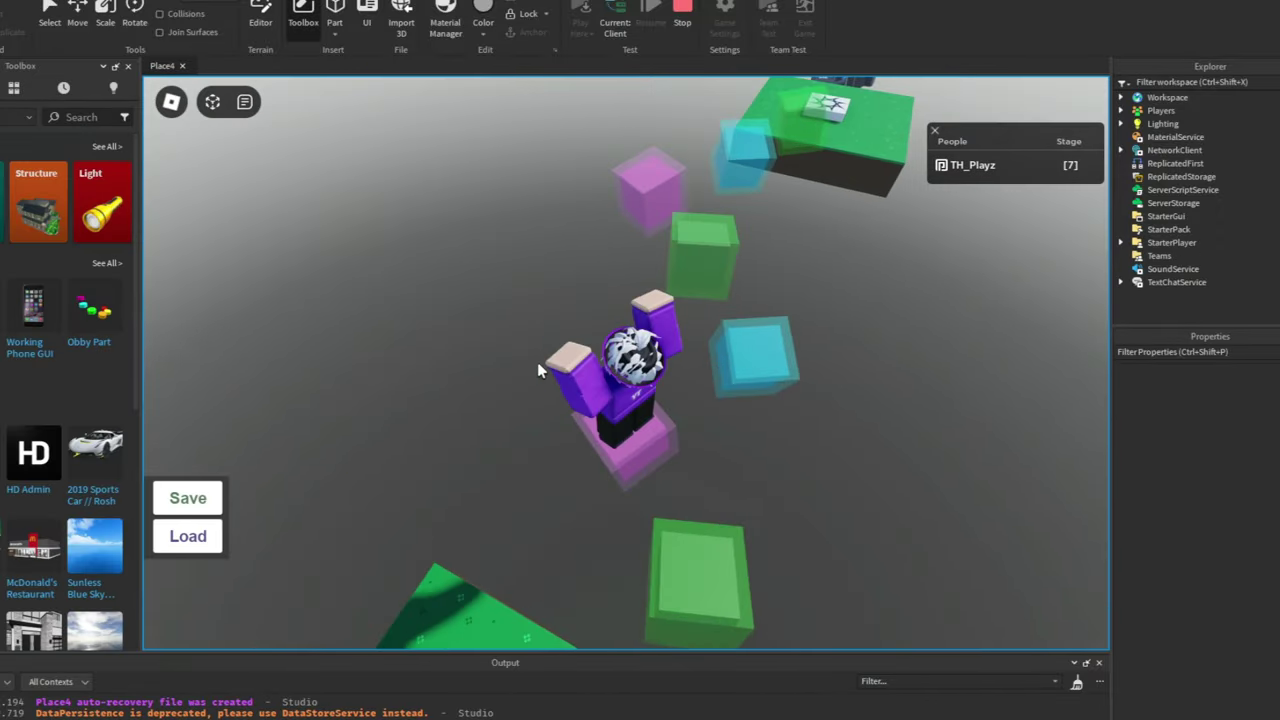
{"action": "key", "text": "space"}
{"action": "key", "text": "space"}
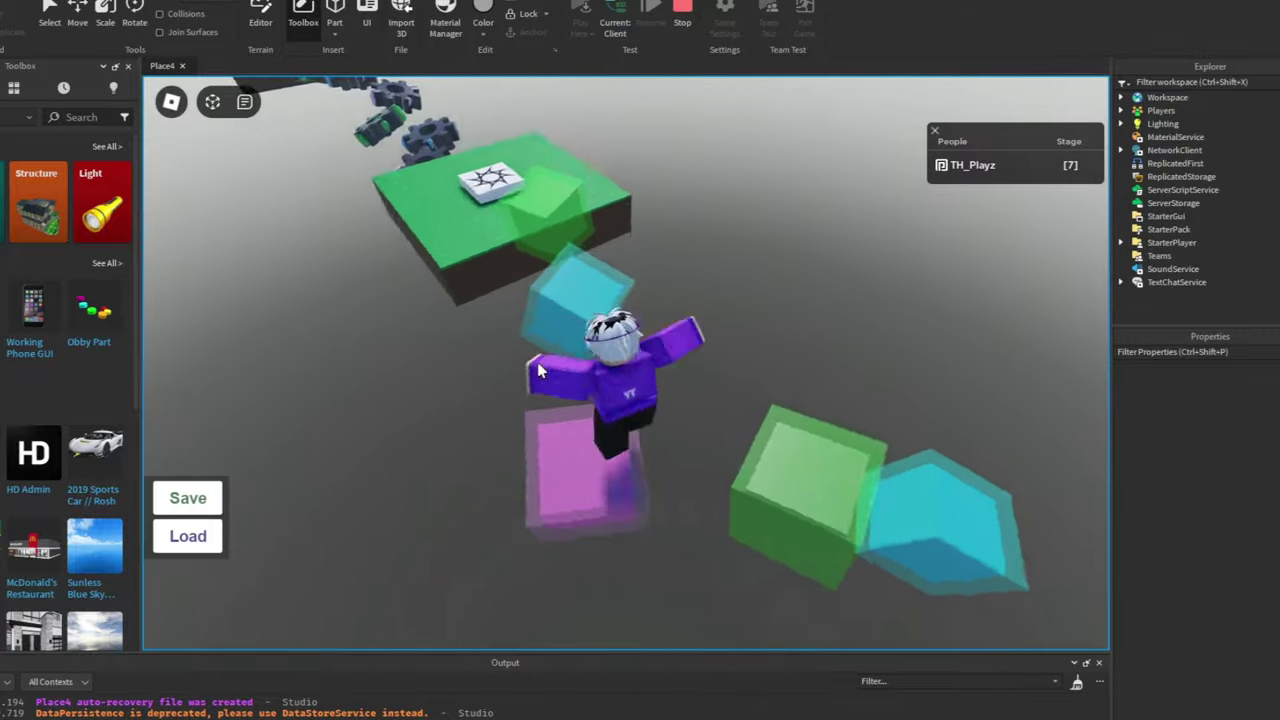
{"action": "key", "text": "space"}
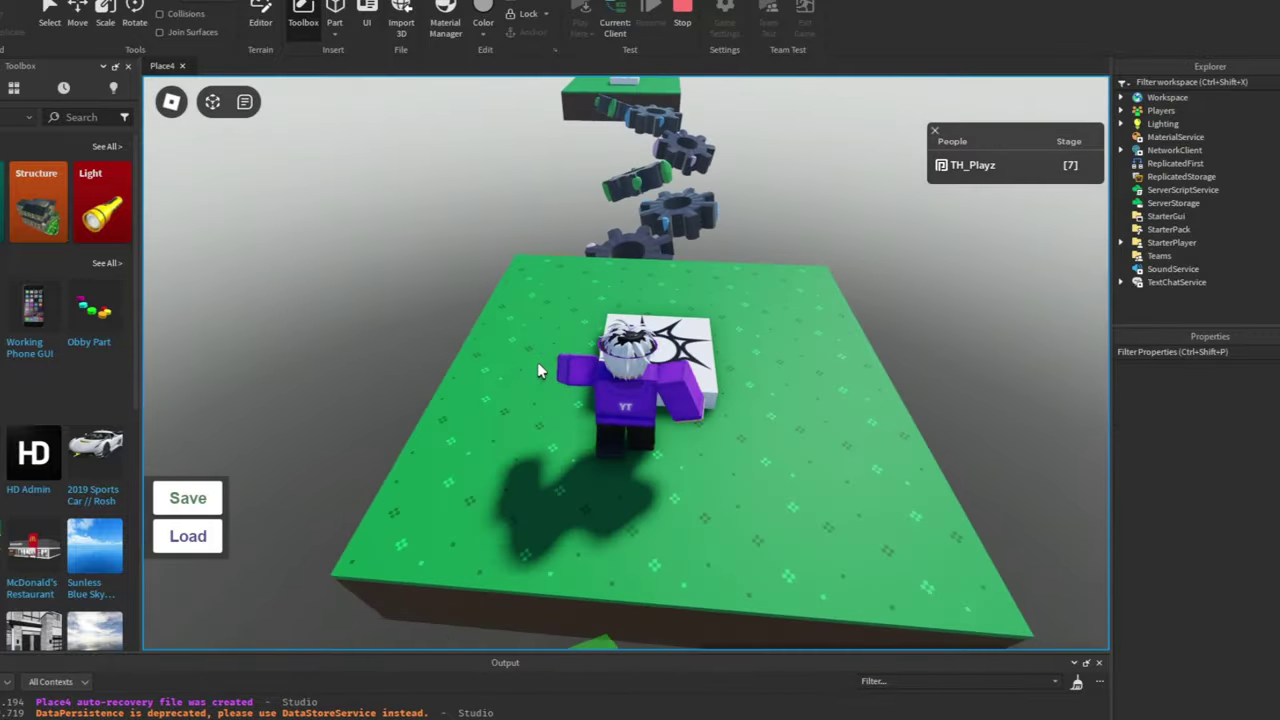
Playtest the gear jumps up to the following checkpoint, and walk into the axes and pickaxes on the final grass platform.
{"action": "key", "text": "w"}
{"action": "key", "text": "space"}
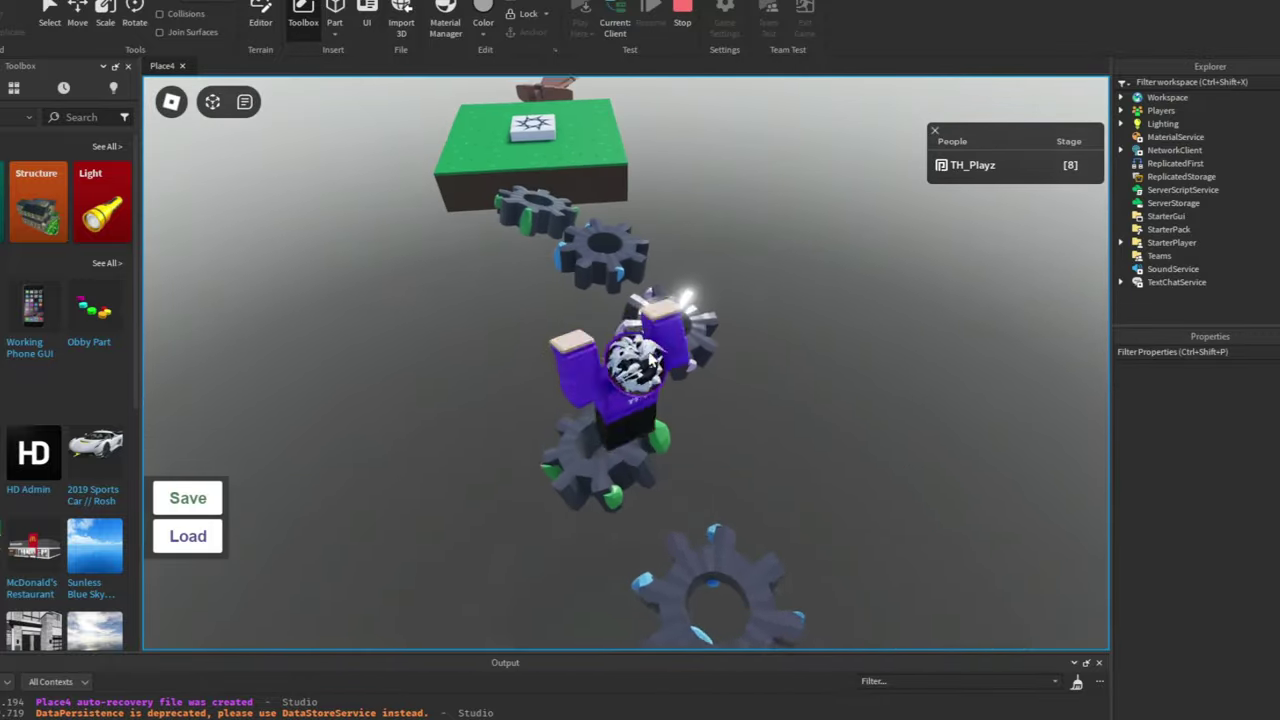
{"action": "key", "text": "w"}
{"action": "key", "text": "space"}
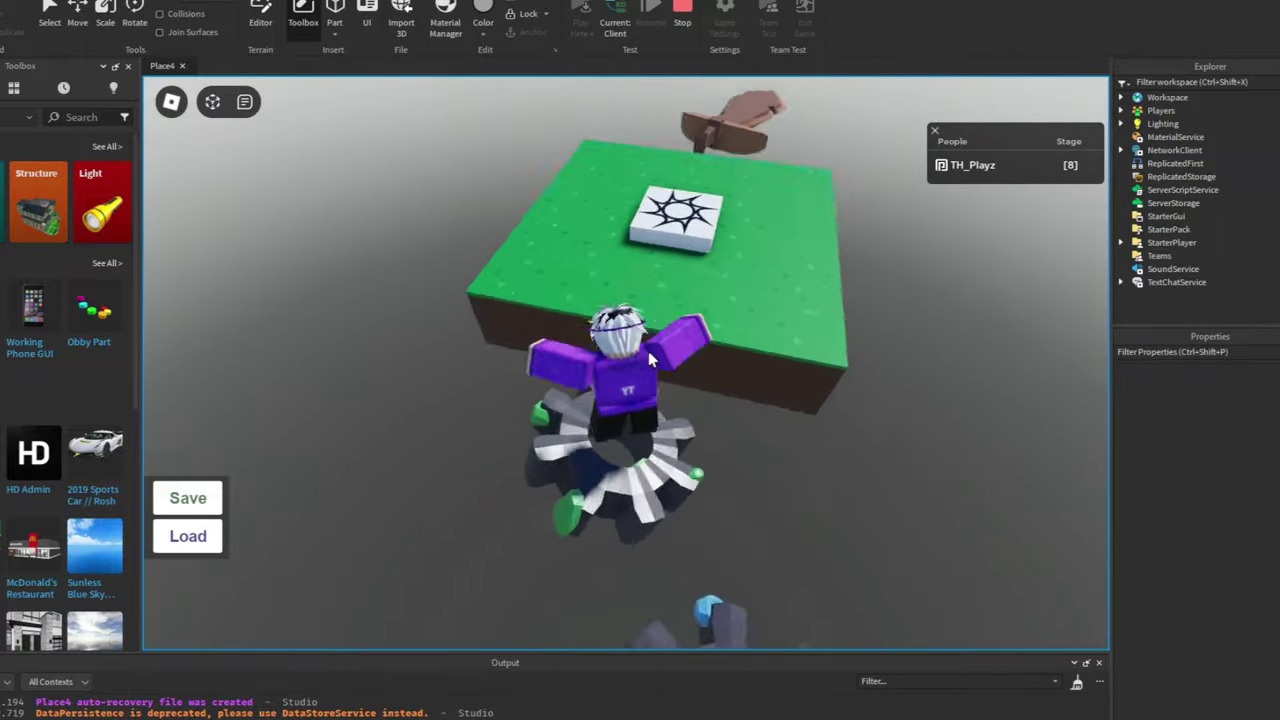
{"action": "key", "text": "w"}
{"action": "key", "text": "space"}
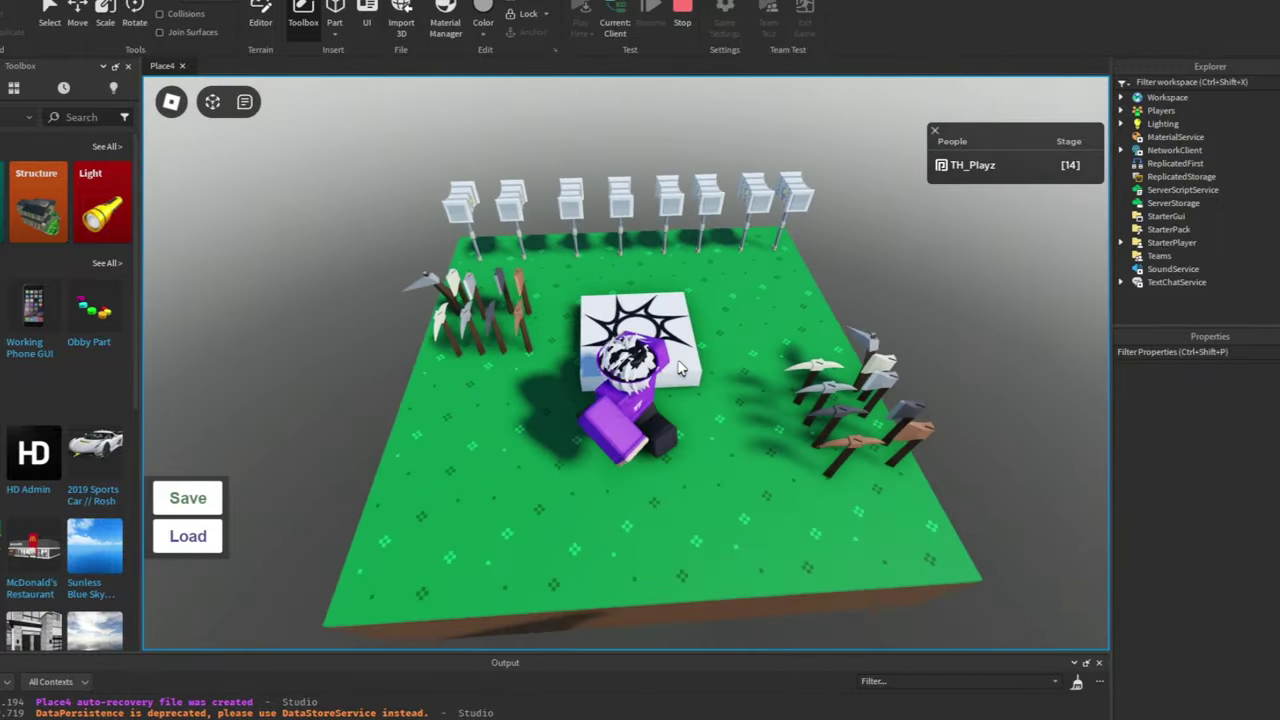
{"action": "key", "text": "w"}
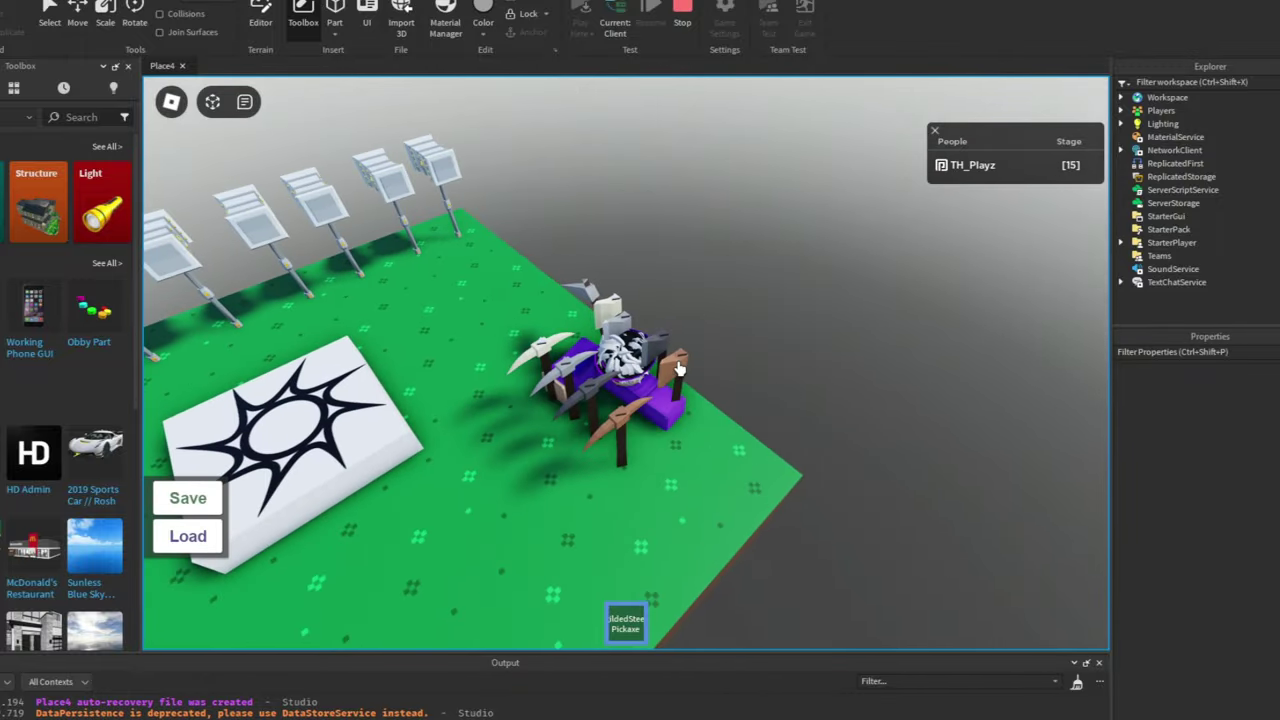
{"action": "key", "text": "w"}
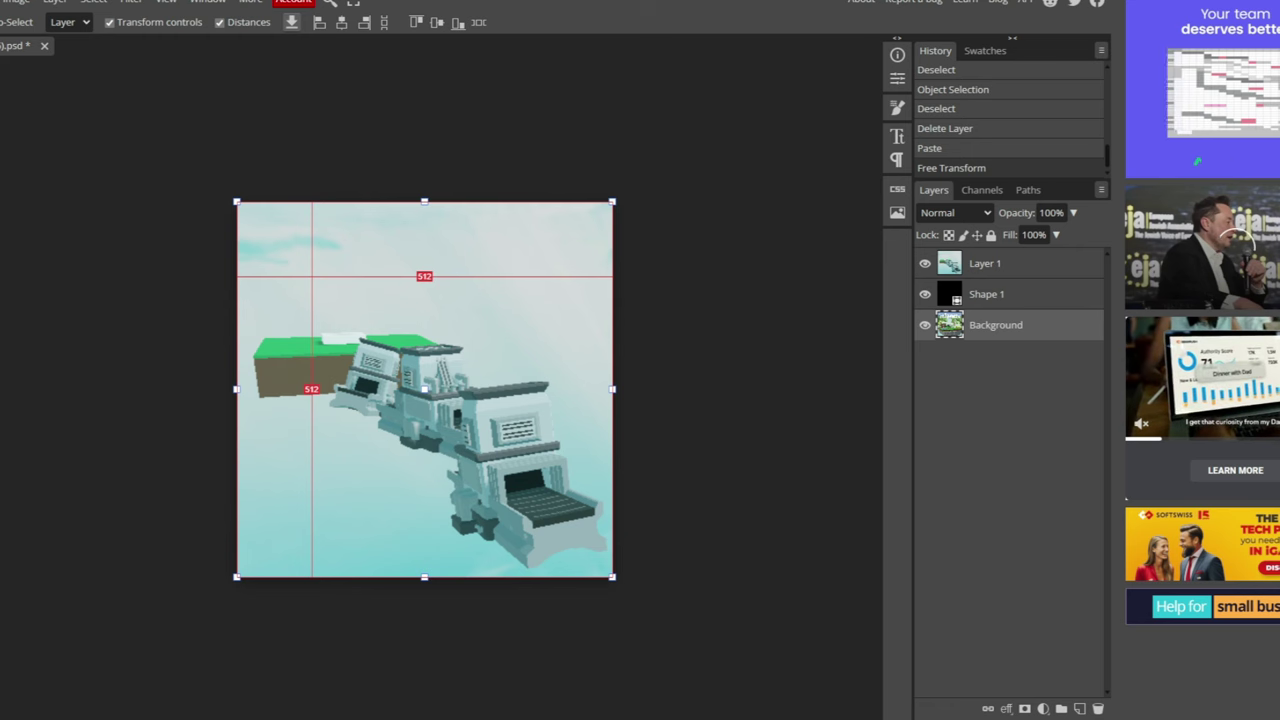
Switch to Photopea, add a title text layer across the upper part of the game icon and move it above Layer 1.
{"action": "key", "text": "t"}
{"action": "left_click_drag", "start_coordinate": [275, 216], "coordinate": [572, 315]}
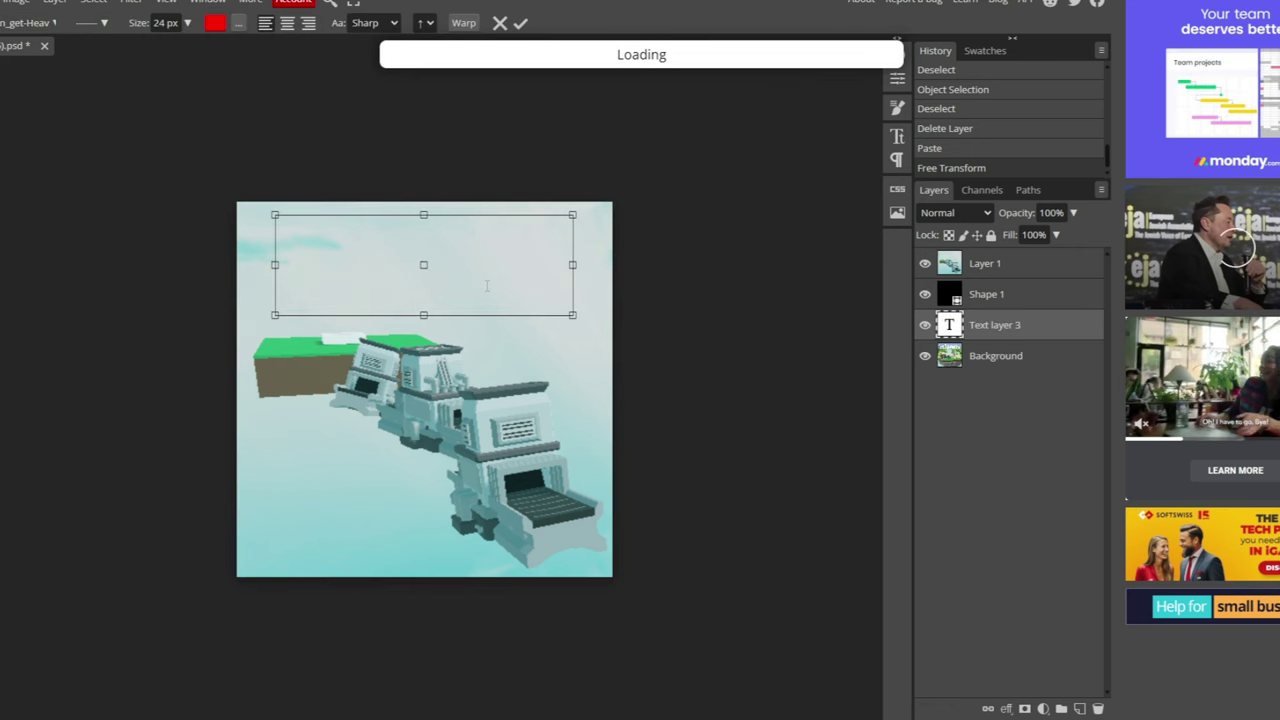
{"action": "key", "text": "Escape"}
{"action": "key", "text": "v"}
{"action": "left_click_drag", "start_coordinate": [1007, 331], "coordinate": [1000, 257]}
Give the icon title a heavy rounded font and correct its wording to "islands but obby!".
{"action": "key", "text": "t"}
{"action": "left_click", "coordinate": [45, 20]}
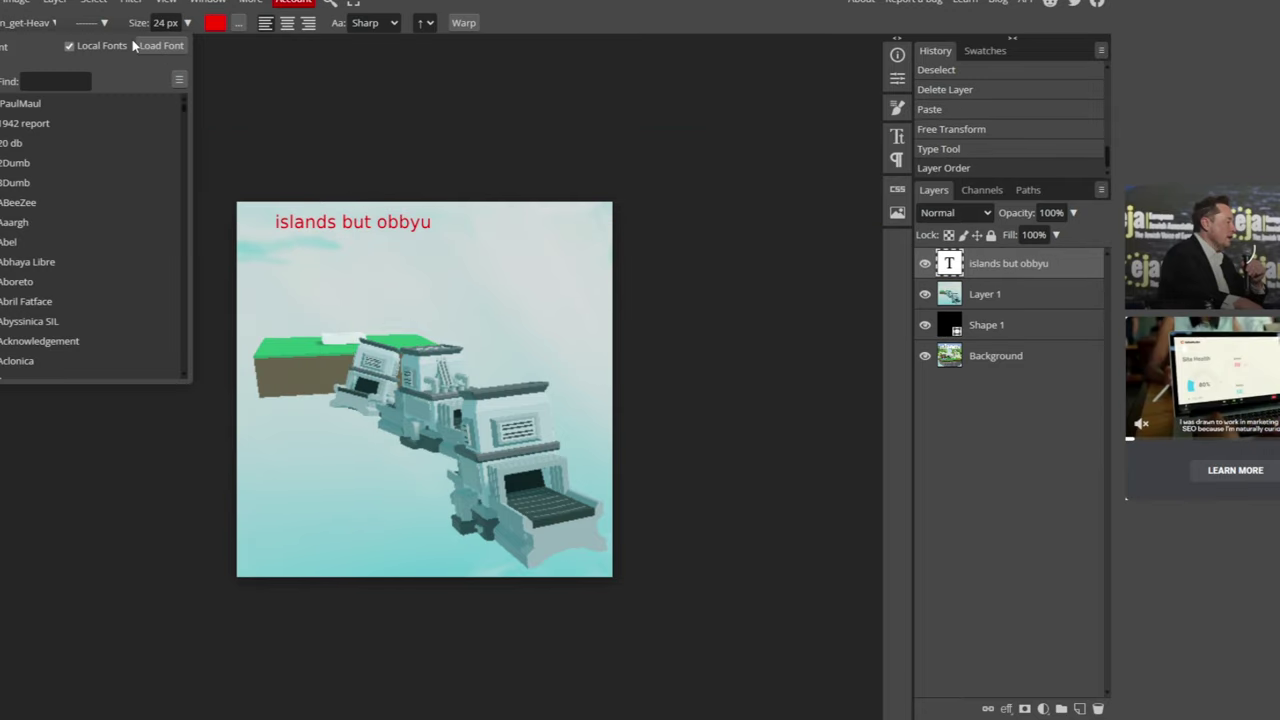
{"action": "left_click", "coordinate": [166, 43]}
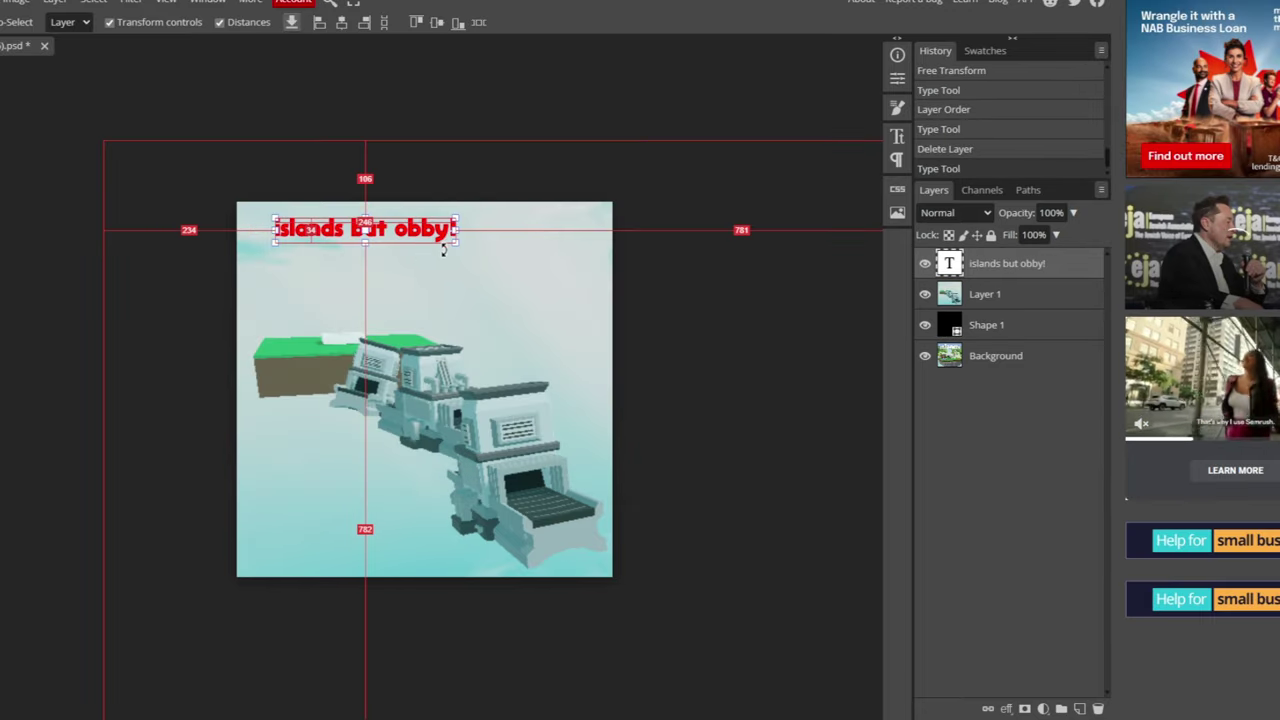
Split the title into "ISLANDS BUT" and "OBBY" in white with a black stroke, and give "OBBY" a cyan colour overlay.
{"action": "key", "text": "t"}
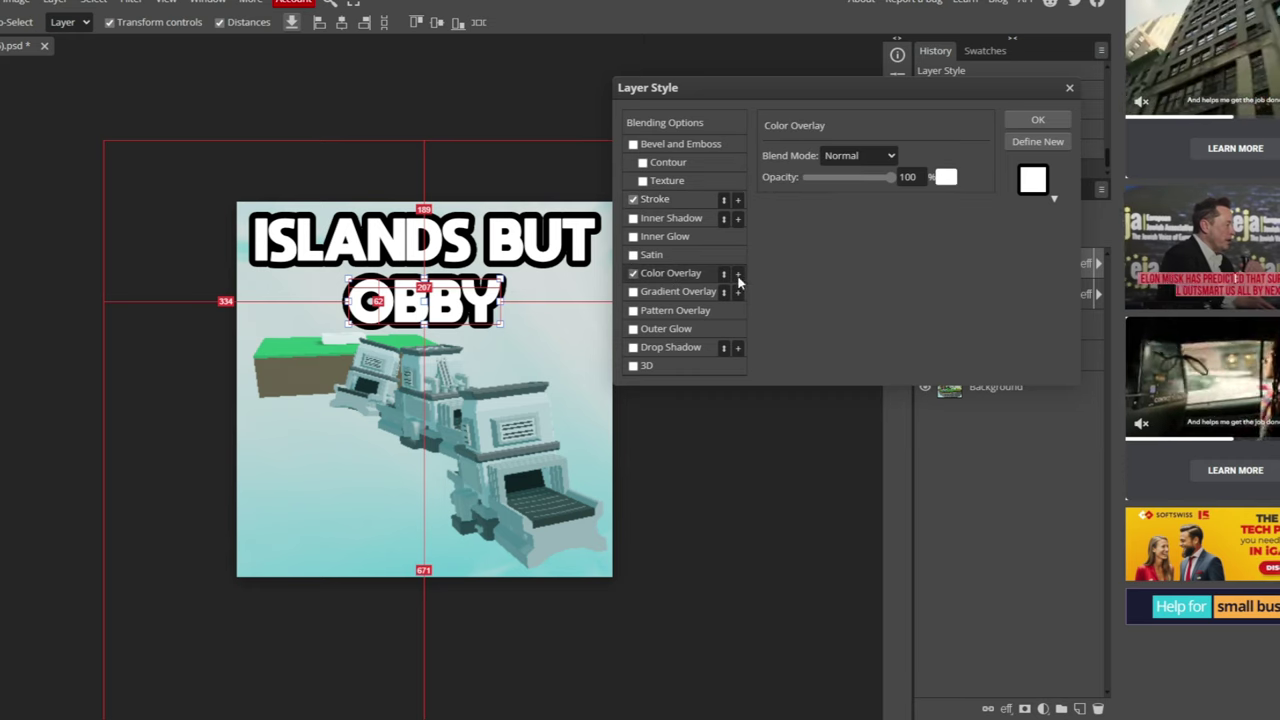
{"action": "left_click", "coordinate": [946, 177]}
{"action": "left_click", "coordinate": [343, 328]}
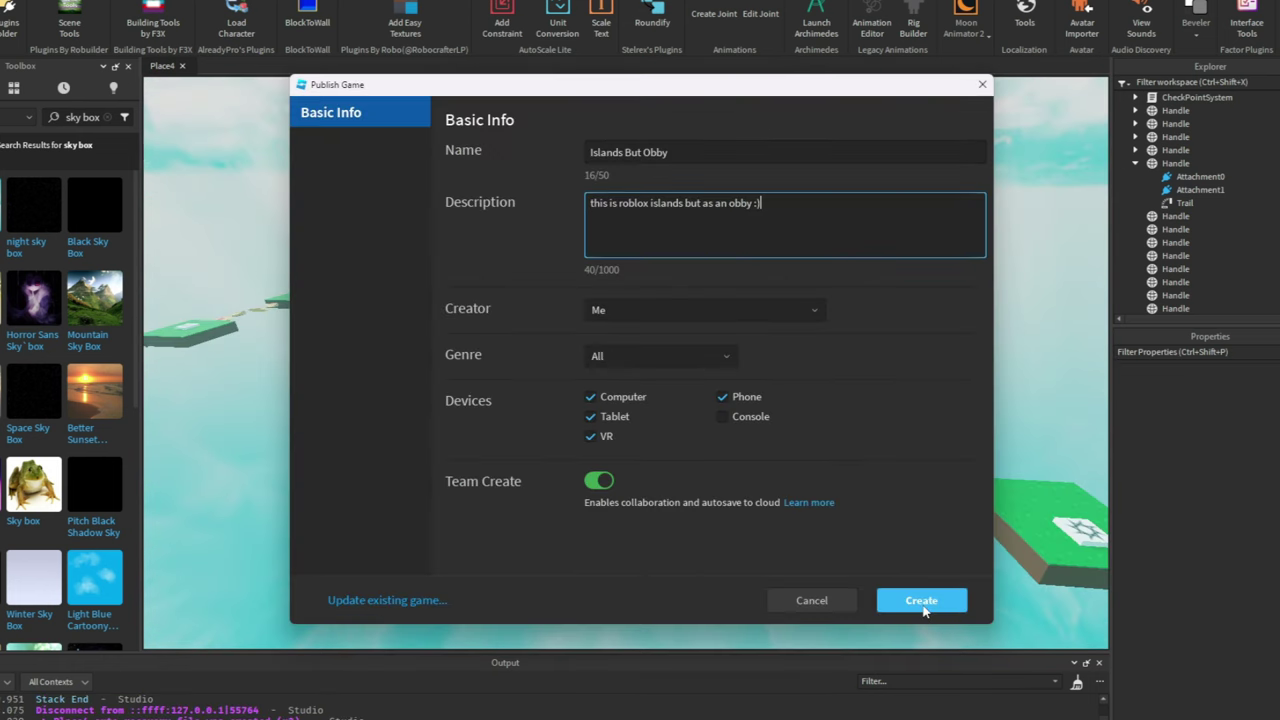
Switch to Roblox Studio and publish the obby as "Islands But Obby" with the description "this is roblox islands but as an obby :)".
{"action": "left_click", "coordinate": [921, 604]}
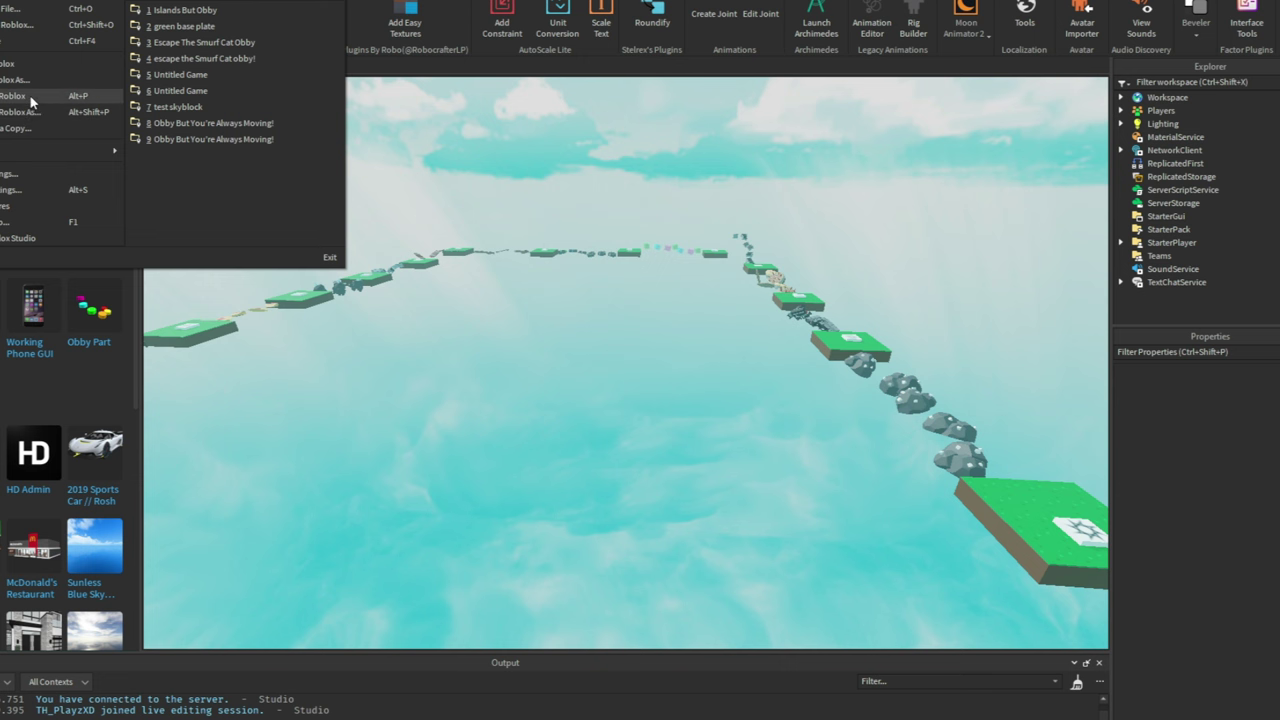
{"action": "left_click", "coordinate": [29, 95]}
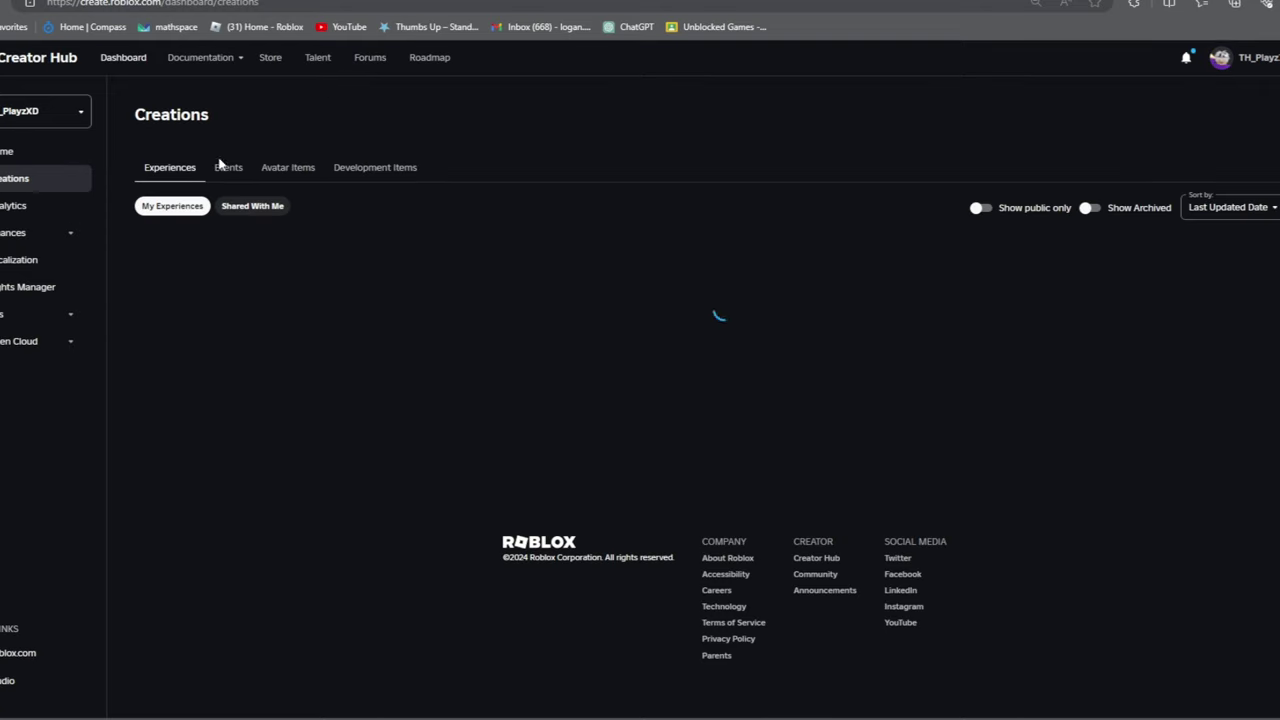
Switch to Creator Hub, set the custom "Islands But Obby" image as the place's icon and save the change.
{"action": "left_click", "coordinate": [178, 329]}
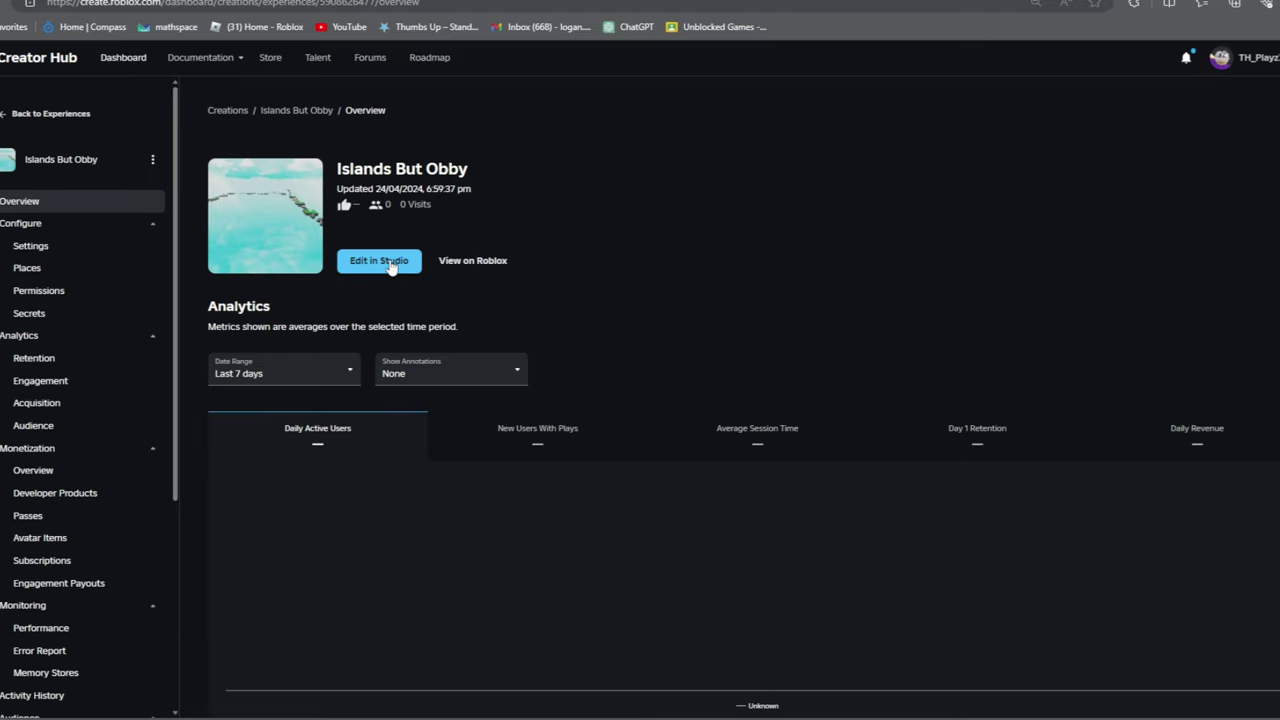
{"action": "scroll", "coordinate": [60, 400], "scroll_direction": "down", "scroll_amount": 4}
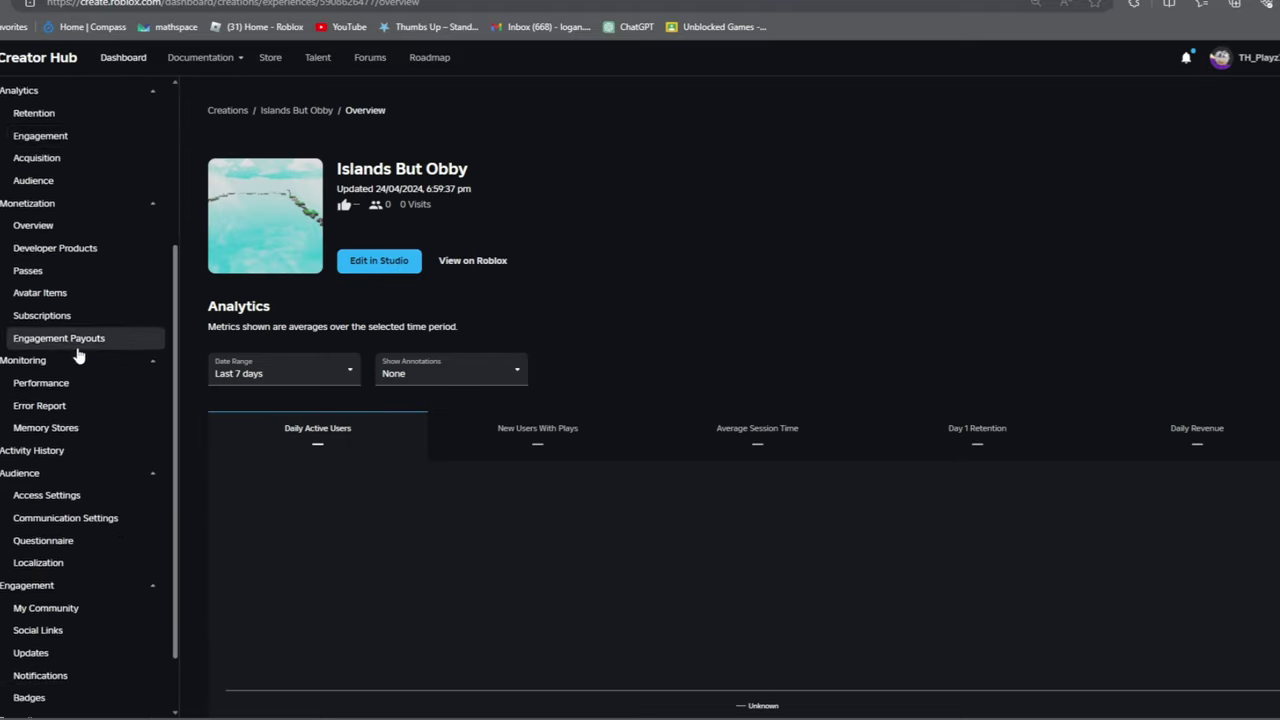
{"action": "scroll", "coordinate": [80, 480], "scroll_direction": "up", "scroll_amount": 4}
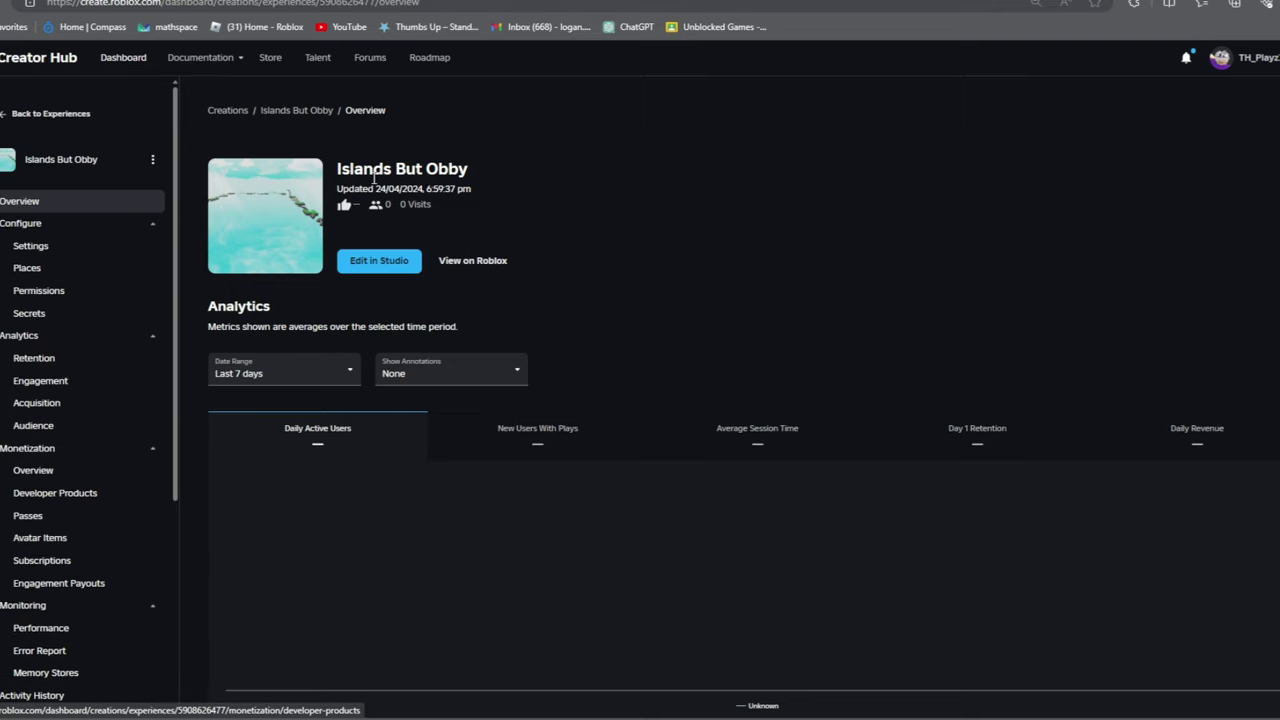
{"action": "left_click", "coordinate": [472, 261]}
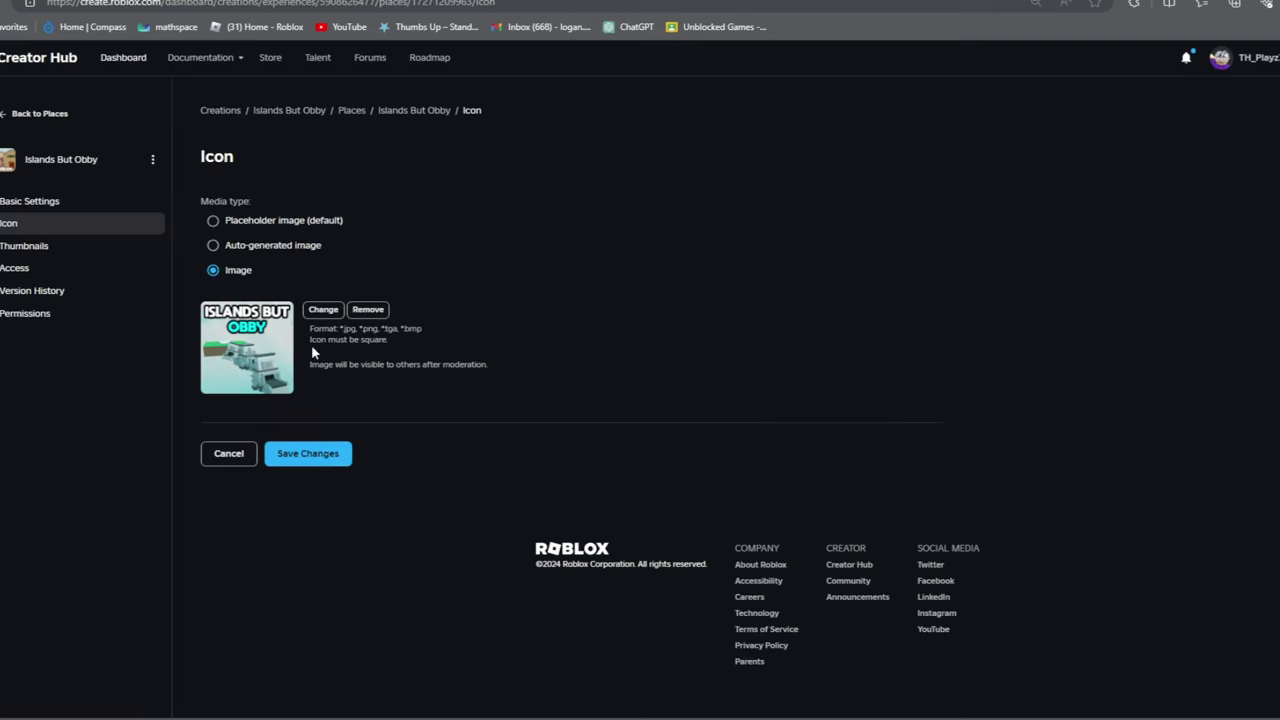
{"action": "left_click", "coordinate": [318, 456]}
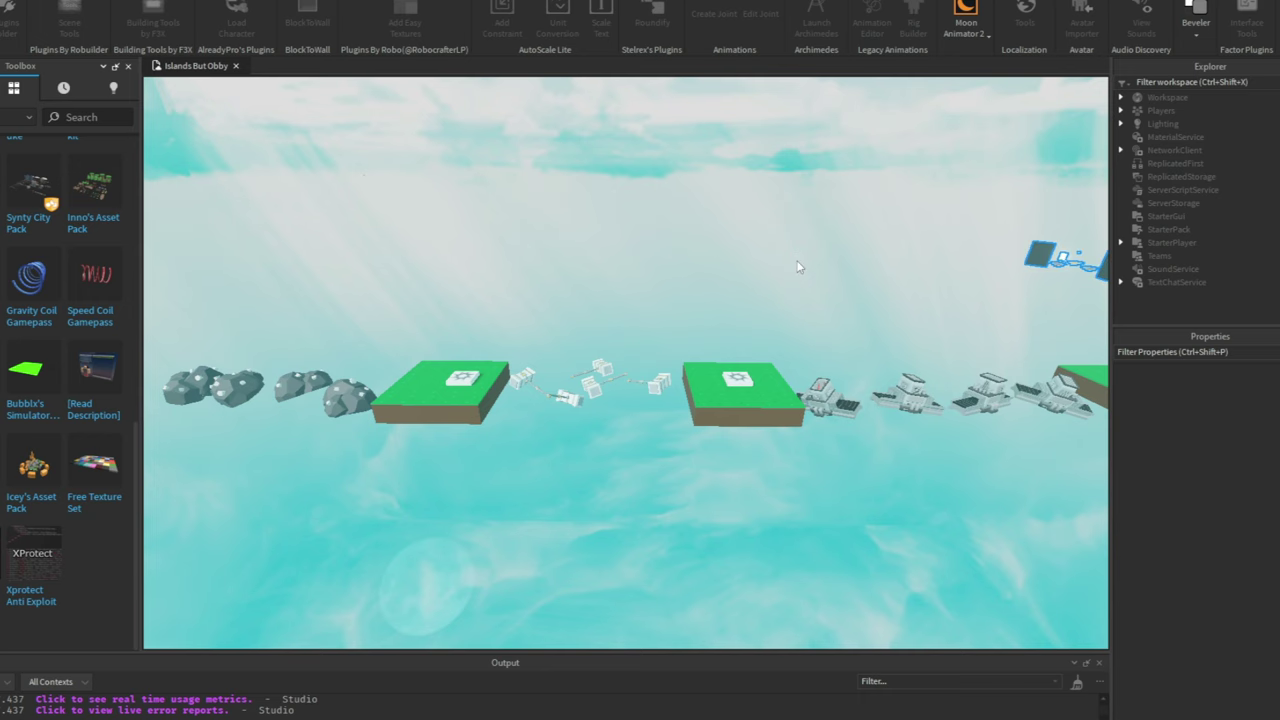
Switch back to Roblox Studio and position the Donation Board's podiums, statues and screens around the grass platform.
{"action": "key", "text": "f"}
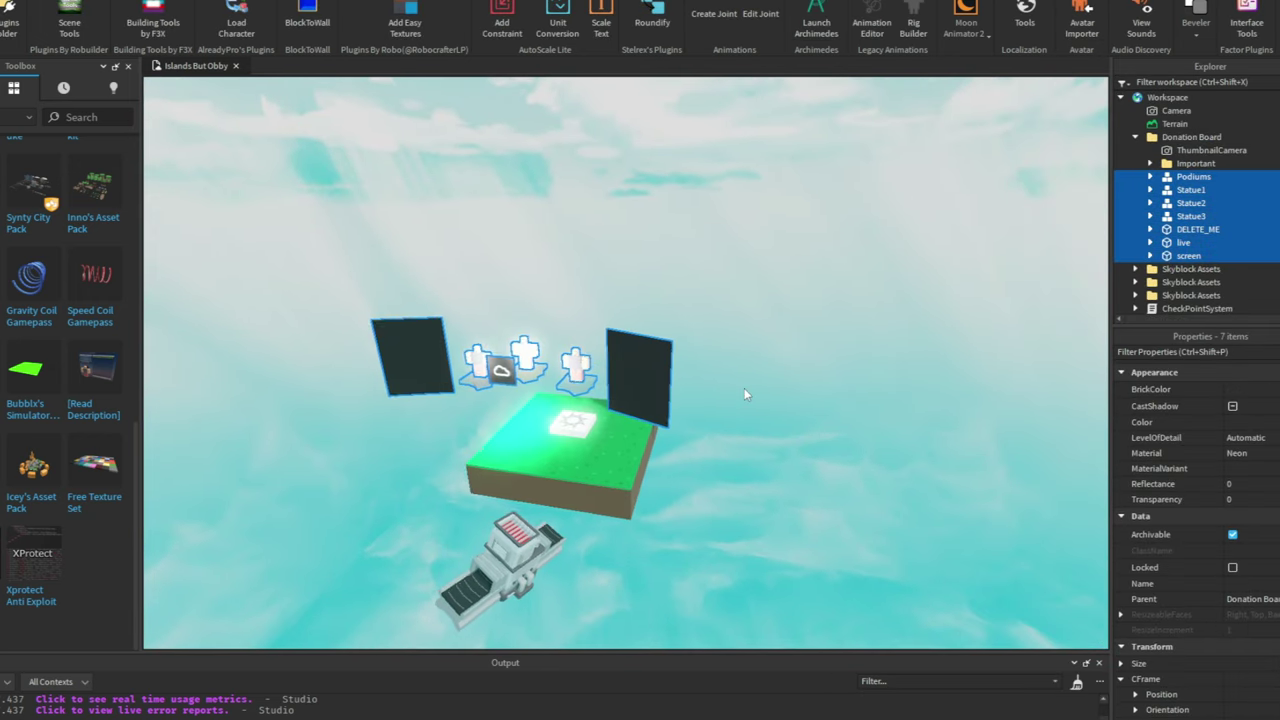
{"action": "left_click", "coordinate": [660, 395]}
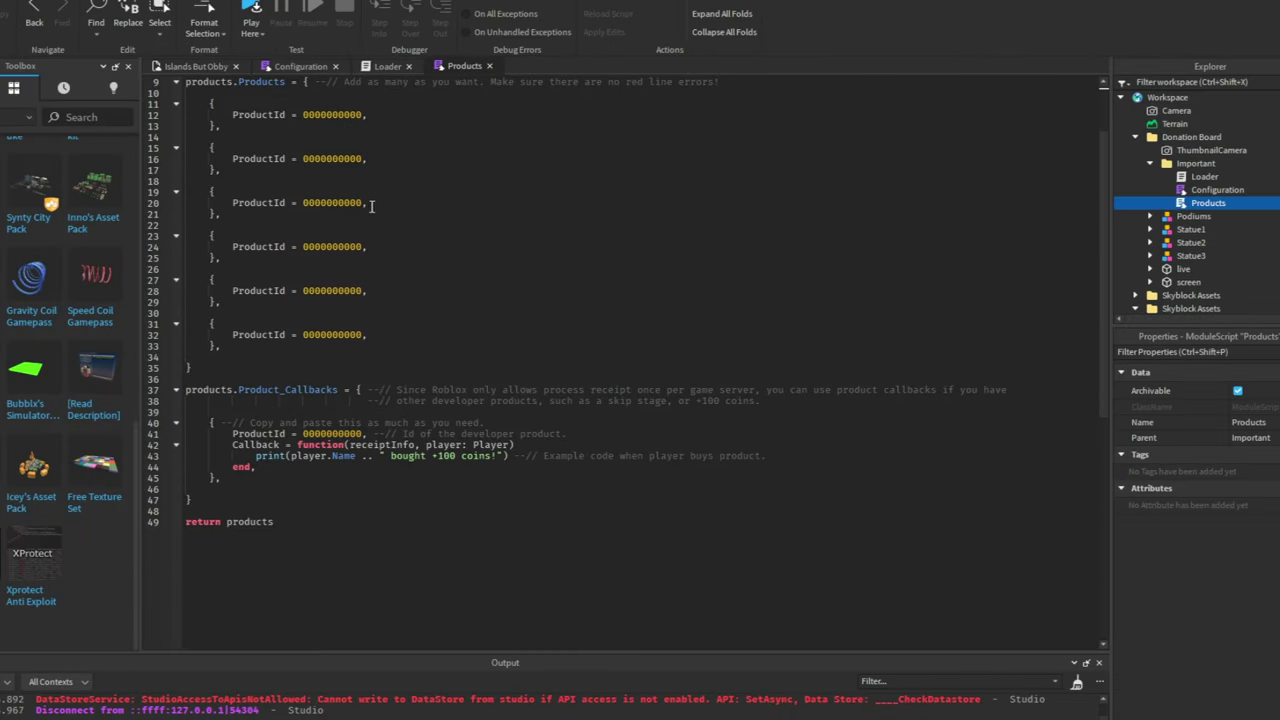
Review the Donation Board's Products script and publish the updated place to Roblox.
{"action": "scroll", "coordinate": [406, 222], "scroll_direction": "up", "scroll_amount": 3}
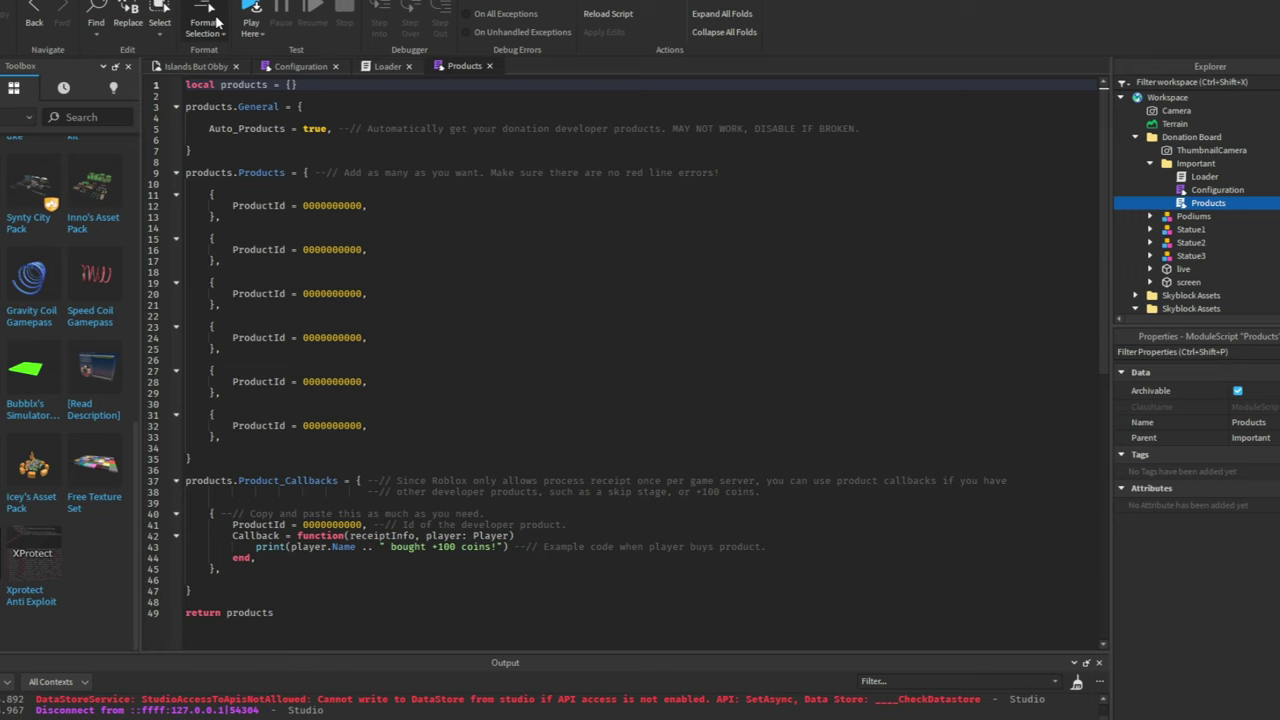
{"action": "left_click", "coordinate": [197, 66]}
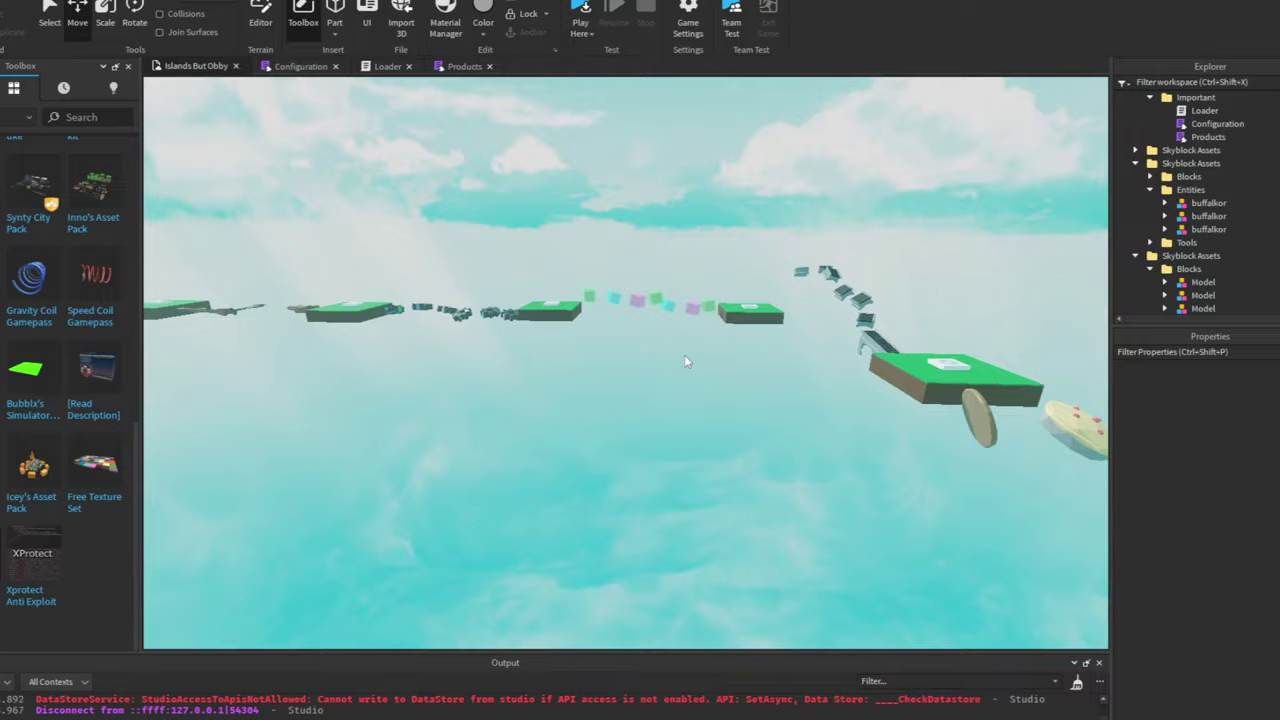
{"action": "left_click", "coordinate": [30, 2]}
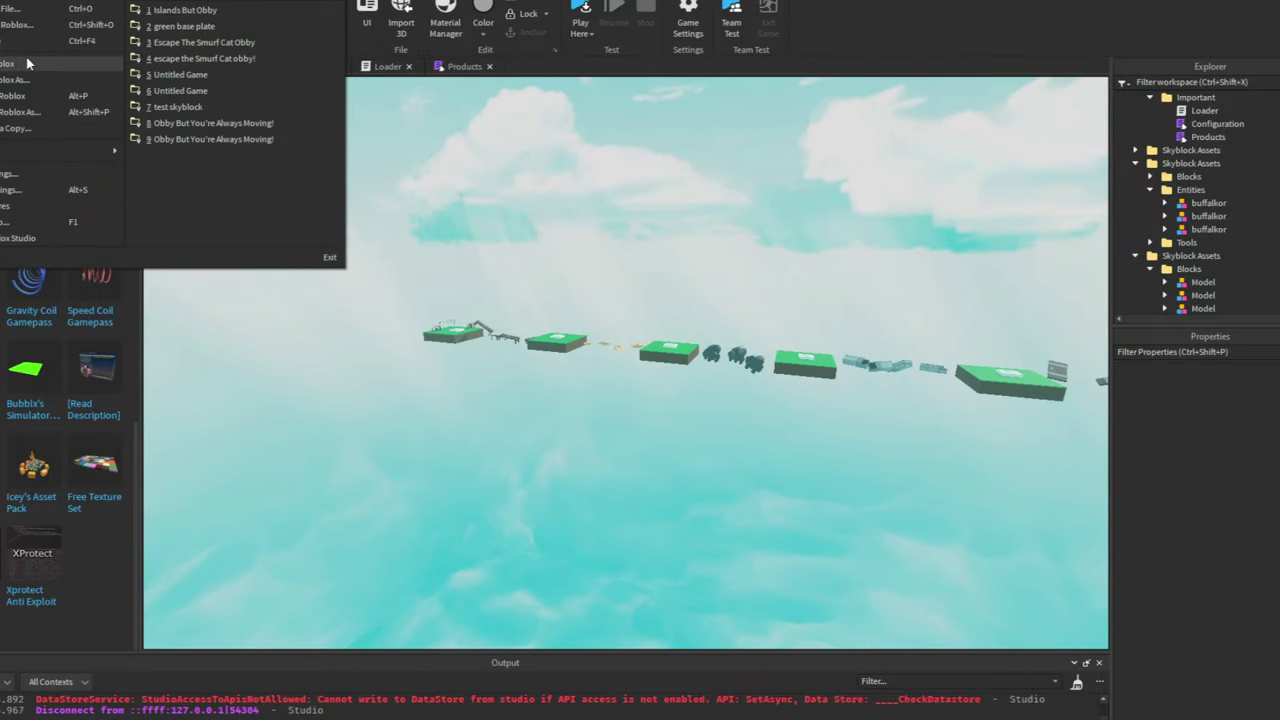
{"action": "left_click", "coordinate": [27, 112]}
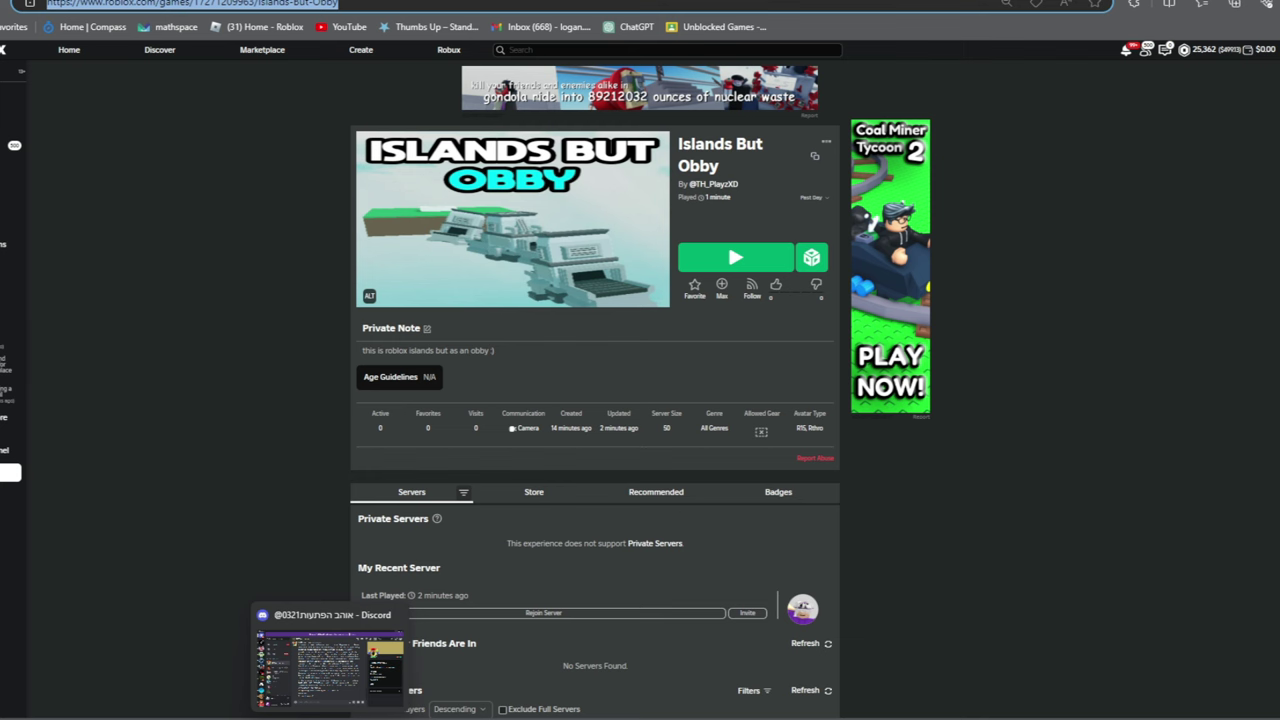
Switch to the Islands But Obby game page in the browser, launch the game and run over the checkpoint towards the cakes.
{"action": "left_click", "coordinate": [543, 422]}
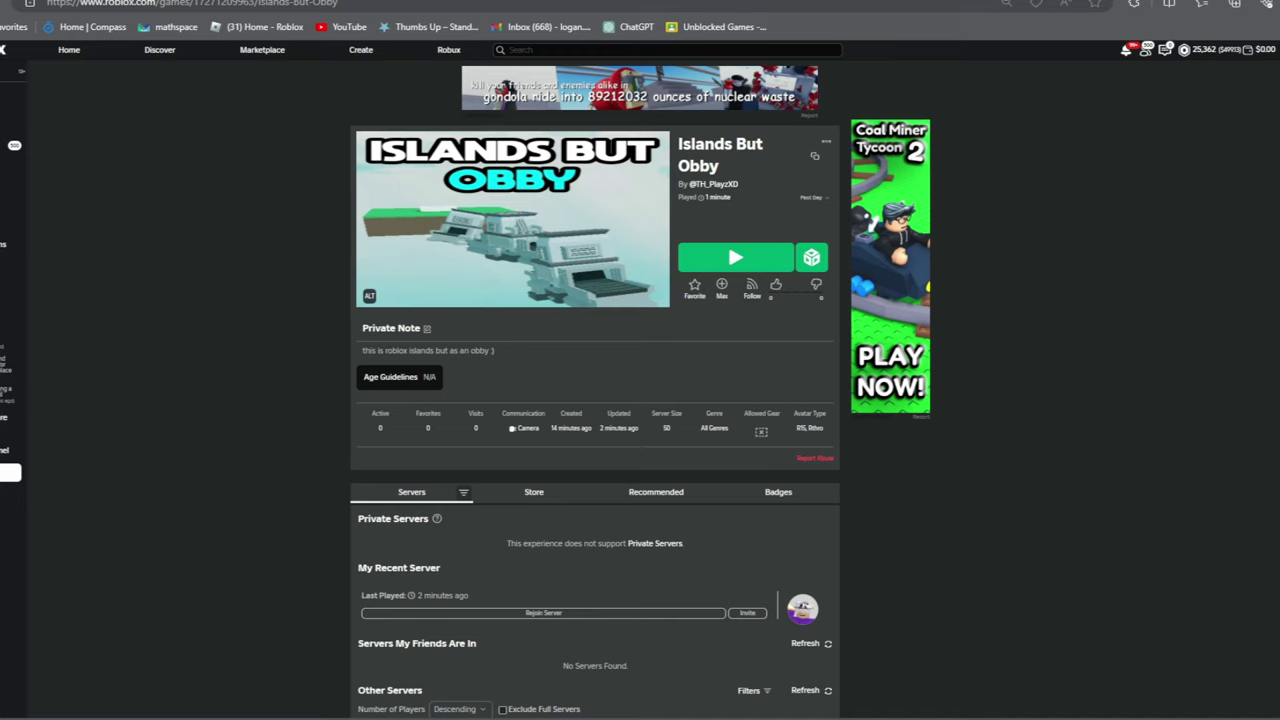
{"action": "left_click", "coordinate": [767, 258]}
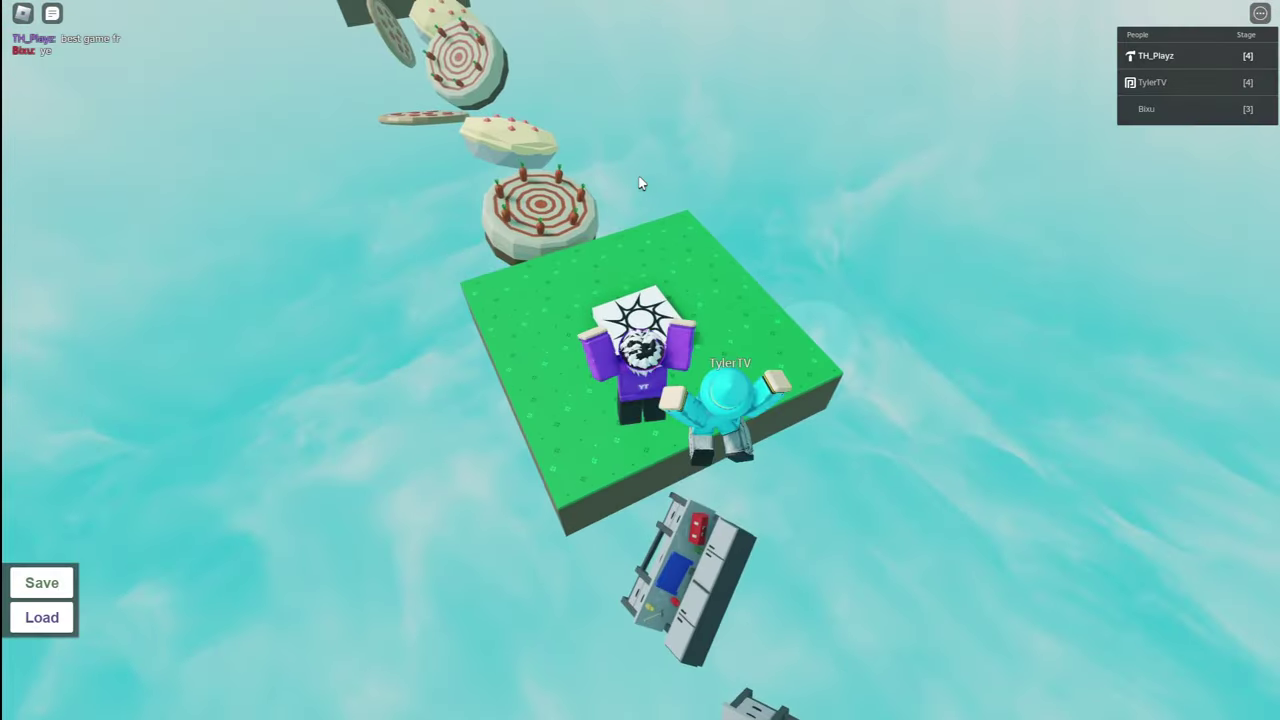
{"action": "key", "text": "w"}
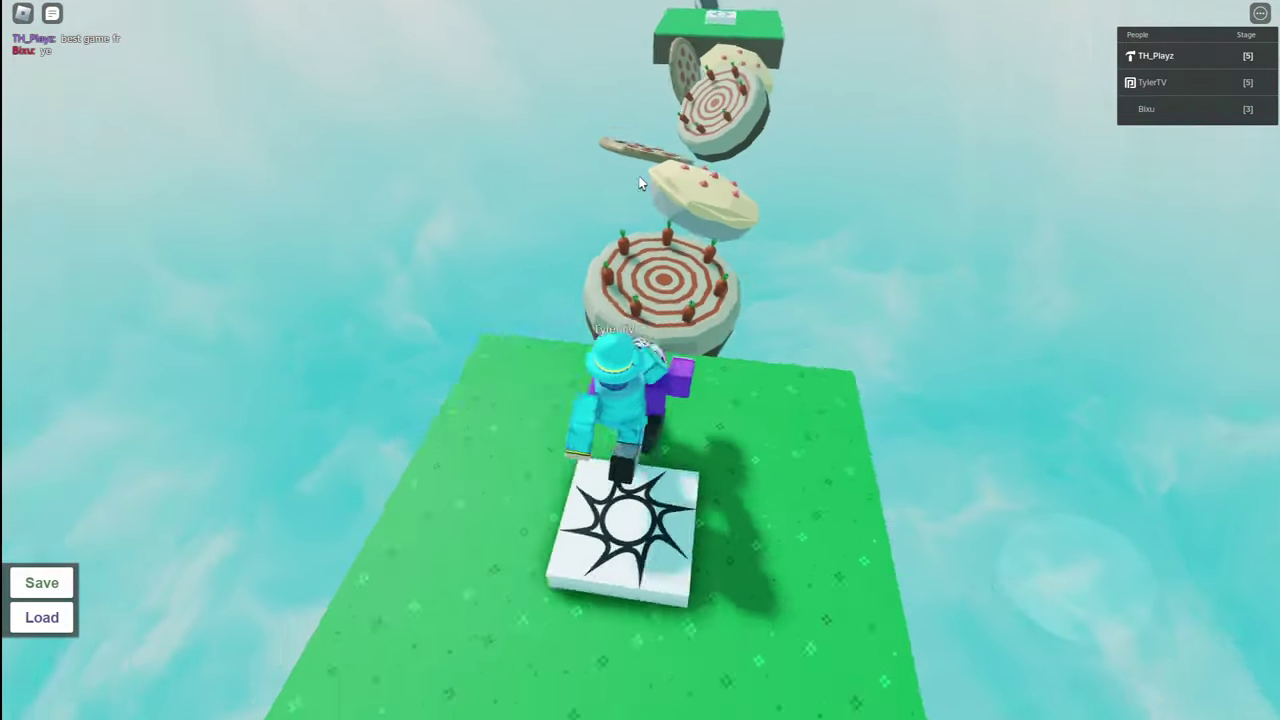